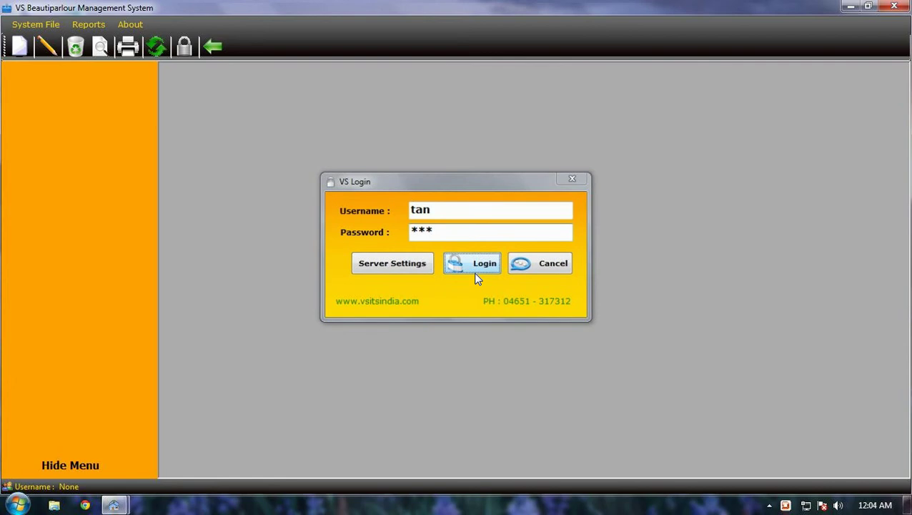
# Log in with the credentials already filled in and open the Customer Report
pyautogui.click(475, 273)
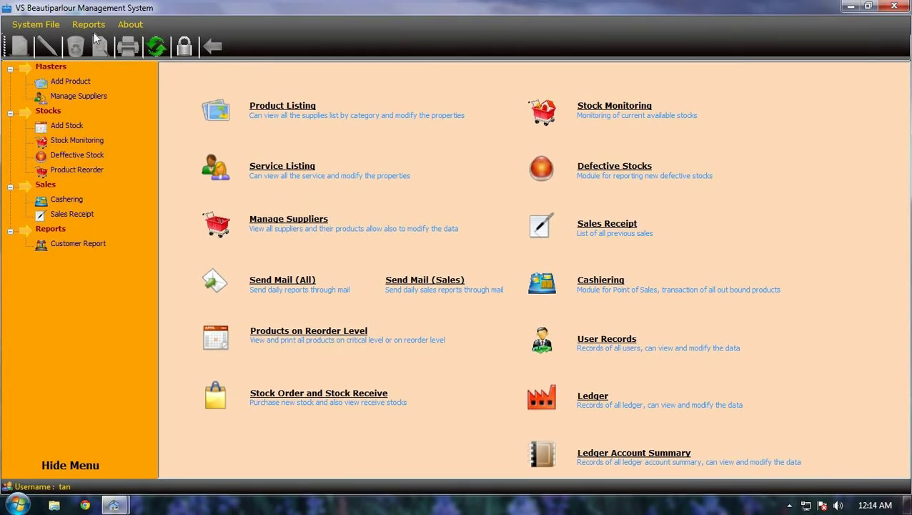
pyautogui.click(92, 26)
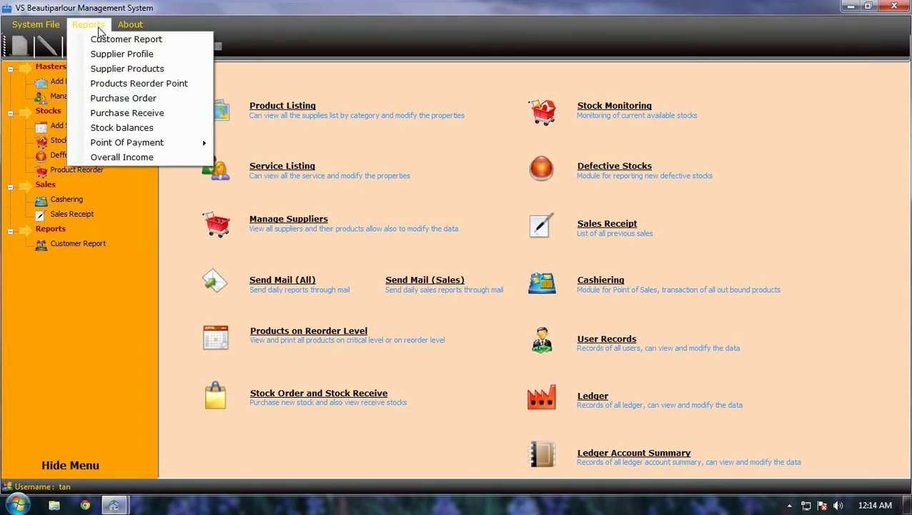
pyautogui.click(92, 37)
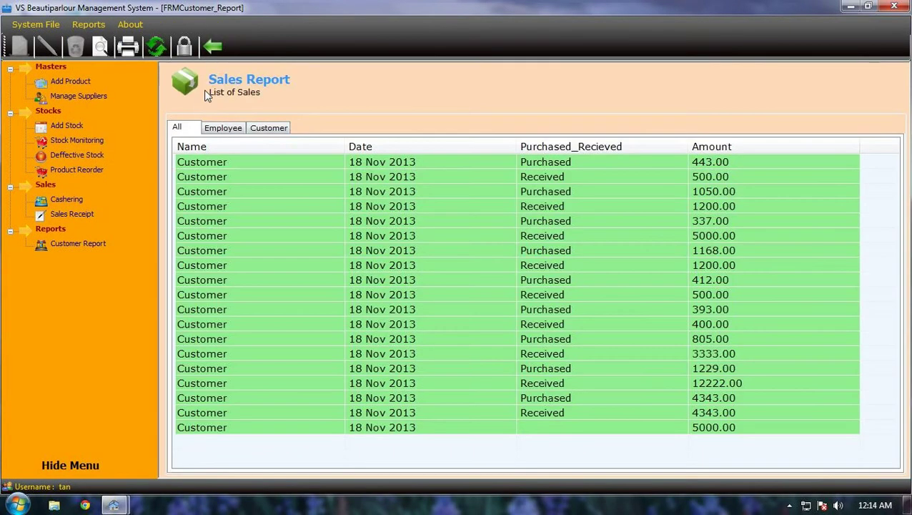
# View the sales report's Employee and Customer lists, and return to the list of all sales
pyautogui.click(231, 128)
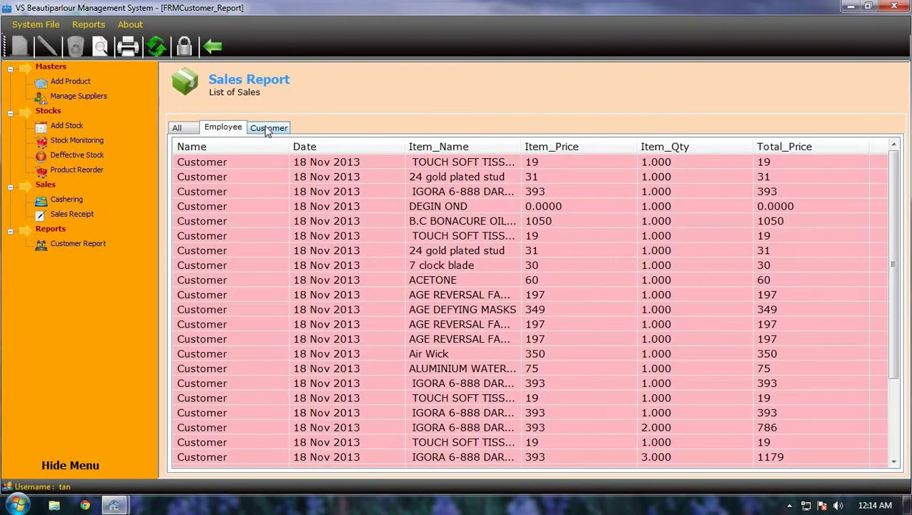
pyautogui.click(267, 130)
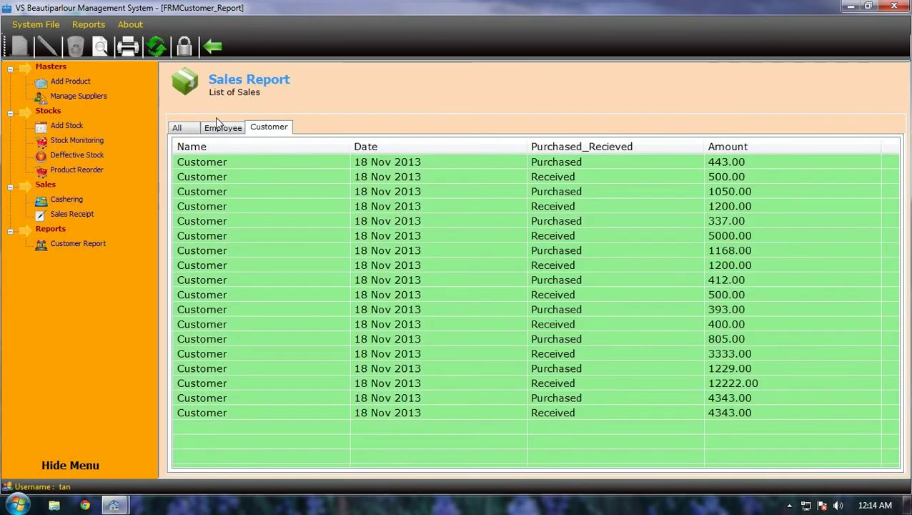
pyautogui.click(189, 130)
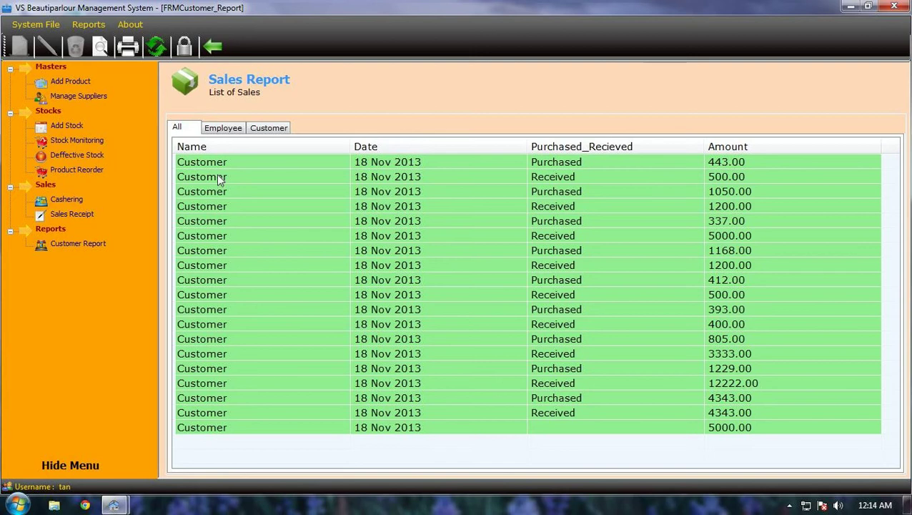
# Search the sales report for entries of type Purchased
pyautogui.click(100, 47)
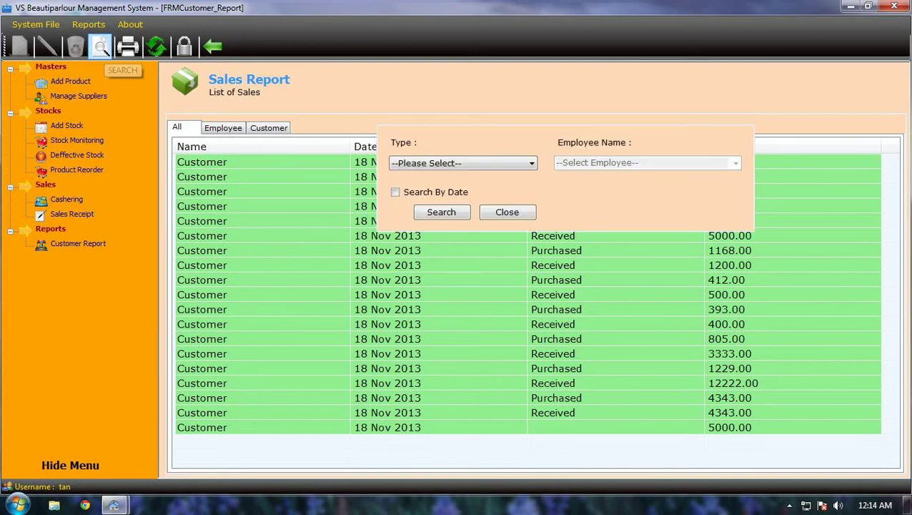
pyautogui.click(531, 164)
pyautogui.click(505, 186)
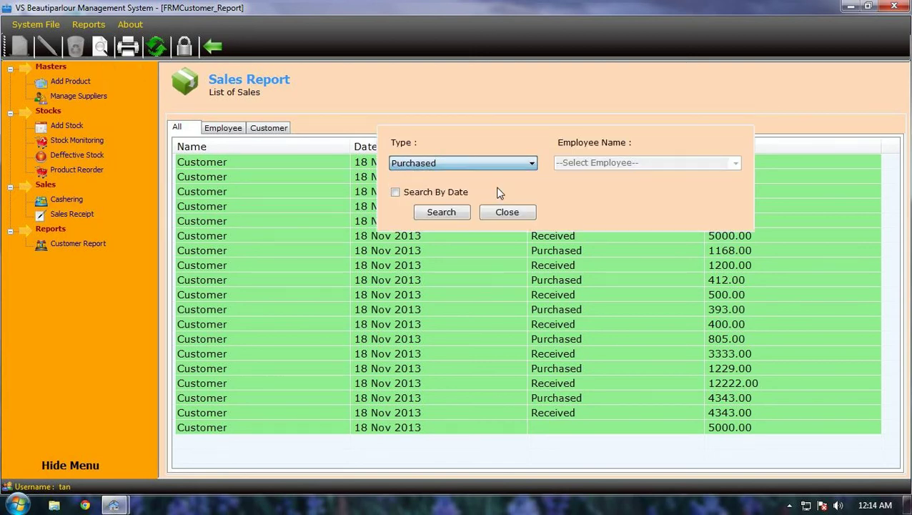
pyautogui.click(450, 213)
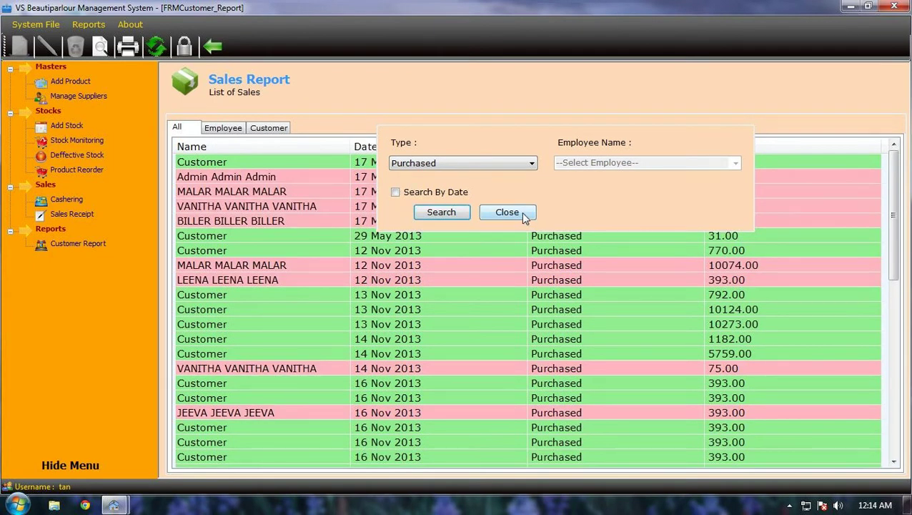
# Change the sales report search type to Received and run the search
pyautogui.click(533, 164)
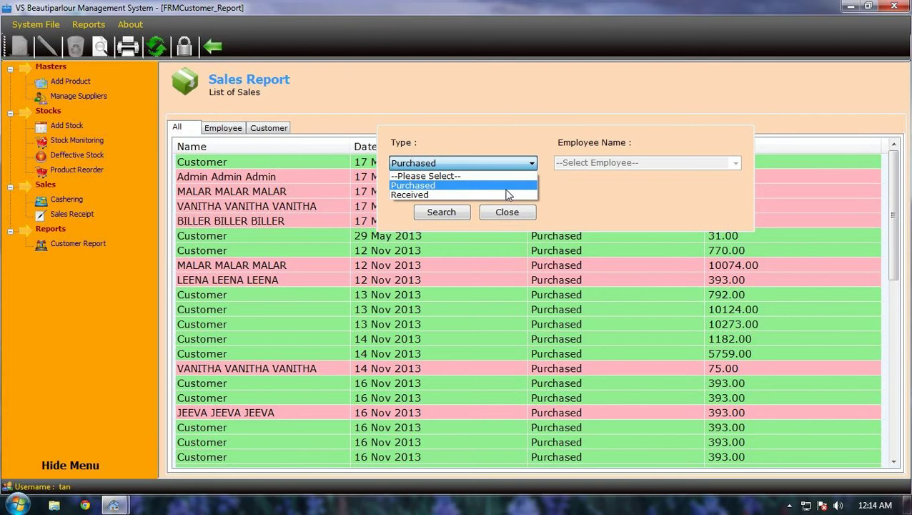
pyautogui.click(451, 195)
pyautogui.click(452, 212)
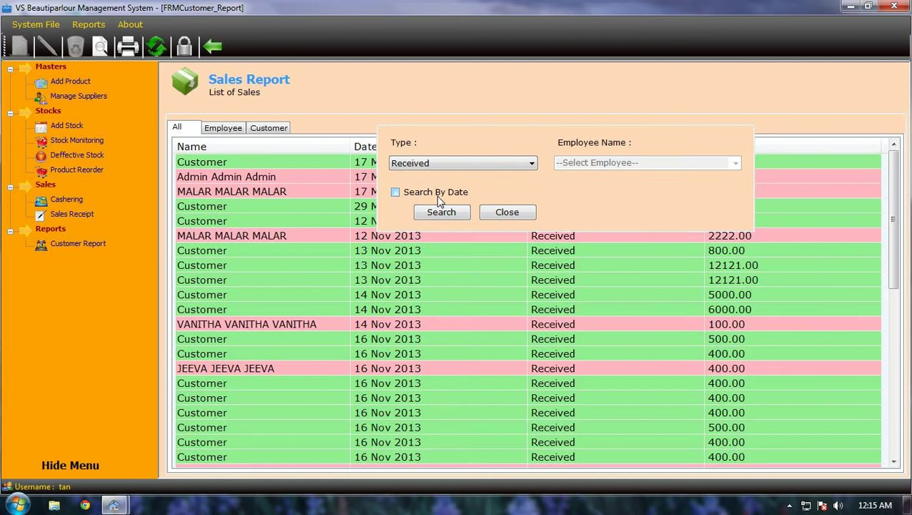
# Search the Received entries by date from 16/11/2013 to 18/11/2013, and close the search form and the sales report
pyautogui.click(437, 193)
pyautogui.click(632, 208)
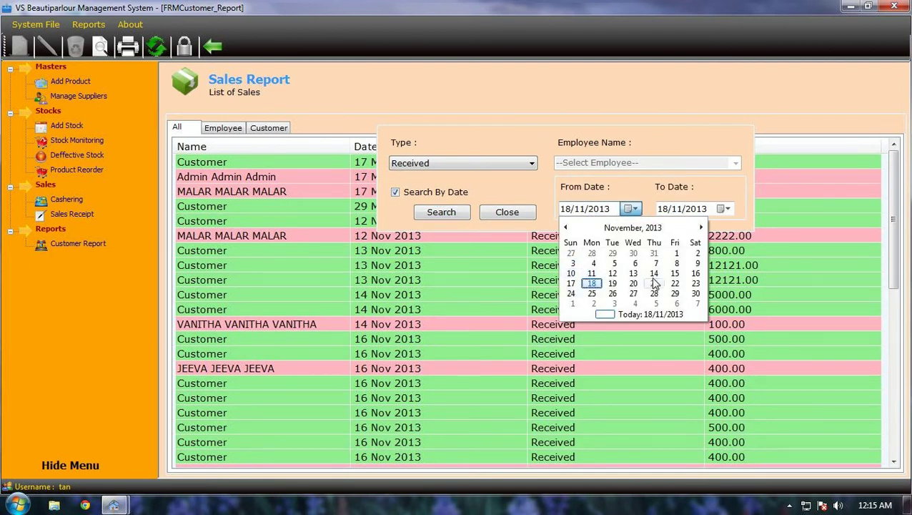
pyautogui.click(693, 275)
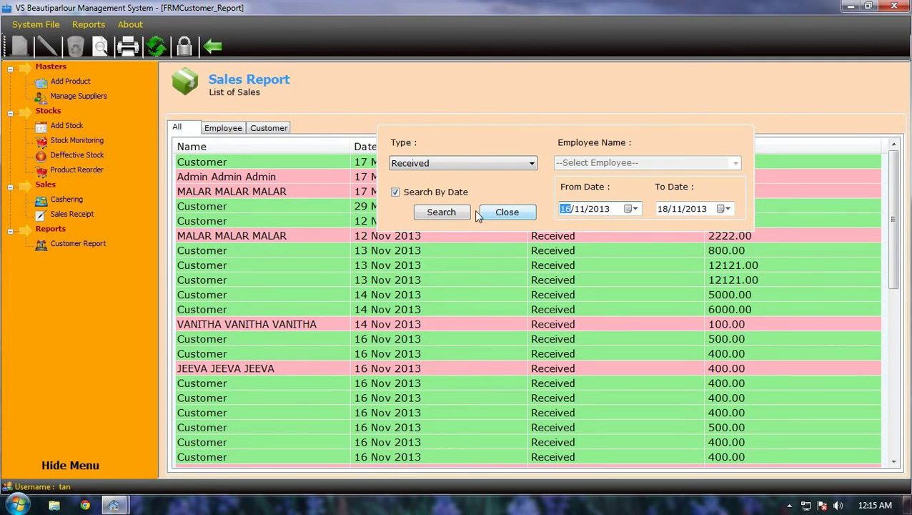
pyautogui.click(456, 212)
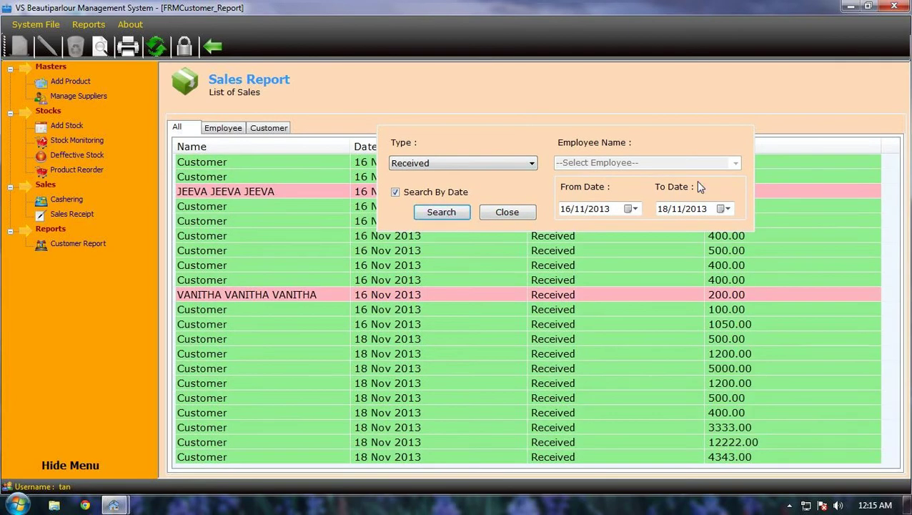
pyautogui.click(520, 216)
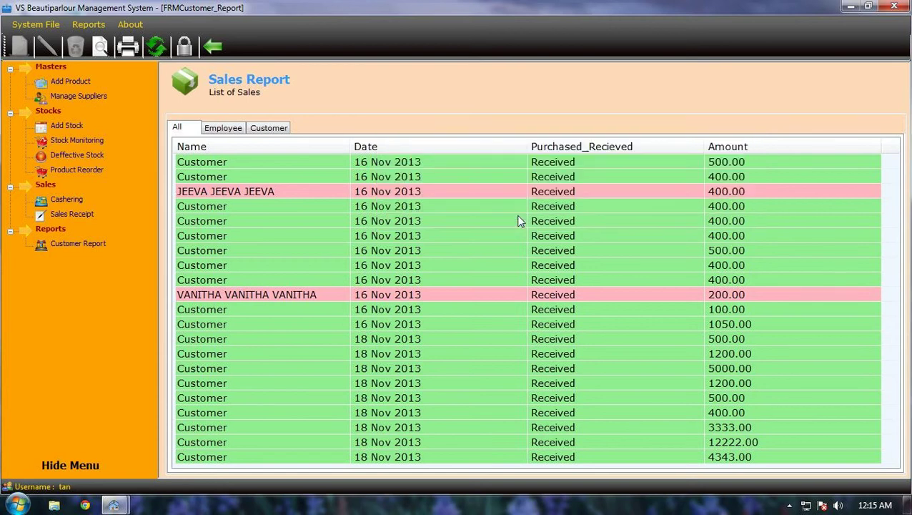
pyautogui.click(214, 45)
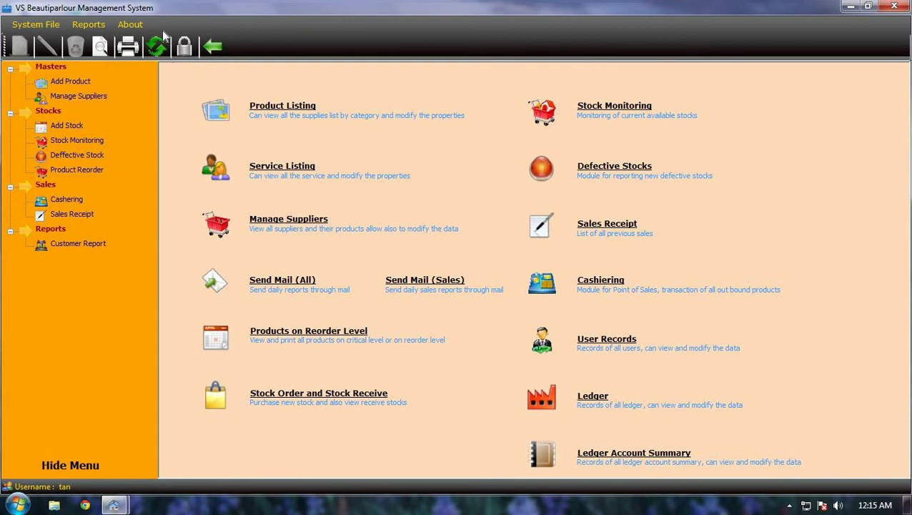
# View the Supplier Profile report listing all suppliers, and close it
pyautogui.click(96, 22)
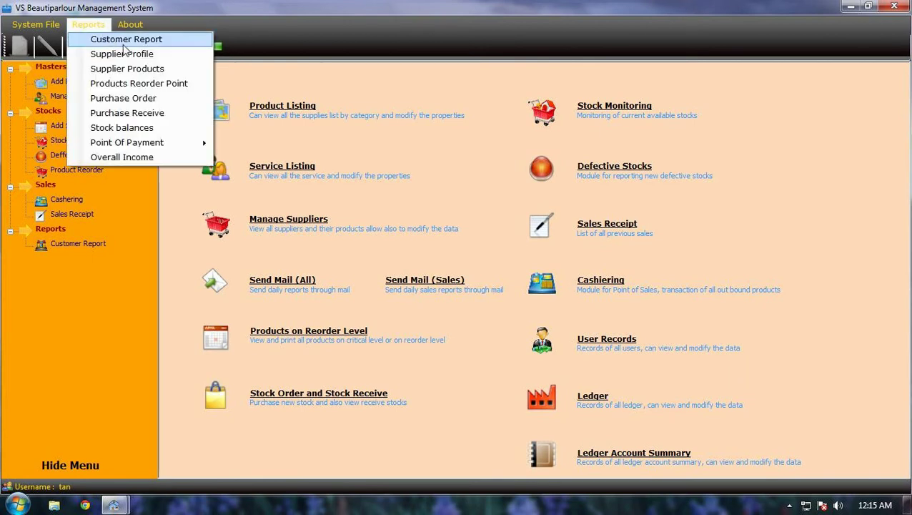
pyautogui.click(160, 55)
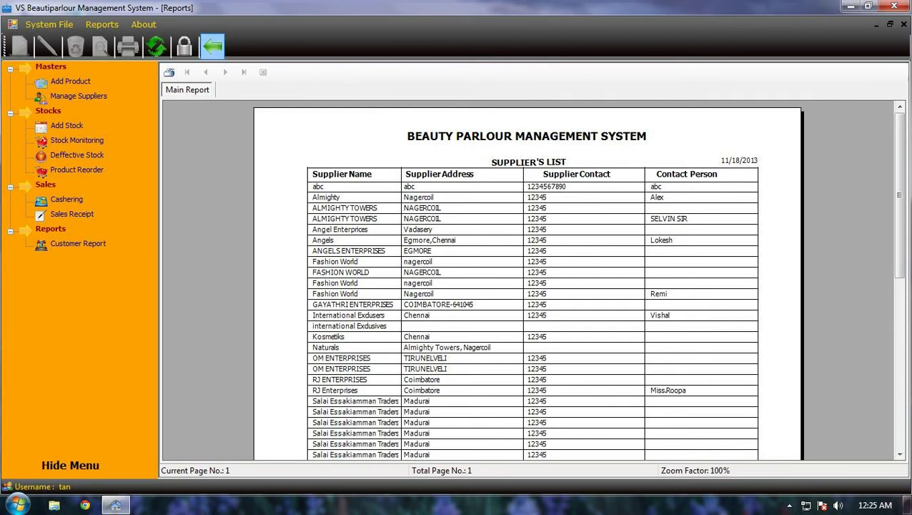
pyautogui.click(213, 48)
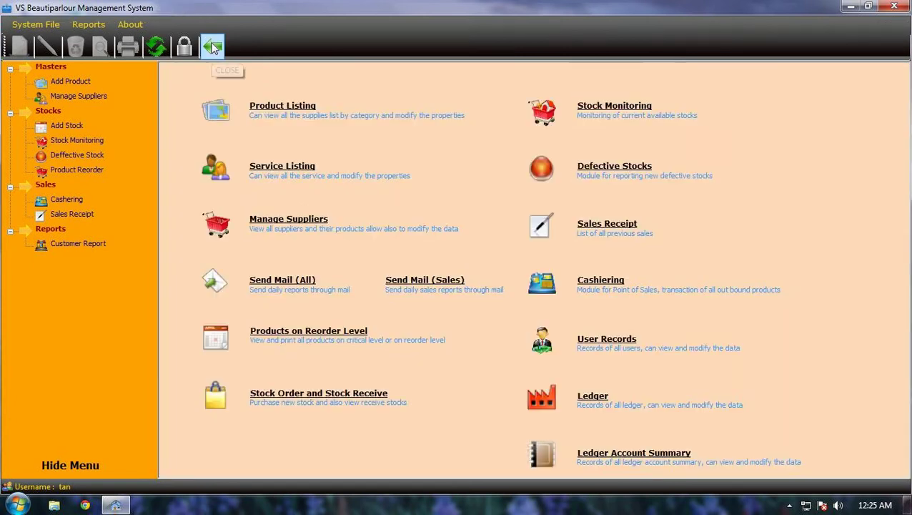
# View the Supplier Products report and close it
pyautogui.click(98, 25)
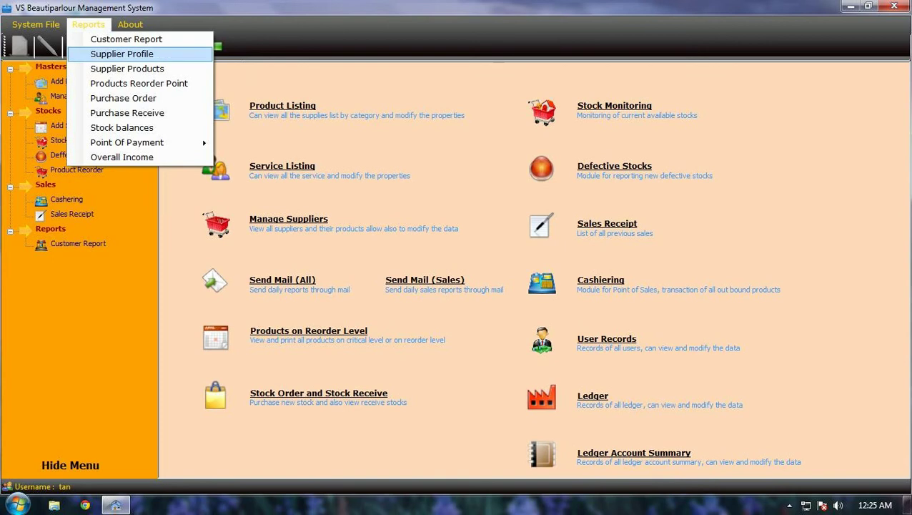
pyautogui.click(181, 73)
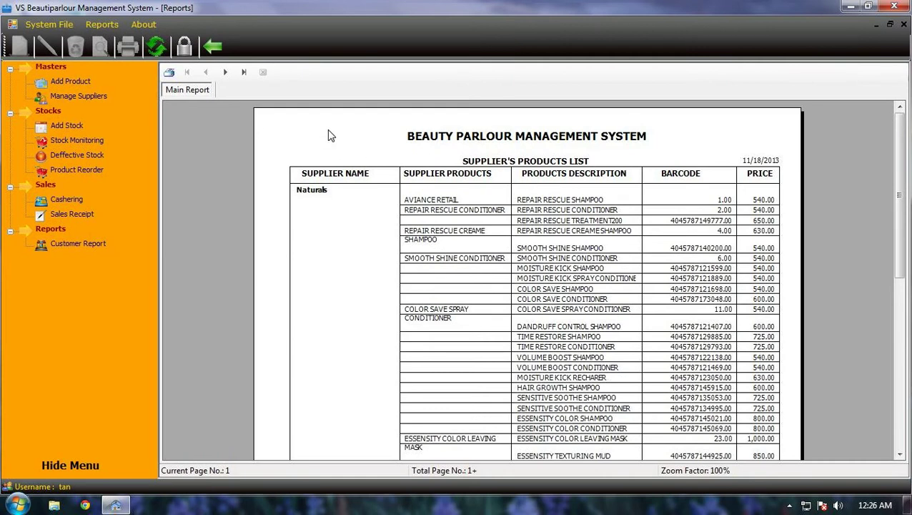
pyautogui.click(213, 49)
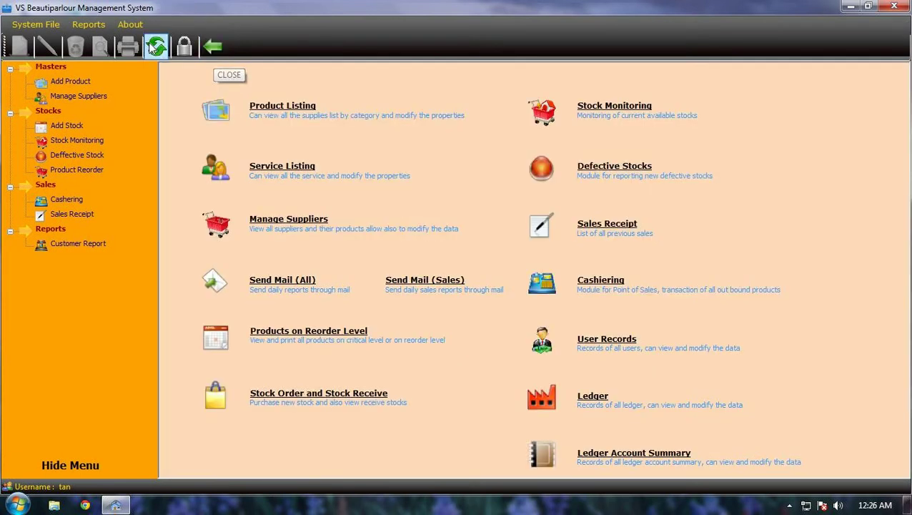
# View the Products Reorder Point report and close it
pyautogui.click(104, 29)
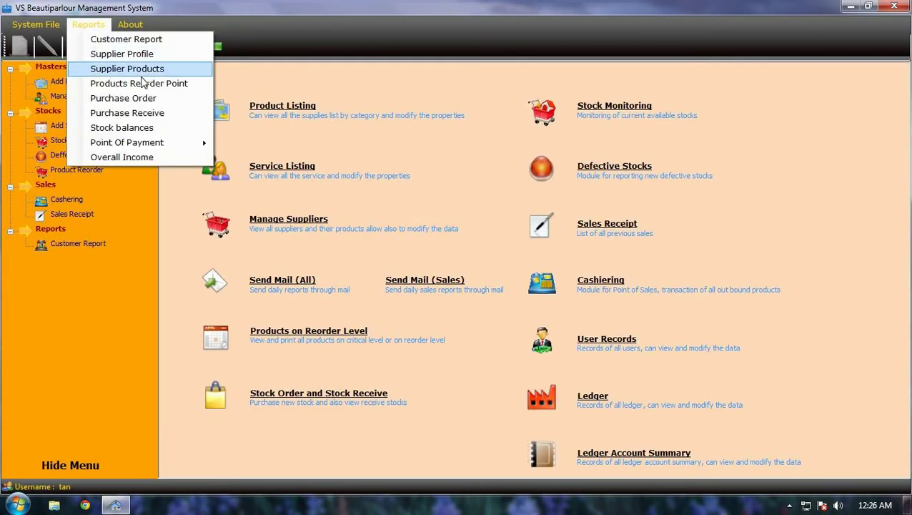
pyautogui.click(193, 85)
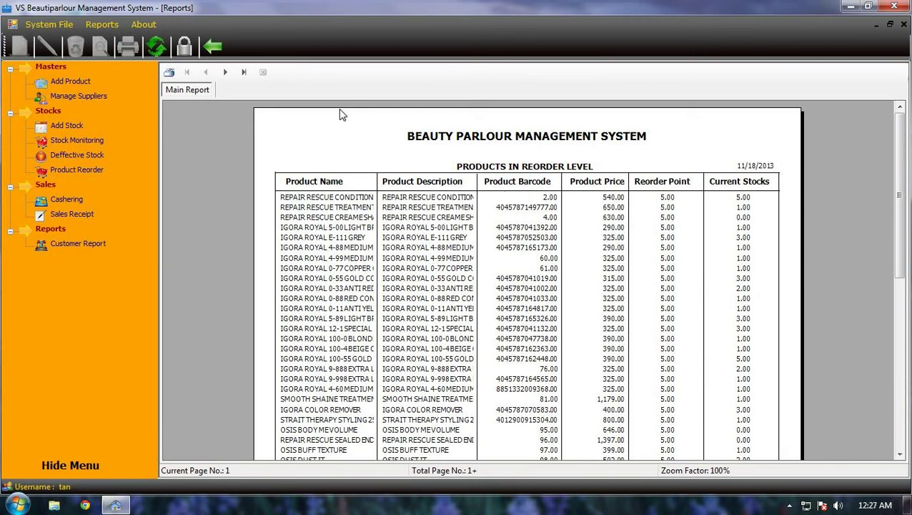
pyautogui.click(213, 47)
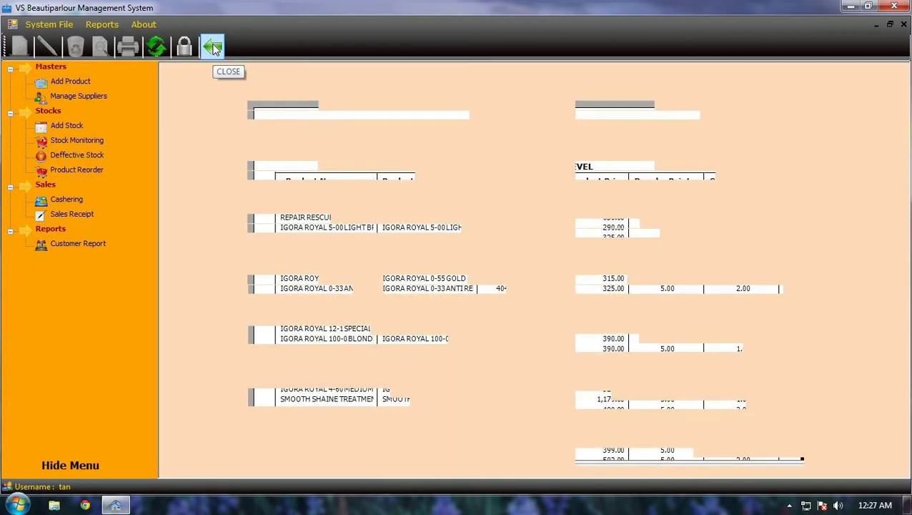
# Generate the Purchase Order report for 11/18/2013 with approved purchases only, view it and close it
pyautogui.click(96, 27)
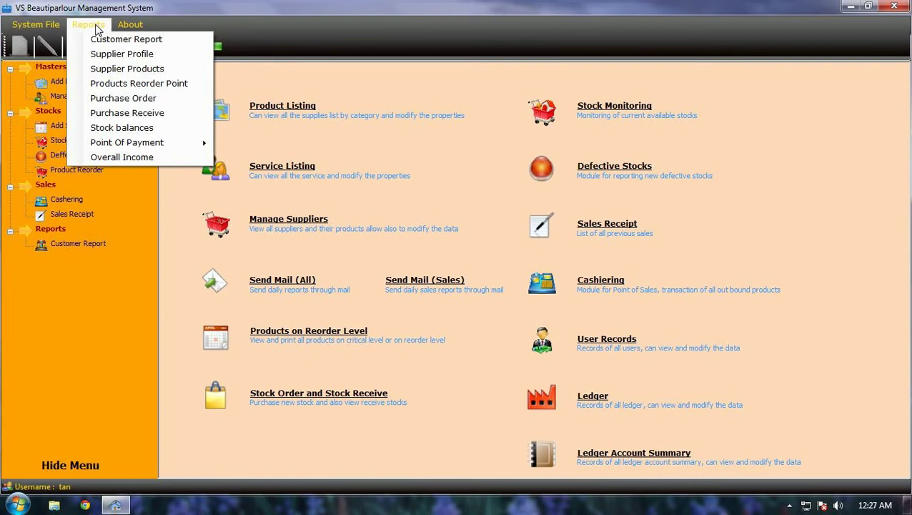
pyautogui.click(163, 97)
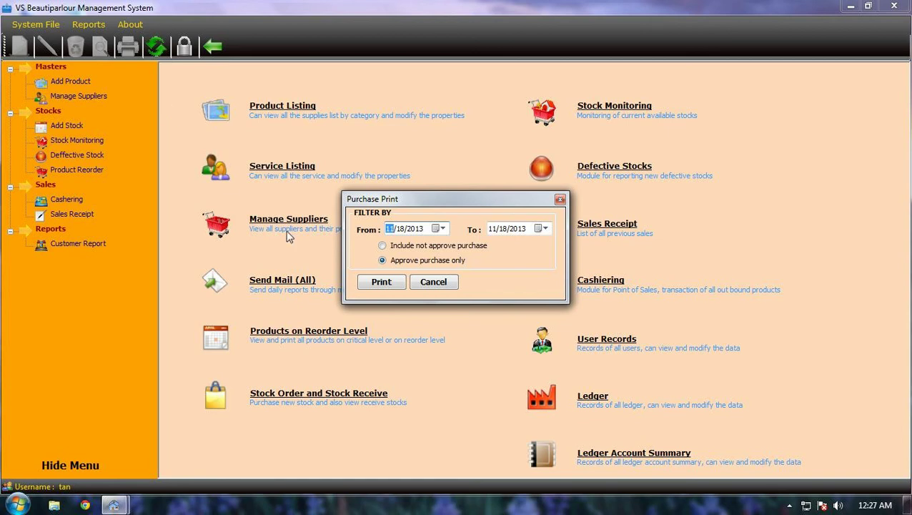
pyautogui.click(395, 282)
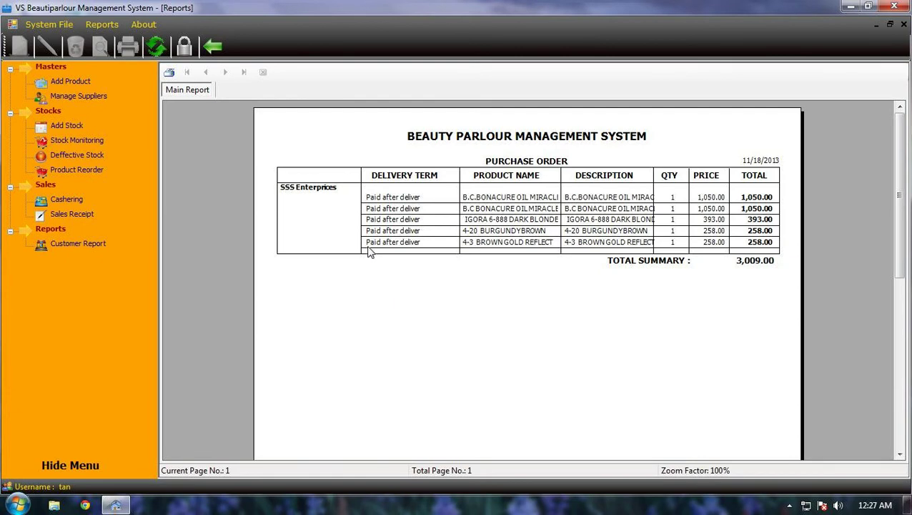
pyautogui.click(213, 47)
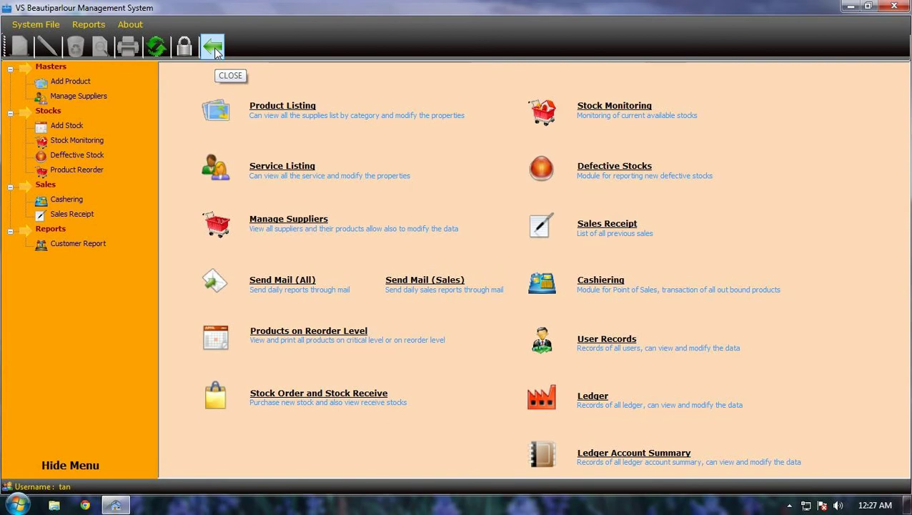
# Generate the Purchase Receive report for 11/18/2013, view it and close it
pyautogui.click(87, 25)
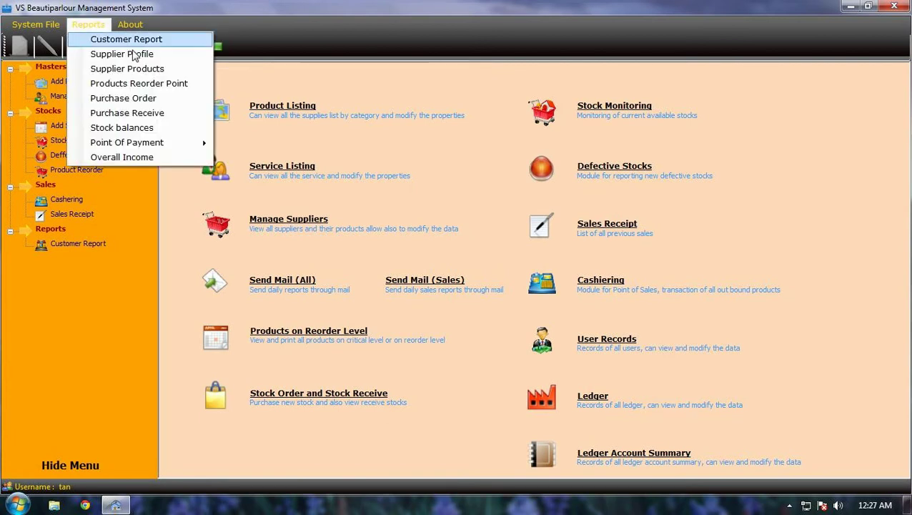
pyautogui.click(155, 113)
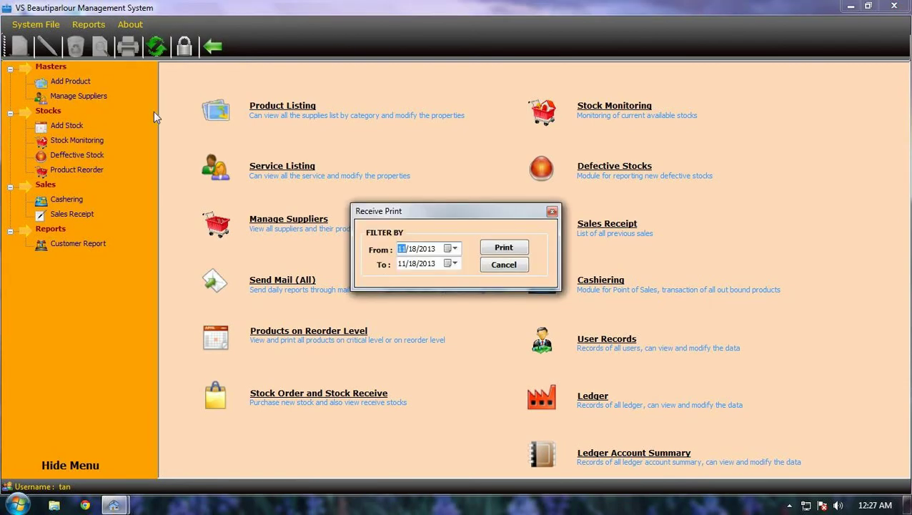
pyautogui.click(513, 252)
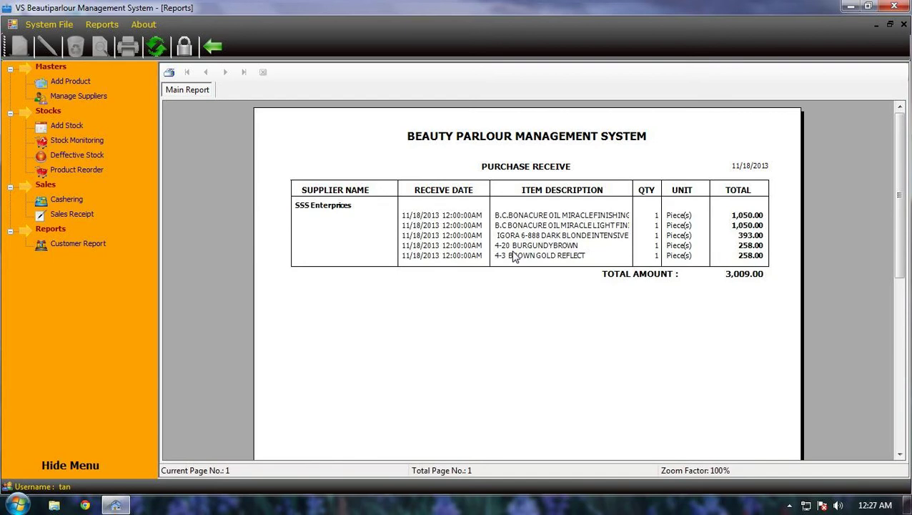
pyautogui.click(212, 49)
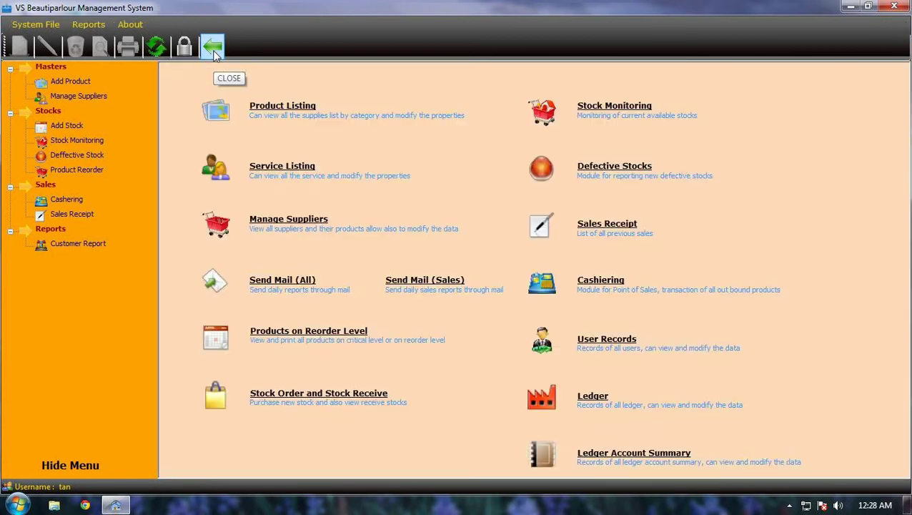
# Open the Stock balances report to view the current supplies stocks
pyautogui.click(82, 27)
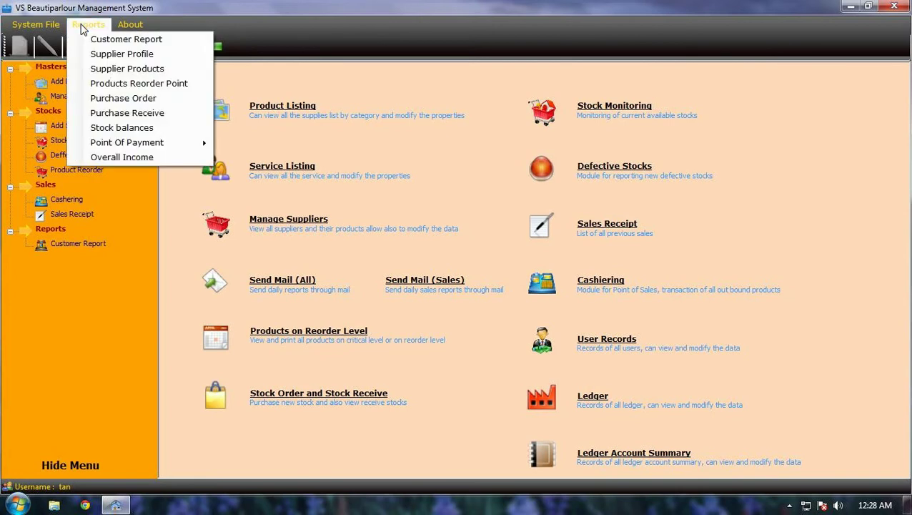
pyautogui.click(150, 134)
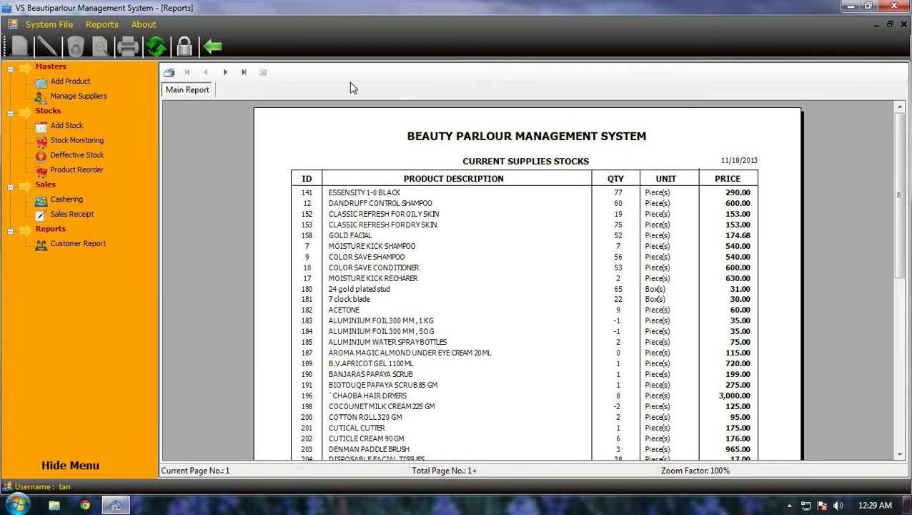
# Close the stock balances report and open the Overall Income report
pyautogui.click(212, 48)
pyautogui.click(88, 25)
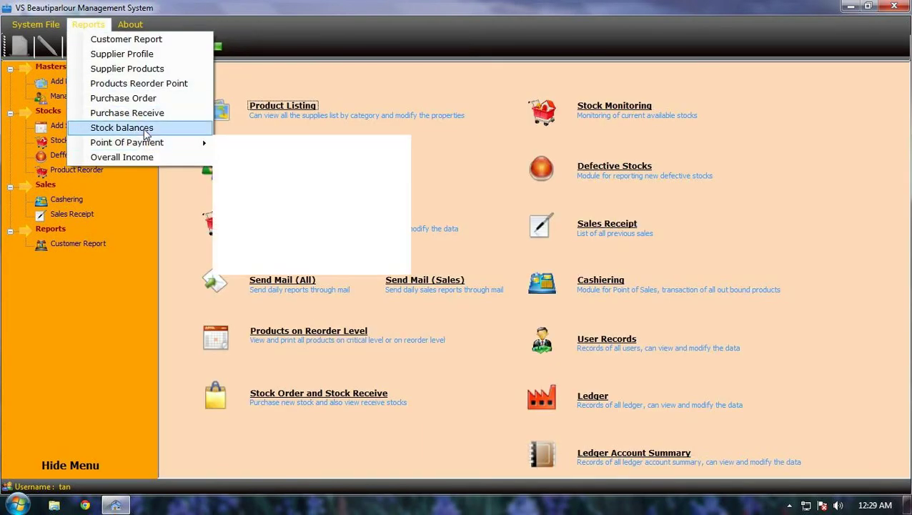
pyautogui.moveTo(151, 147)
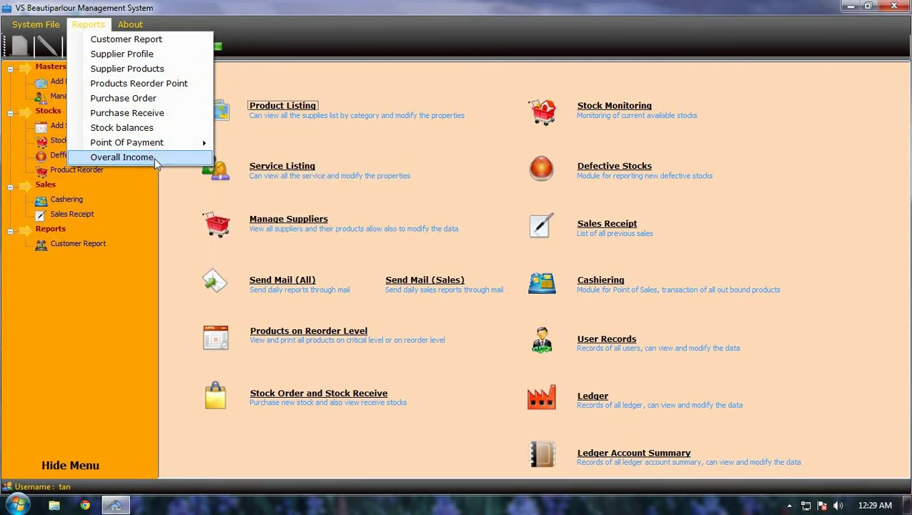
pyautogui.click(153, 157)
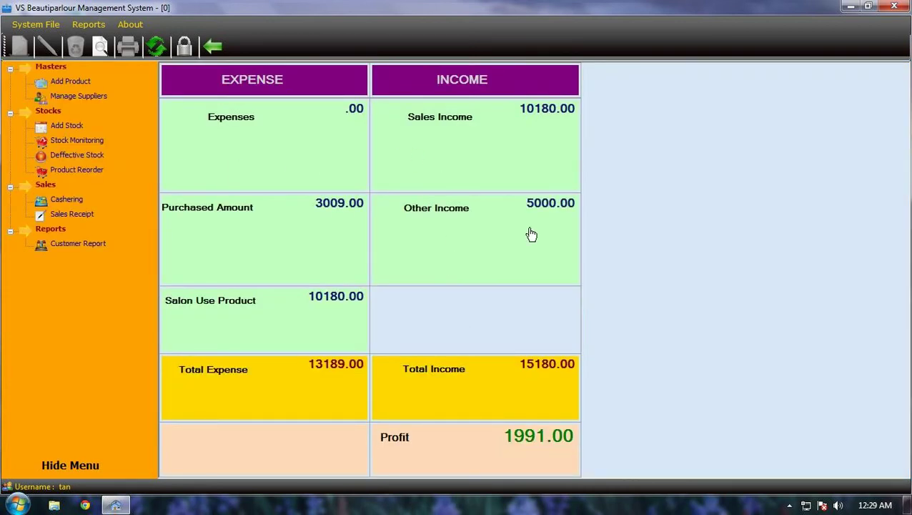
# View the Sales Income, Other Income, Purchased Amount, Expenses and Salon Use Product breakdowns, and close the income overview
pyautogui.click(519, 118)
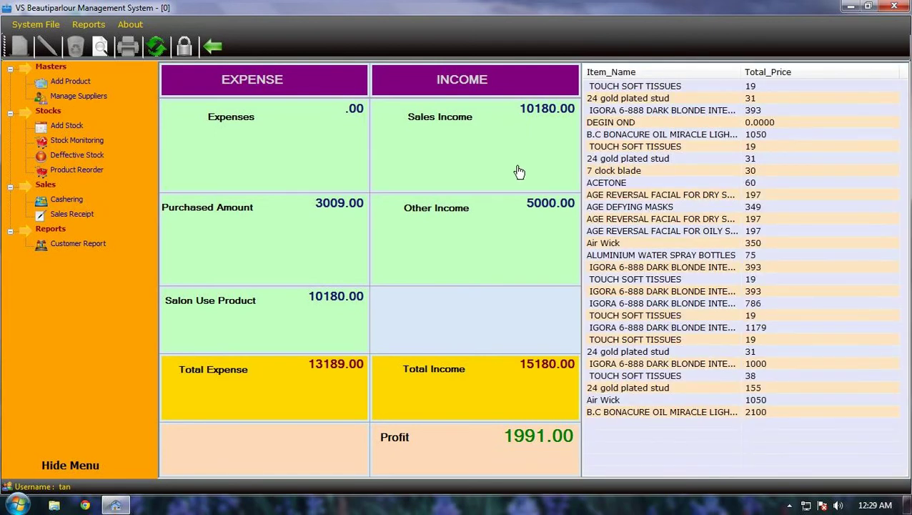
pyautogui.click(519, 208)
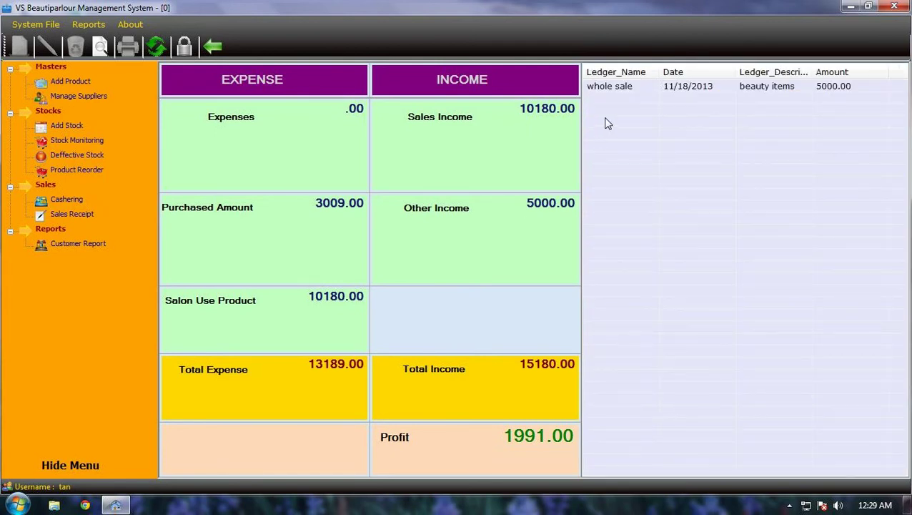
pyautogui.click(610, 90)
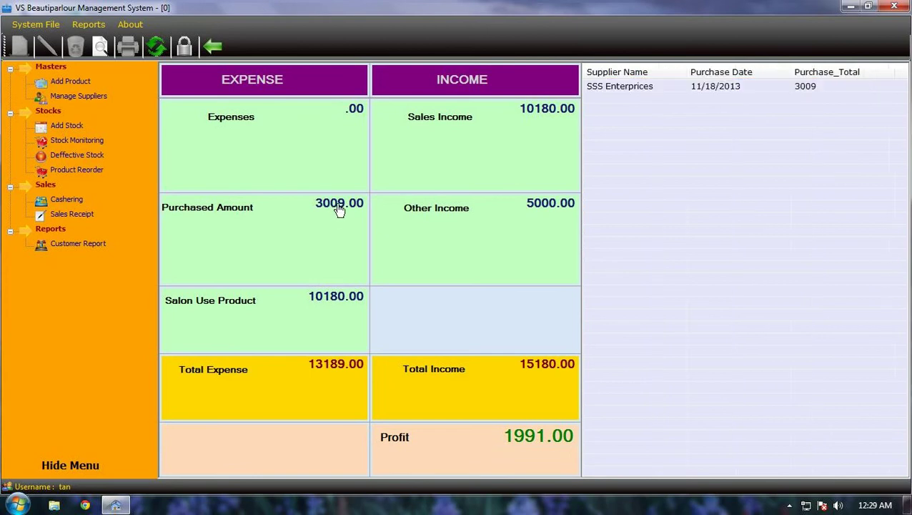
pyautogui.click(323, 132)
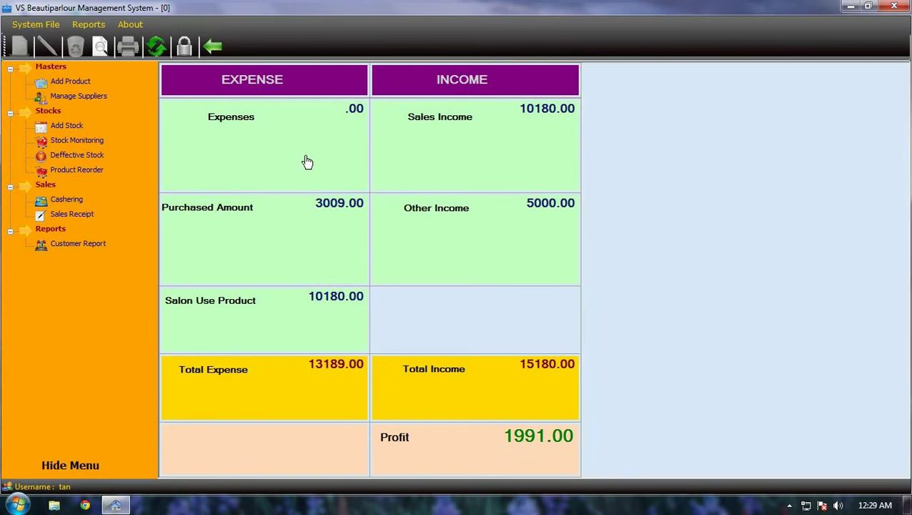
pyautogui.click(301, 307)
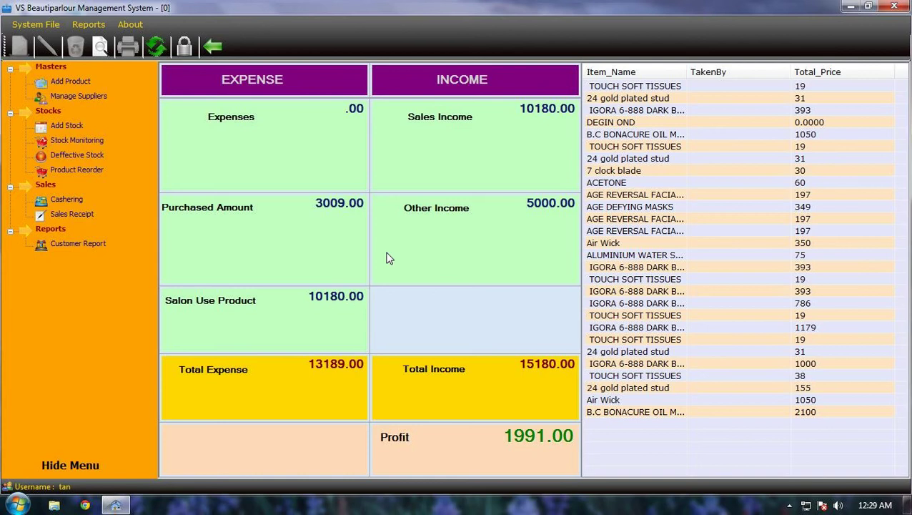
pyautogui.click(215, 47)
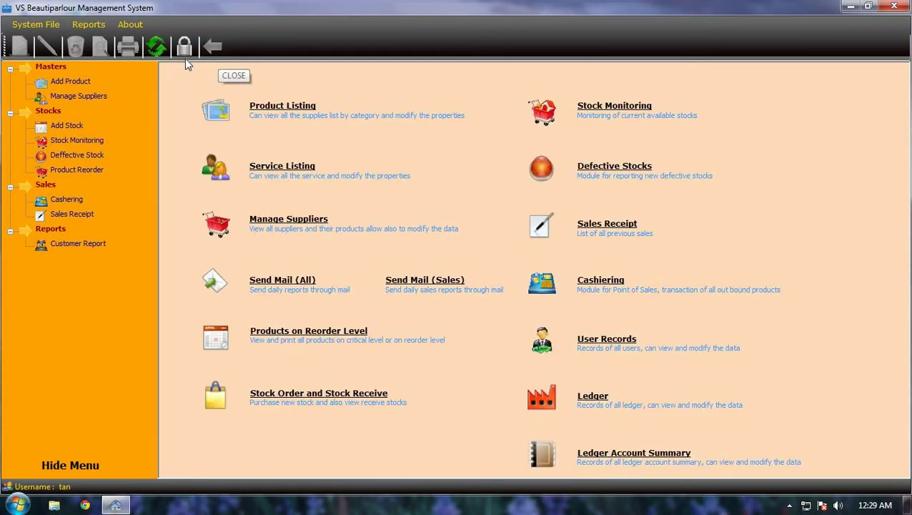
# Generate the Sales Collection Report for 11/18/2013, view it and close it
pyautogui.click(89, 24)
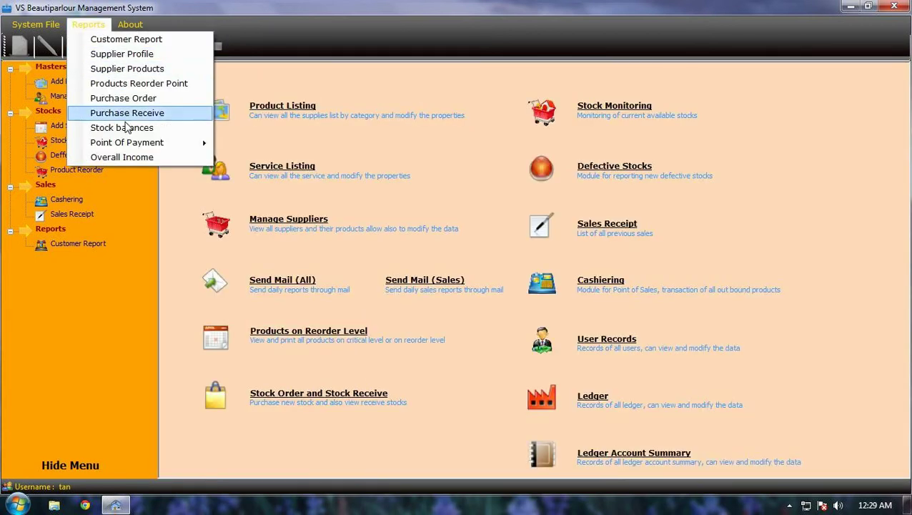
pyautogui.moveTo(163, 143)
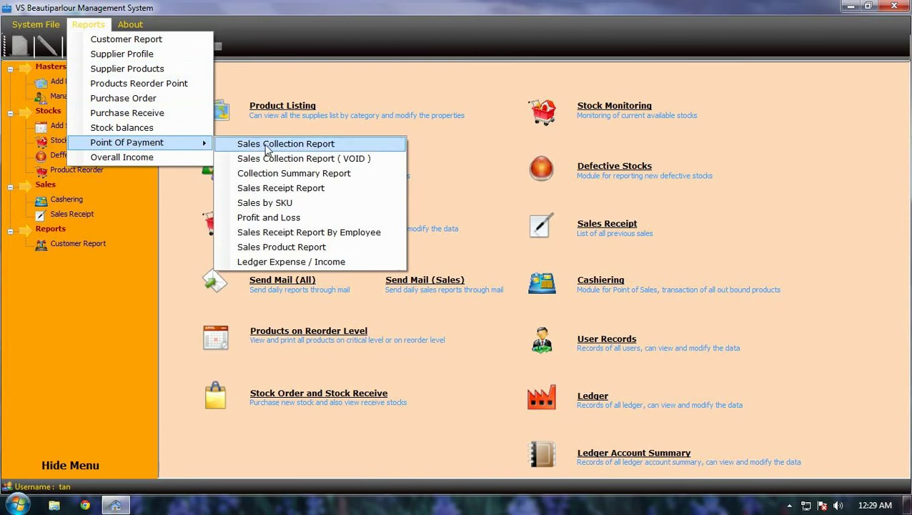
pyautogui.click(337, 145)
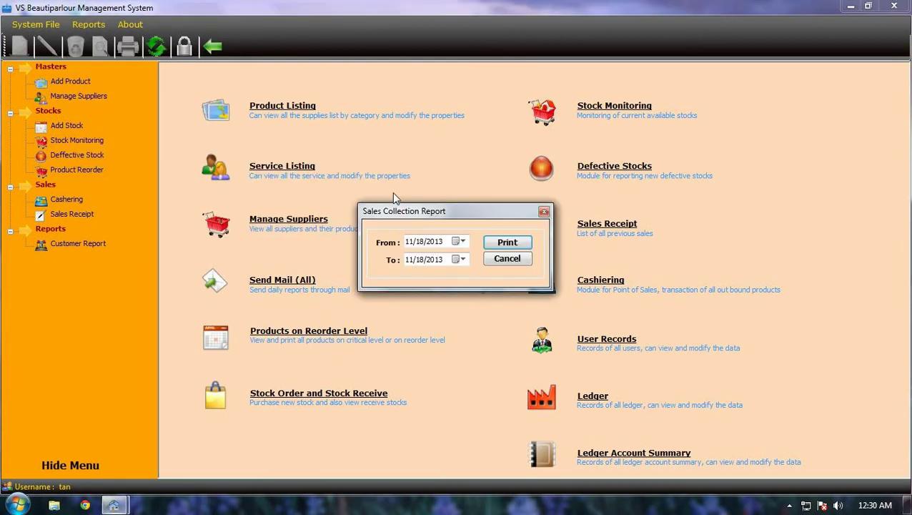
pyautogui.click(504, 246)
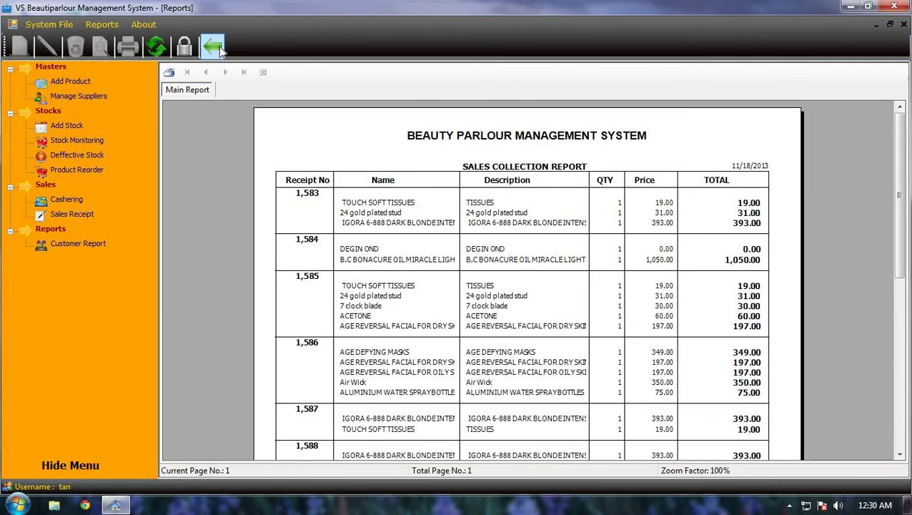
pyautogui.click(214, 47)
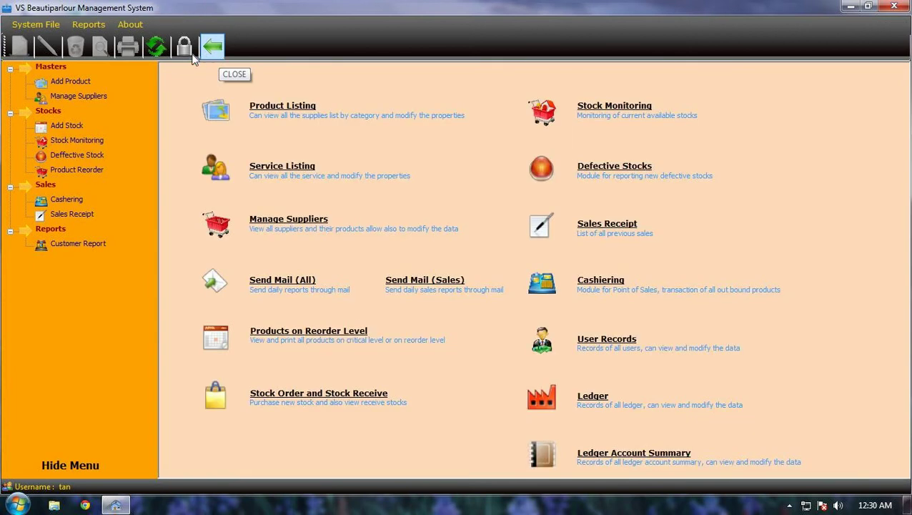
# Generate the Collection Summary Report for 11/18/2013, view it and close it
pyautogui.click(89, 24)
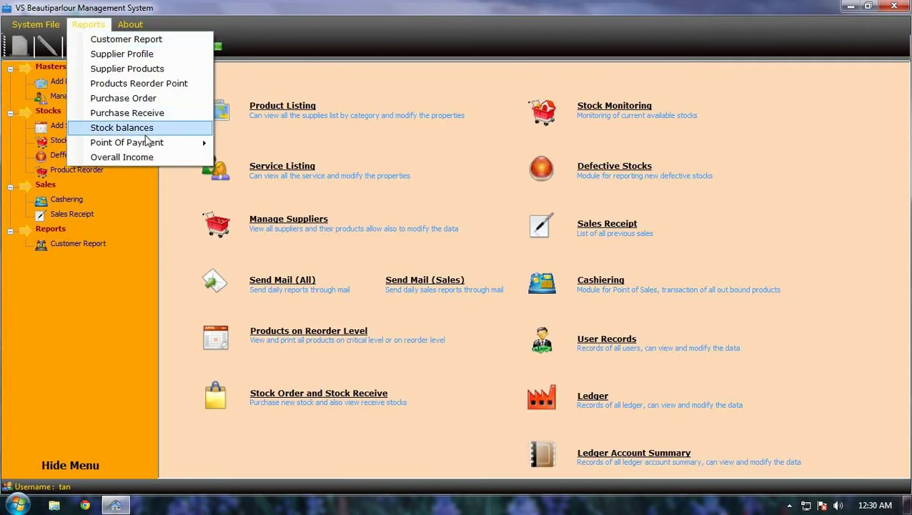
pyautogui.moveTo(197, 144)
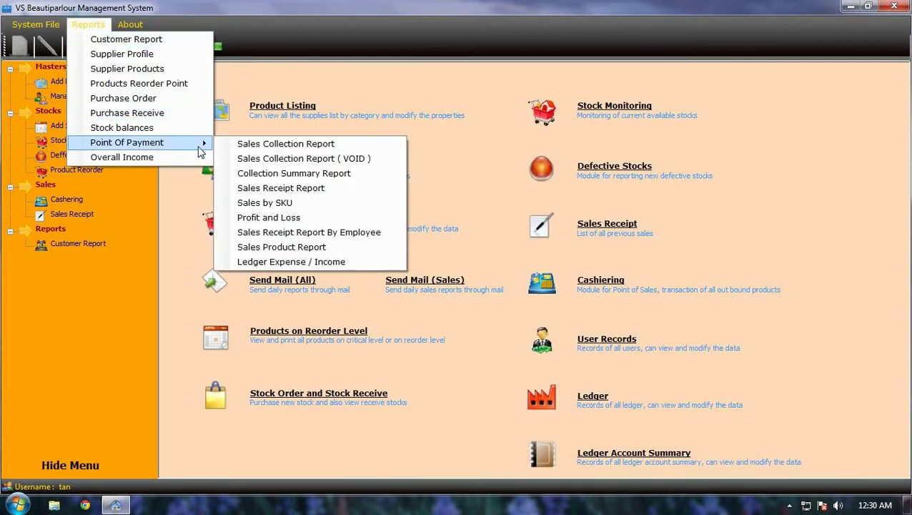
pyautogui.click(358, 180)
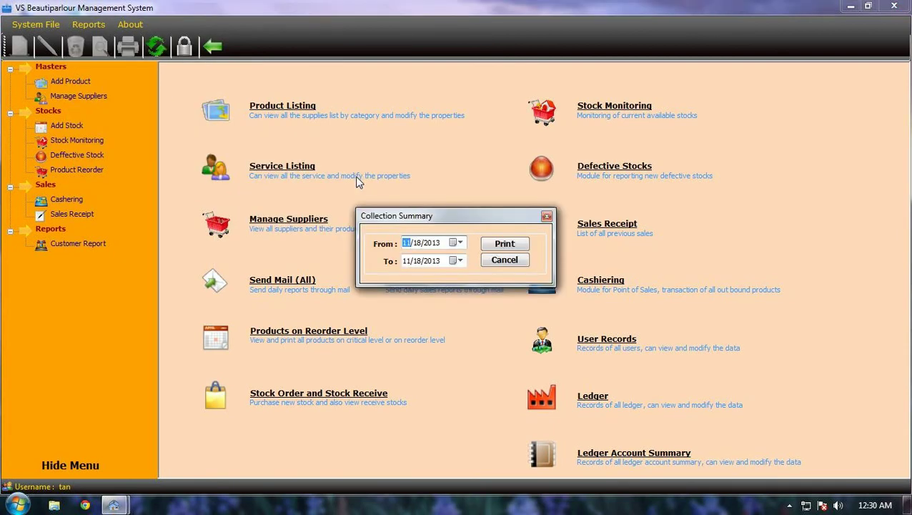
pyautogui.click(502, 245)
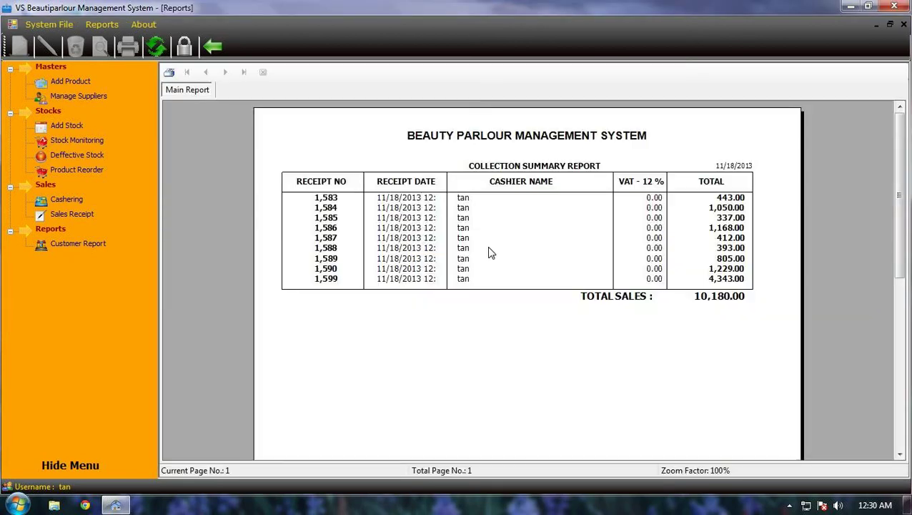
pyautogui.click(218, 53)
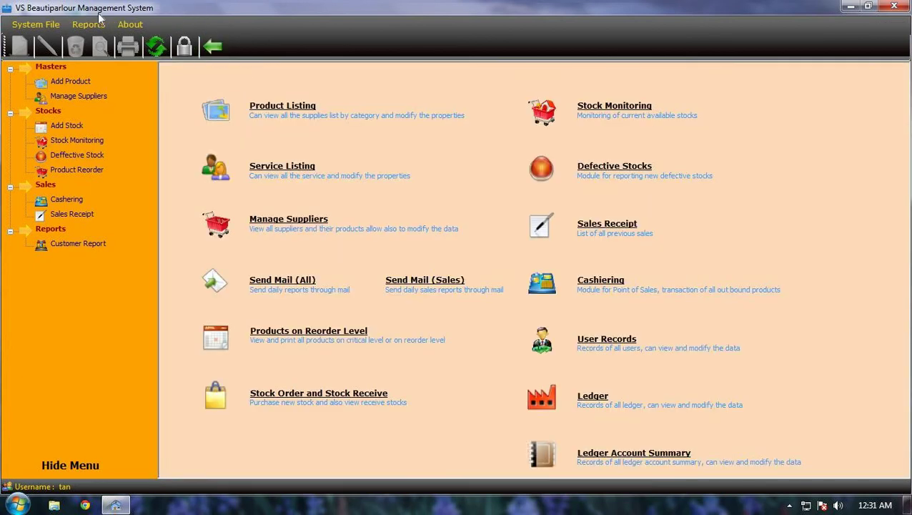
# Generate the Profit and Loss report for 11/18/2013 and move its date dialog clear of the report
pyautogui.click(88, 24)
pyautogui.moveTo(156, 147)
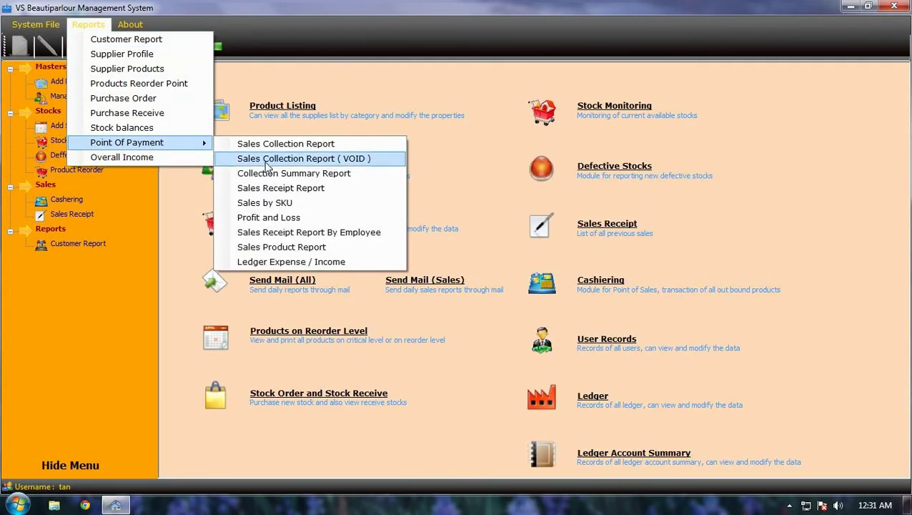
pyautogui.click(322, 219)
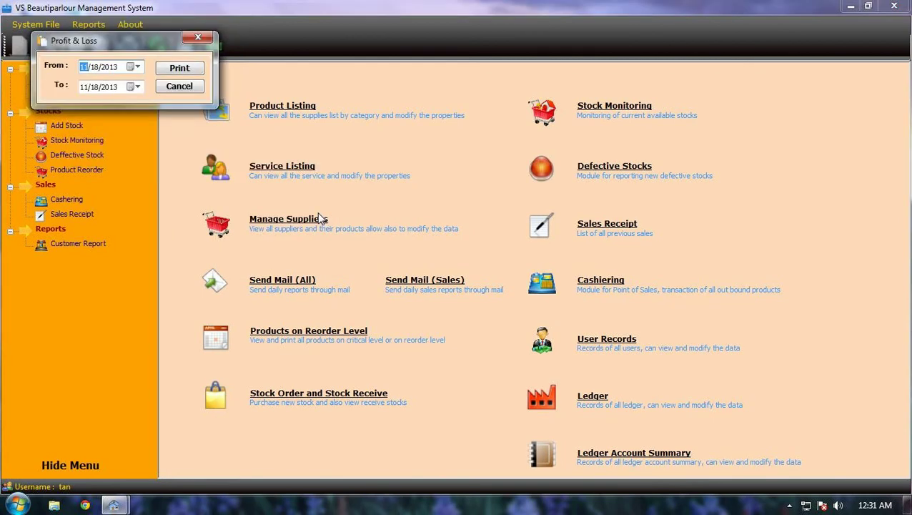
pyautogui.click(188, 73)
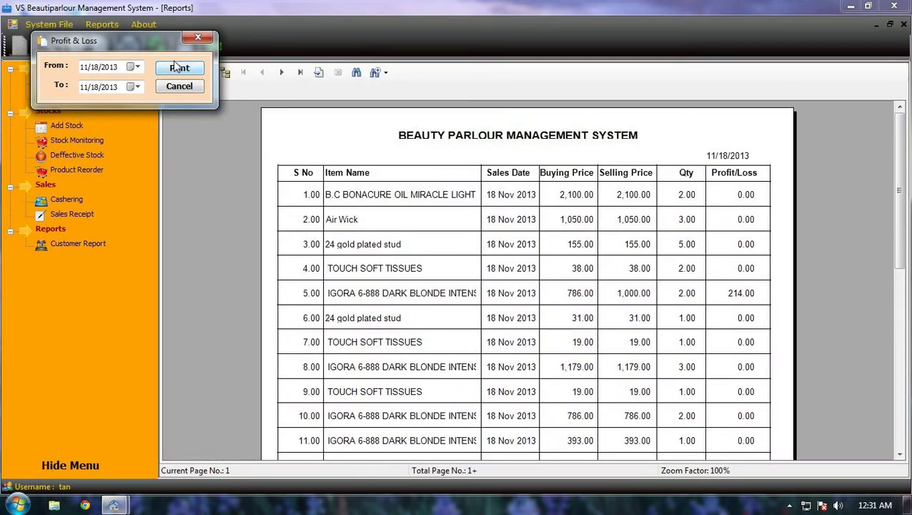
pyautogui.moveTo(138, 40); pyautogui.dragTo(129, 294)
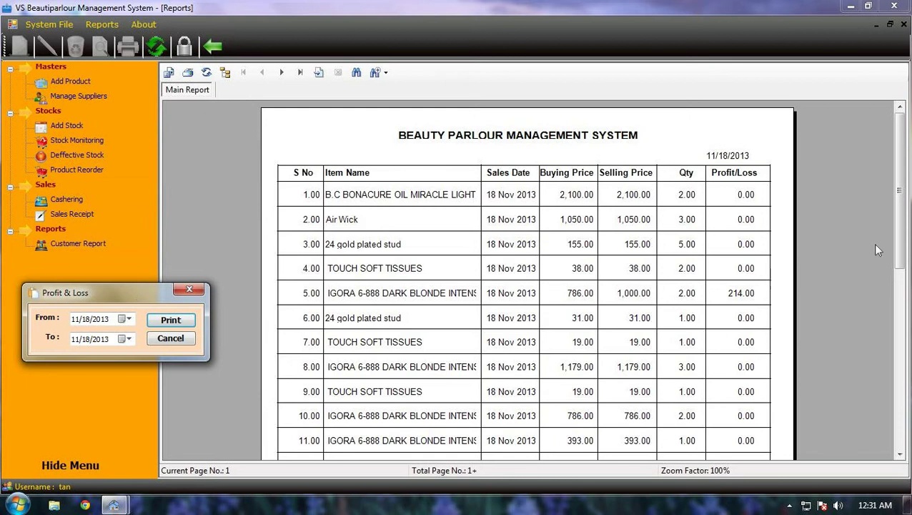
# Read through the Profit and Loss report to the totals on its last page, and return to the first page
pyautogui.click(901, 197)
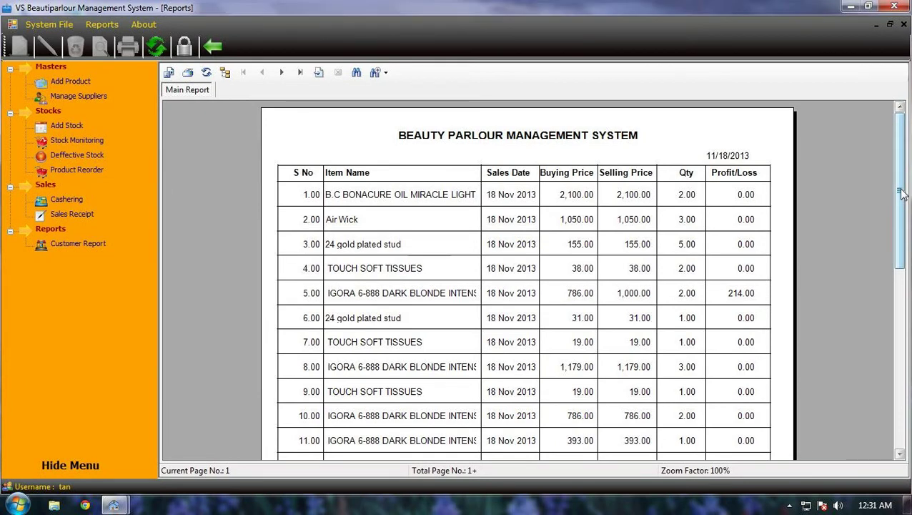
pyautogui.moveTo(902, 193); pyautogui.dragTo(910, 390)
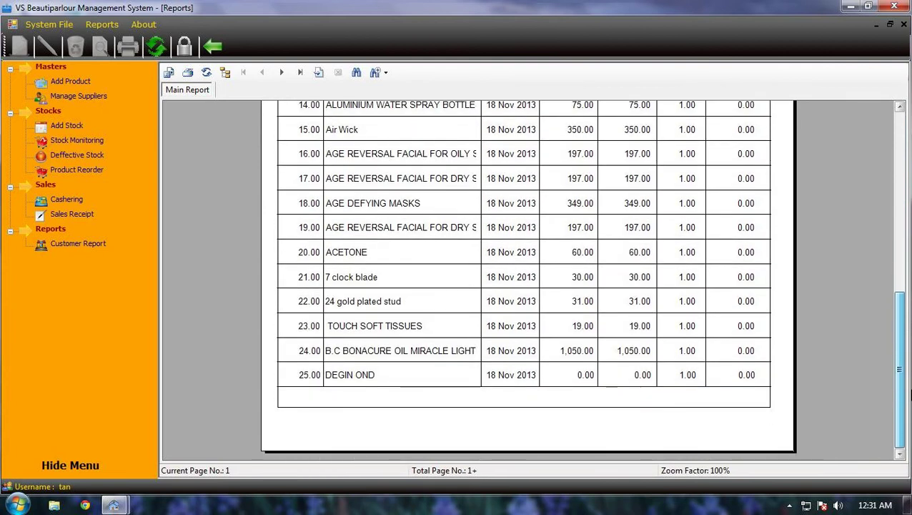
pyautogui.moveTo(910, 390); pyautogui.dragTo(907, 400)
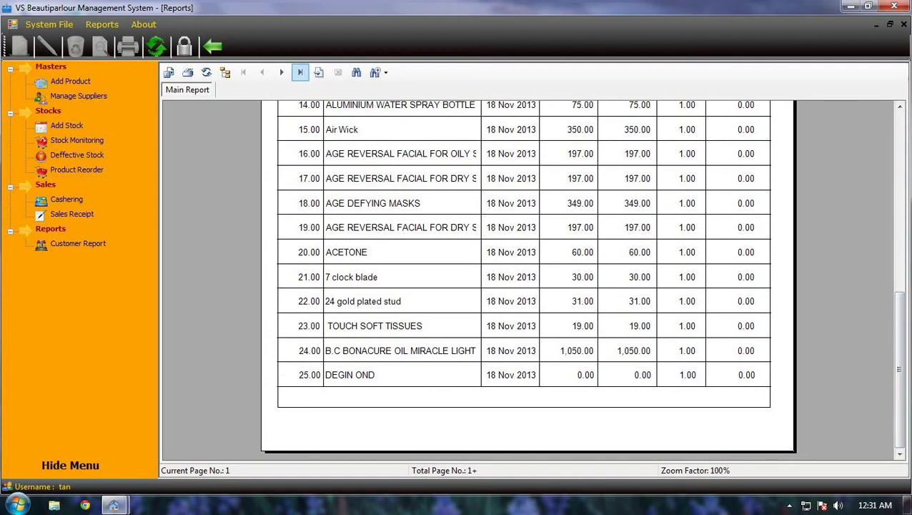
pyautogui.click(301, 72)
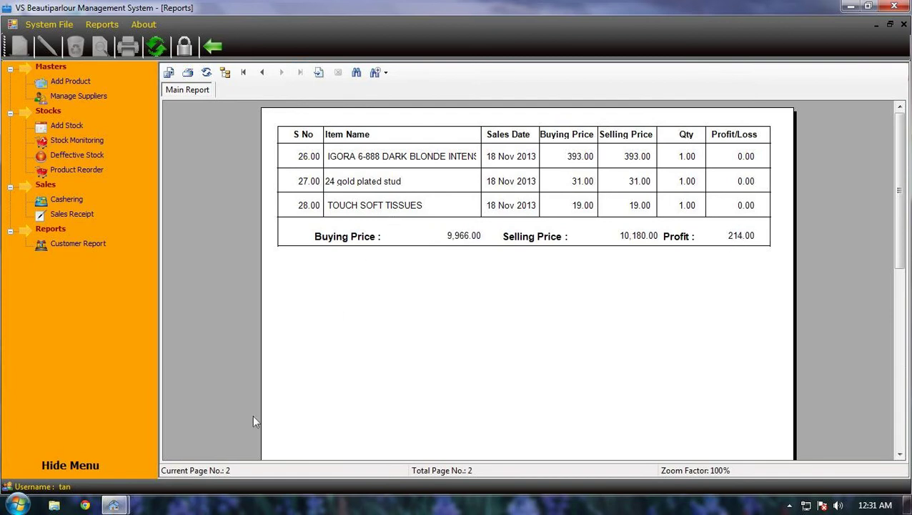
pyautogui.click(262, 72)
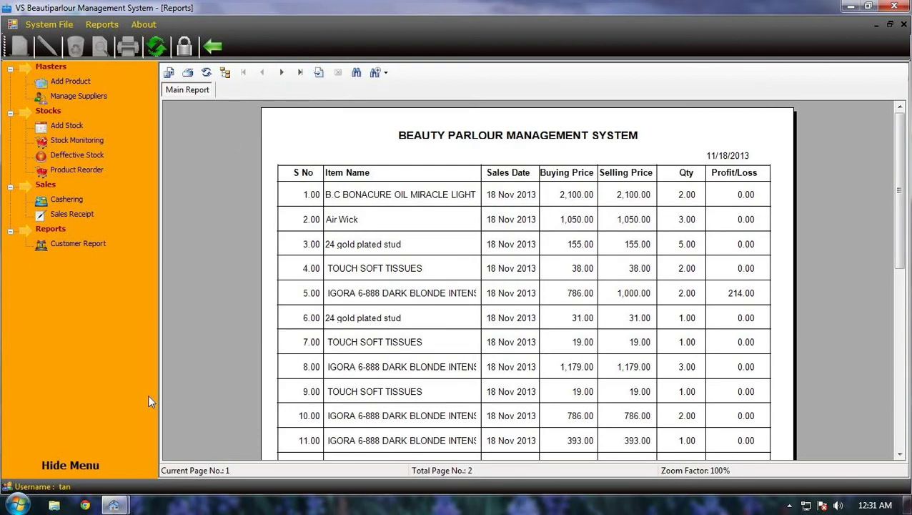
# Bring the Profit & Loss date dialog back to the front, and close both it and the report
pyautogui.moveTo(114, 505)
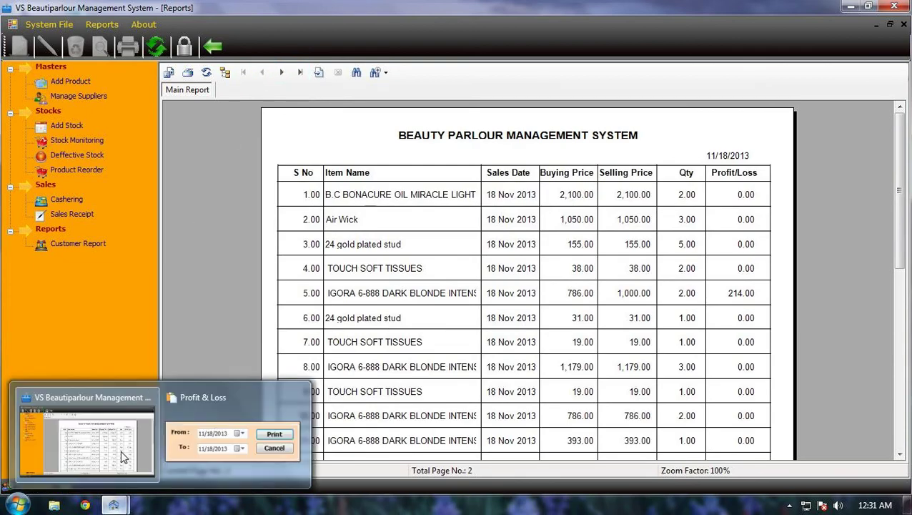
pyautogui.moveTo(240, 429)
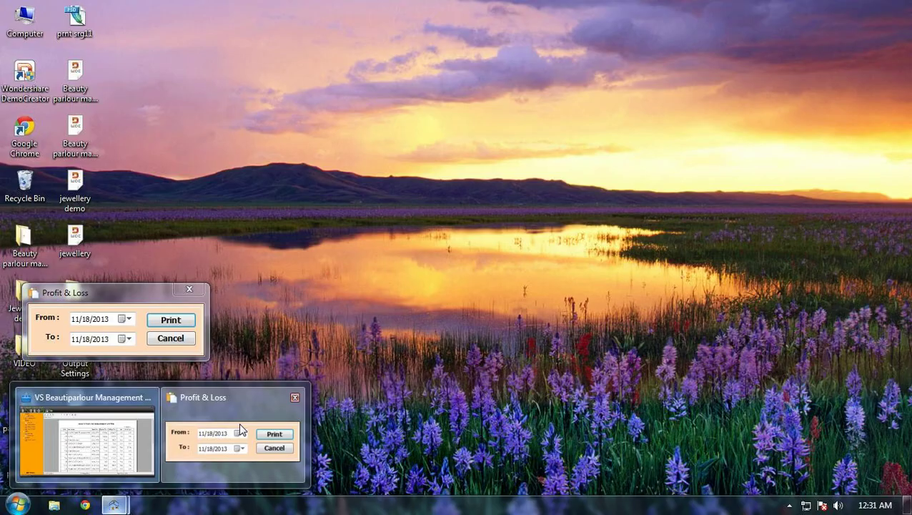
pyautogui.click(240, 429)
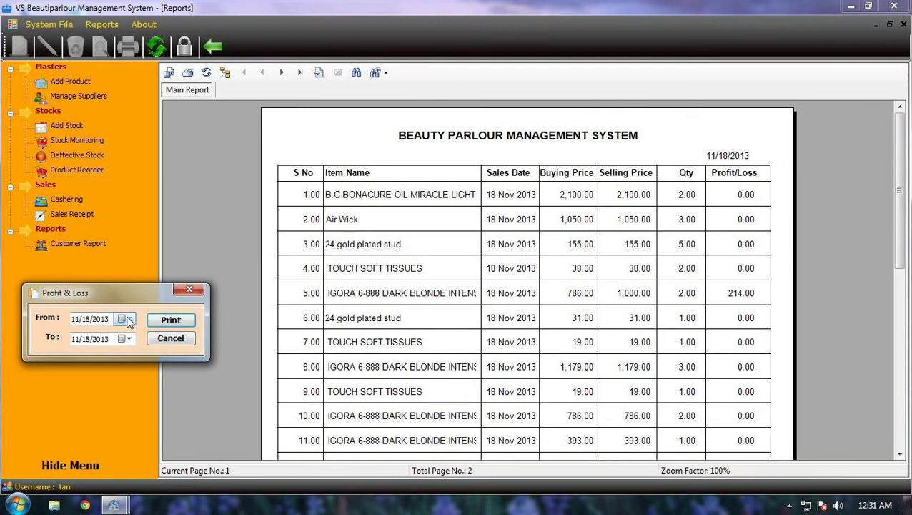
pyautogui.click(186, 288)
pyautogui.click(212, 46)
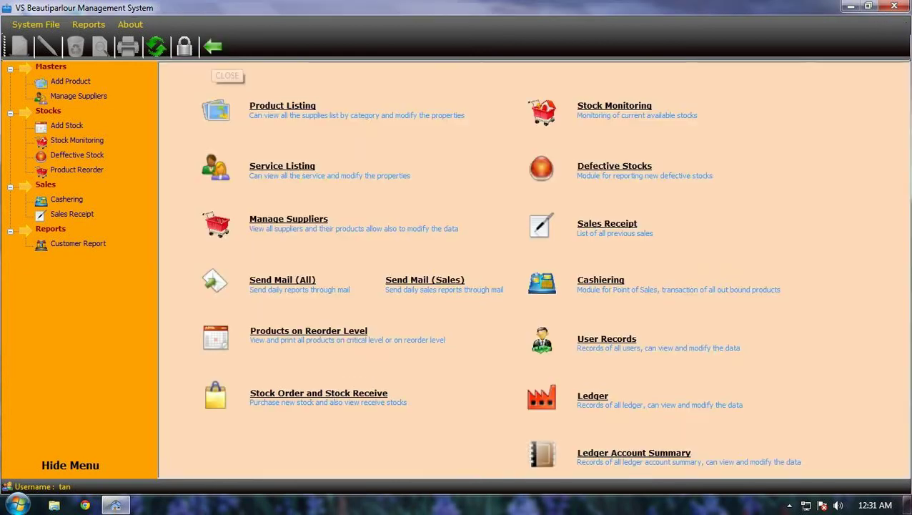
# Generate the Sales Receipt Report By Employee for the Admin employee on 11/18/2013, view it and close it
pyautogui.click(93, 27)
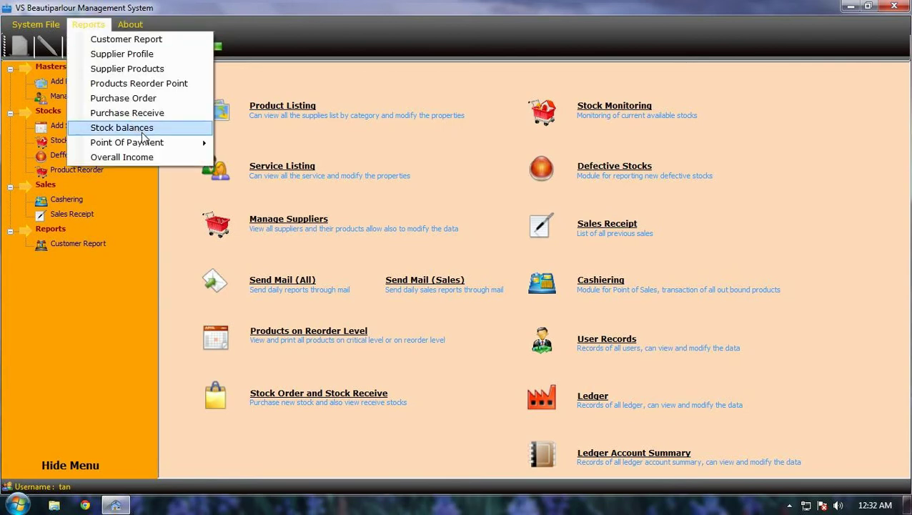
pyautogui.moveTo(163, 145)
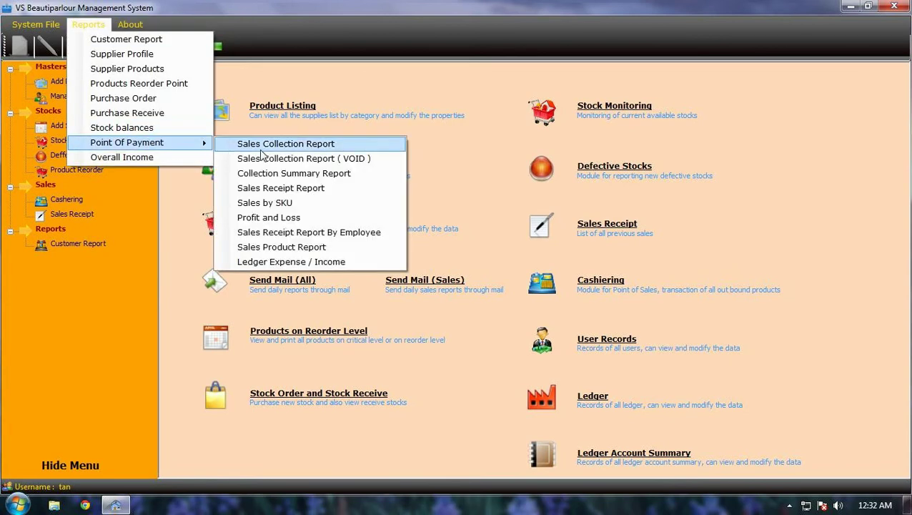
pyautogui.click(325, 237)
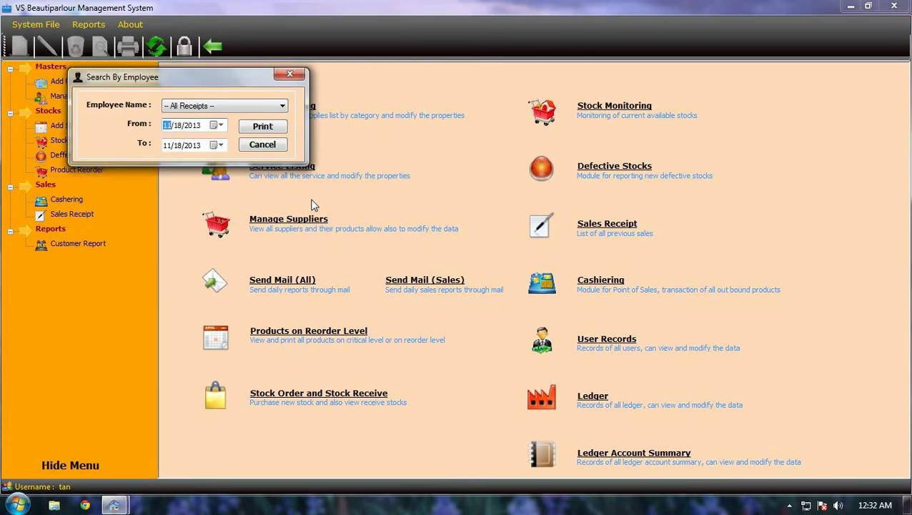
pyautogui.click(280, 109)
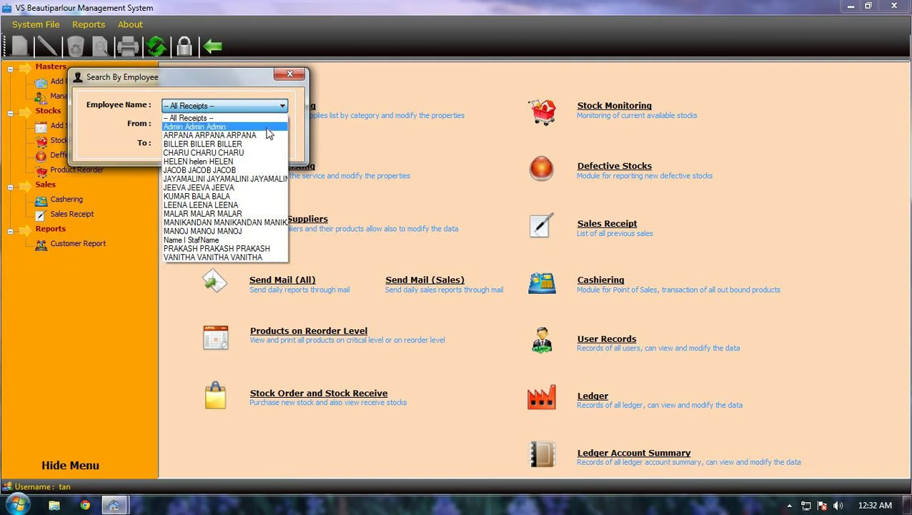
pyautogui.click(215, 127)
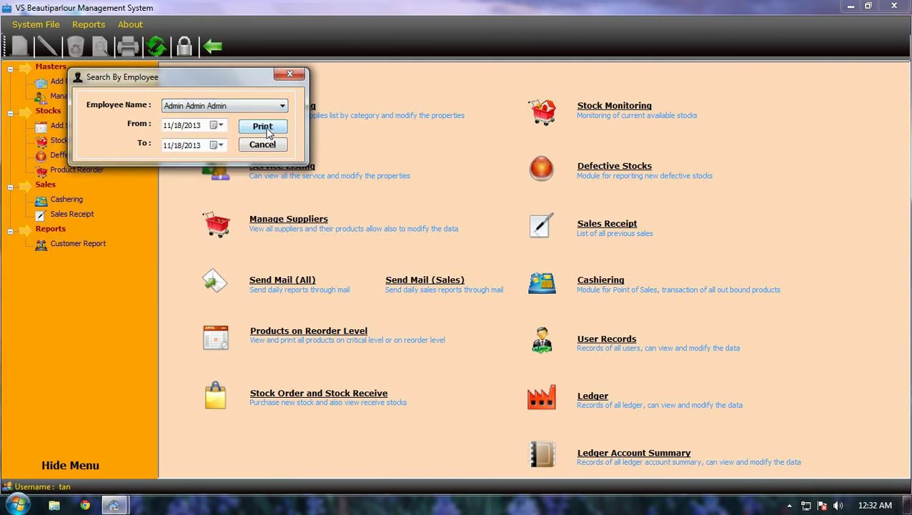
pyautogui.click(268, 130)
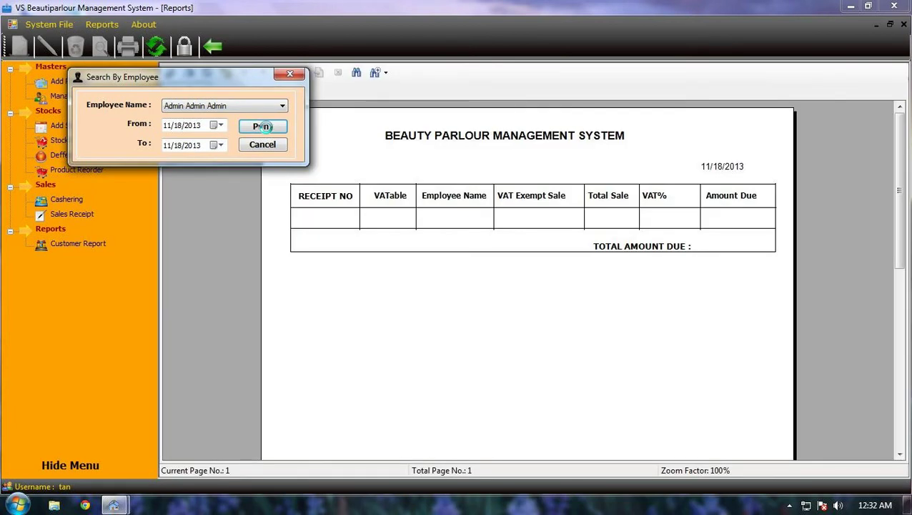
pyautogui.click(301, 78)
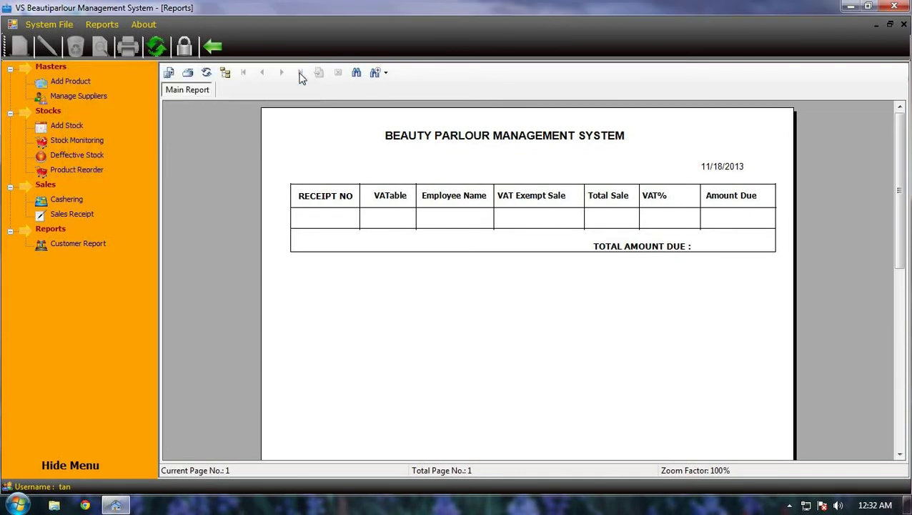
pyautogui.click(214, 48)
# Generate the Ledger Expense / Income report for 11/18/2013, view it clear of its date dialog, and close both
pyautogui.click(87, 25)
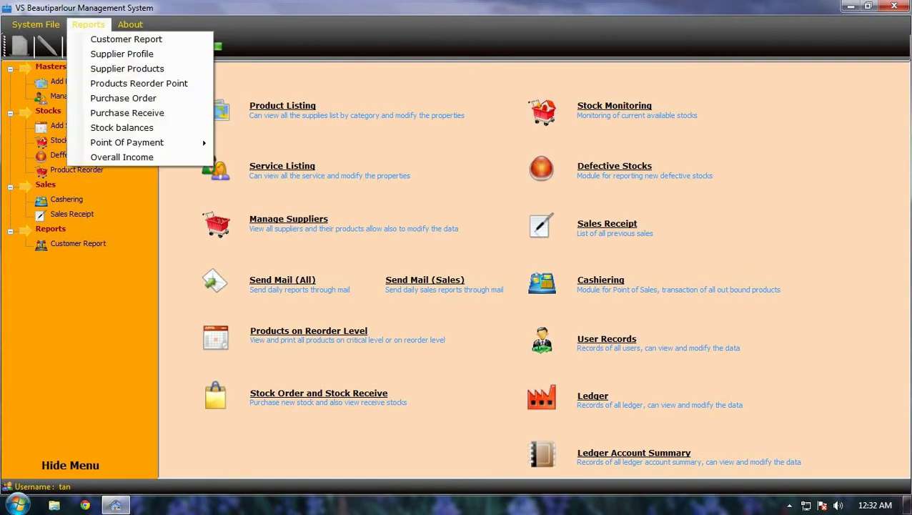
pyautogui.moveTo(208, 148)
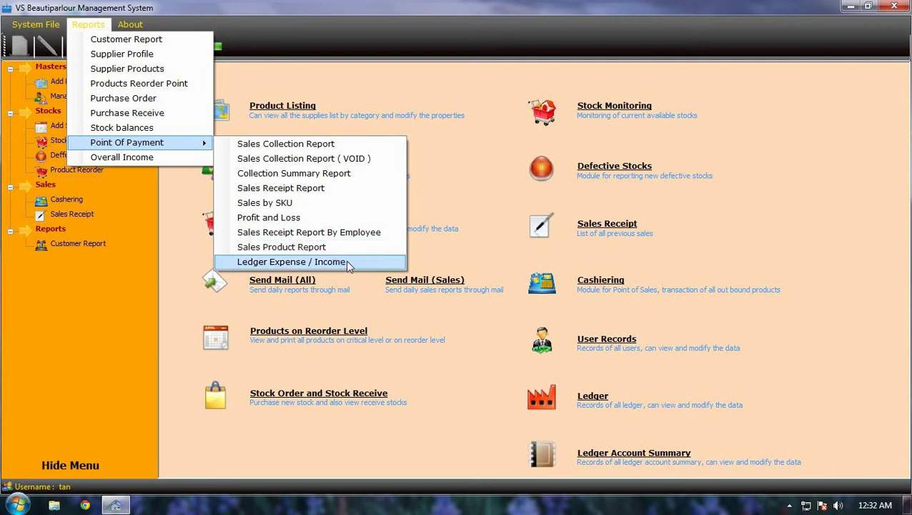
pyautogui.click(346, 260)
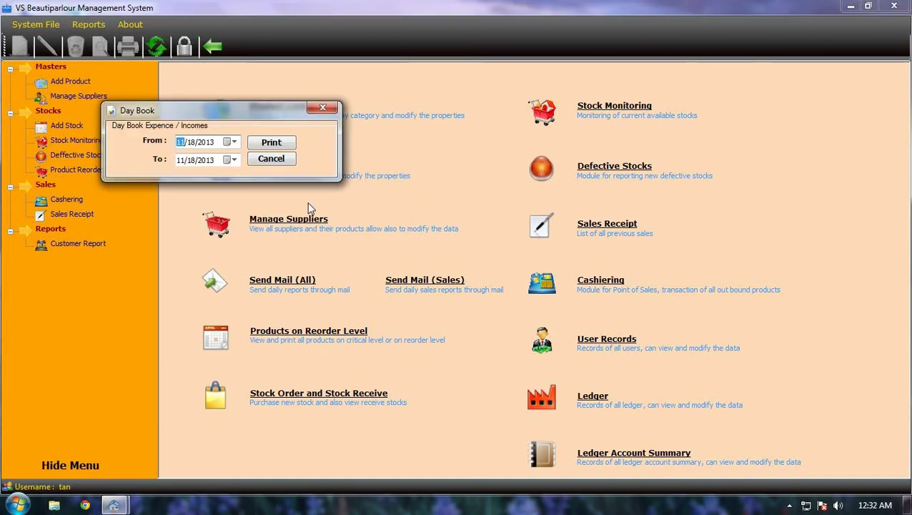
pyautogui.click(272, 144)
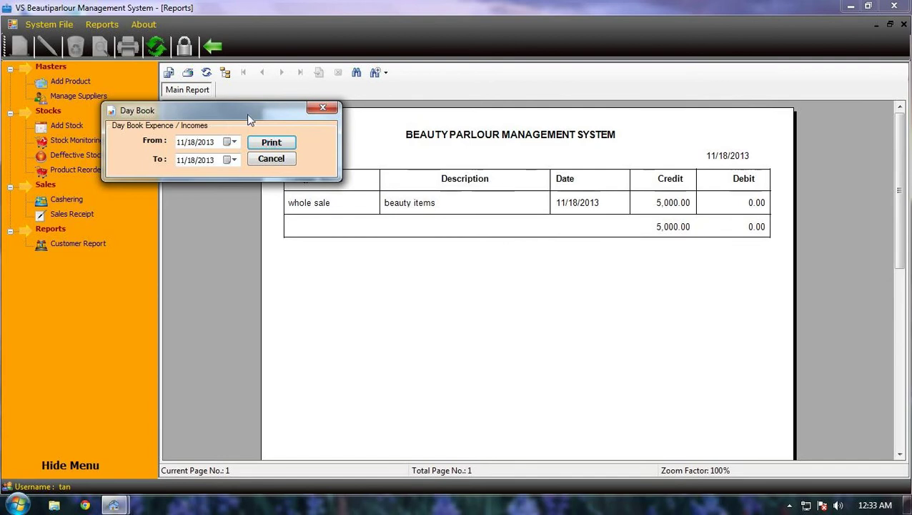
pyautogui.moveTo(248, 114); pyautogui.dragTo(435, 286)
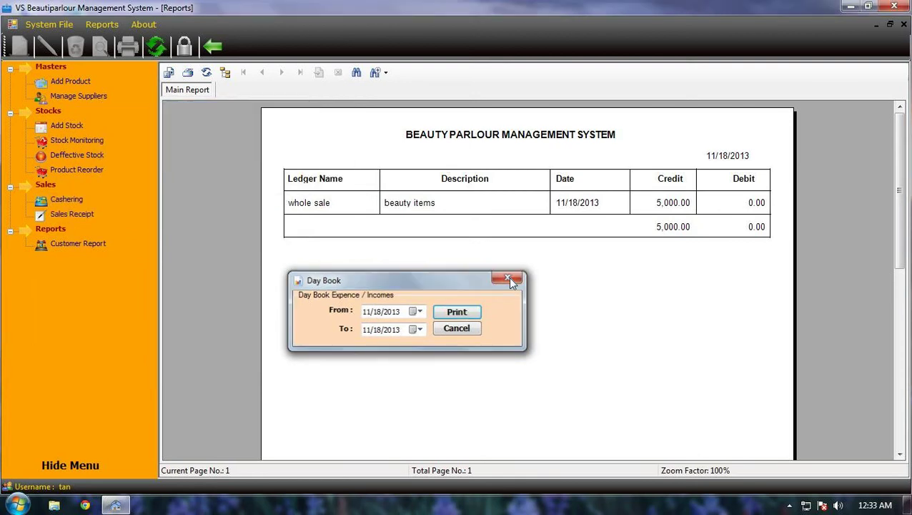
pyautogui.click(509, 278)
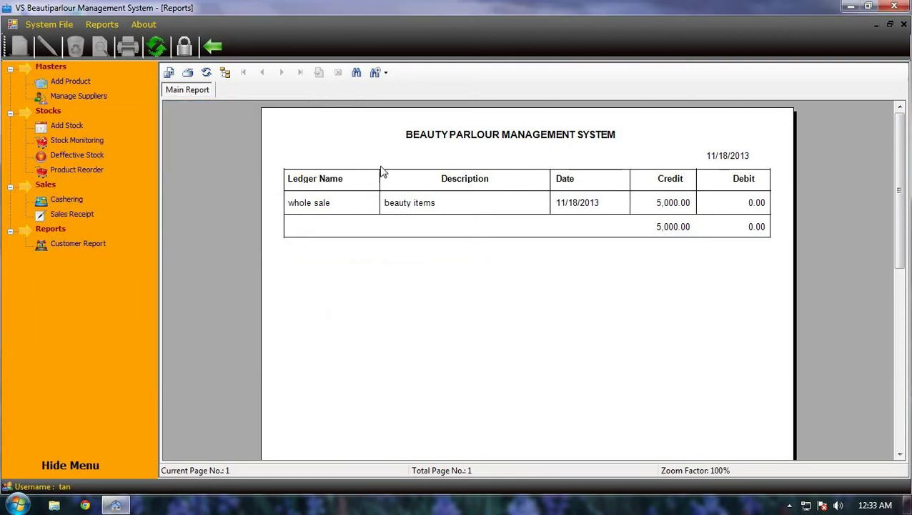
pyautogui.click(213, 47)
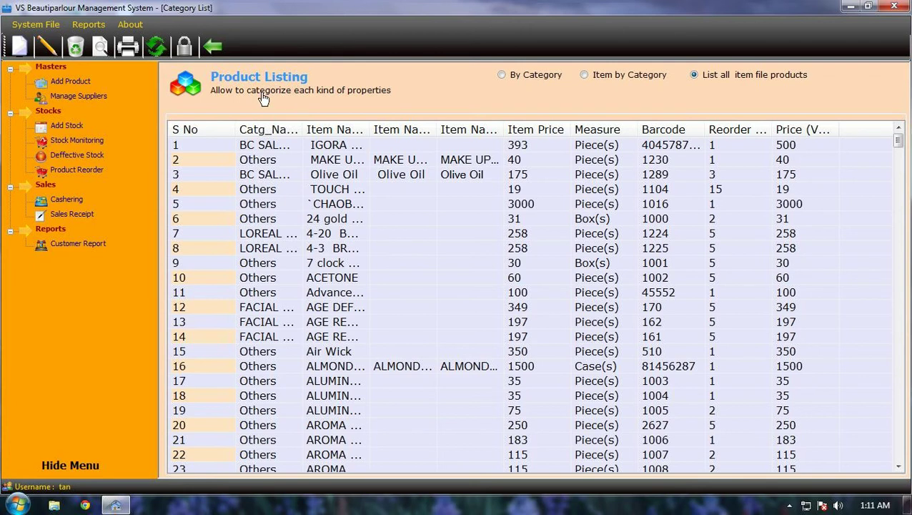
# Reopen the product listing and start a new item in the category 20 - BC SALON USE
pyautogui.click(211, 50)
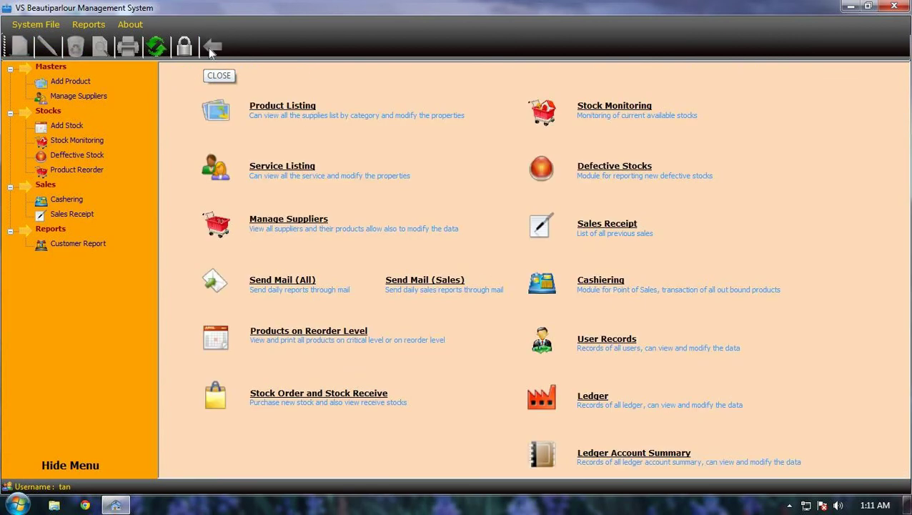
pyautogui.click(284, 113)
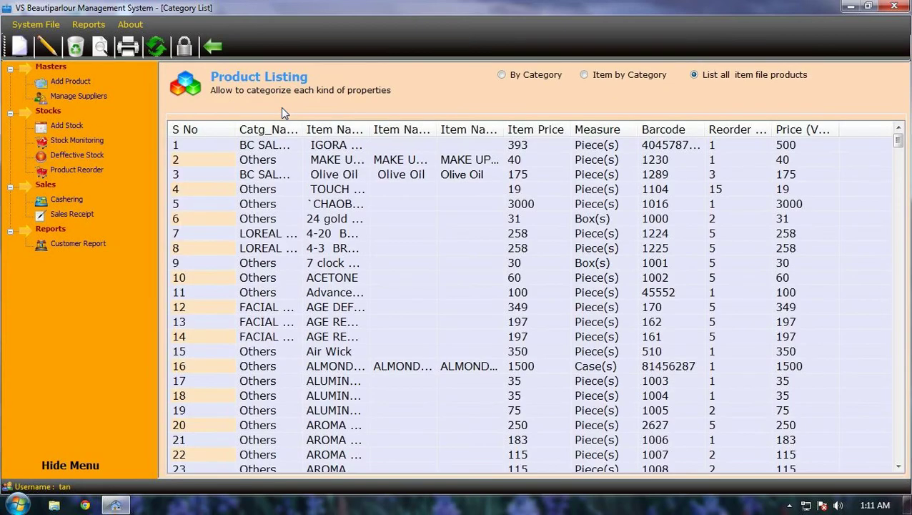
pyautogui.click(19, 48)
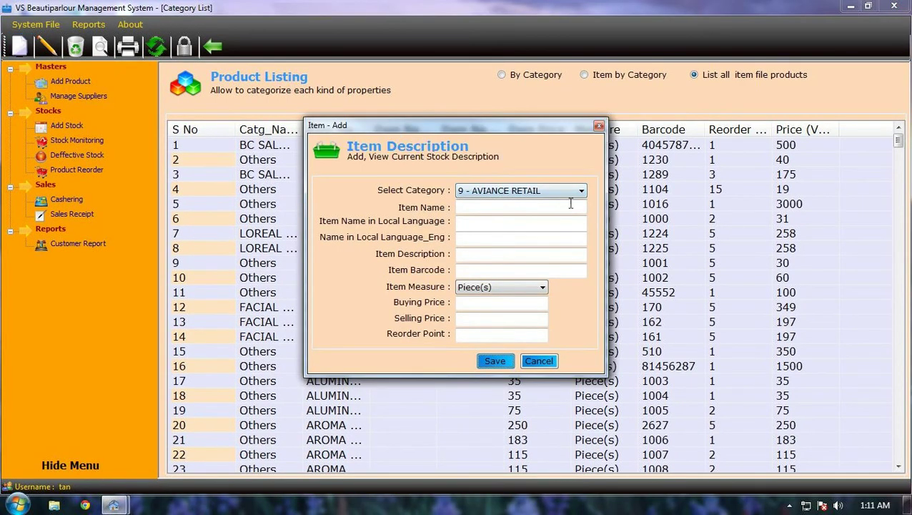
pyautogui.click(582, 193)
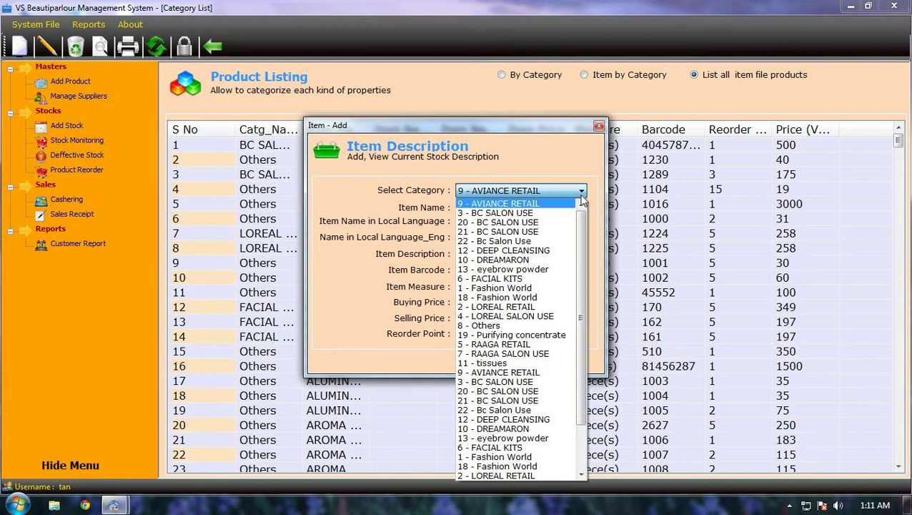
pyautogui.click(540, 224)
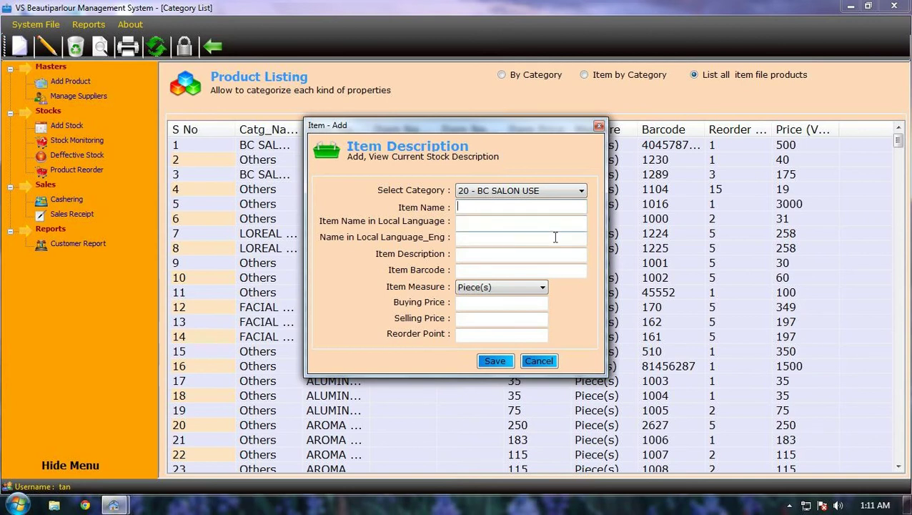
# Name the new item "Item Name" and enter "Description Name" as its description
pyautogui.write('Item Name')
pyautogui.press('Tab')
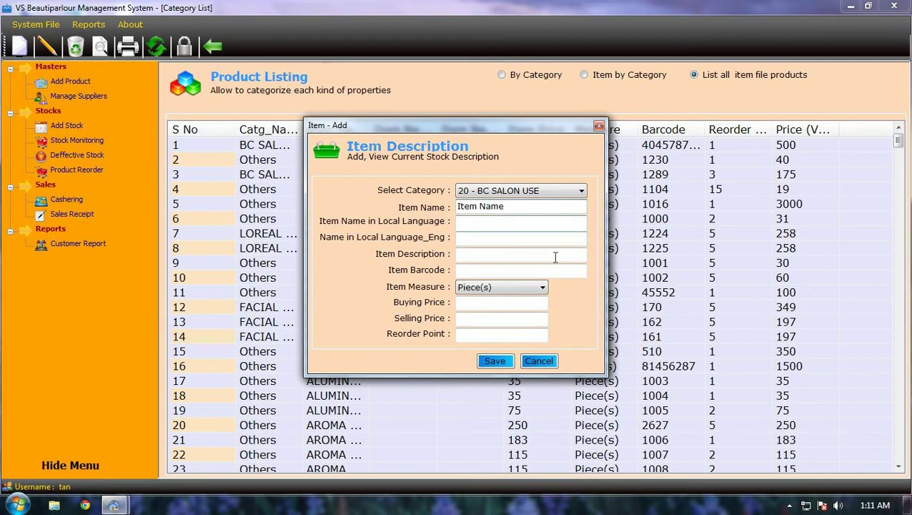
pyautogui.click(556, 256)
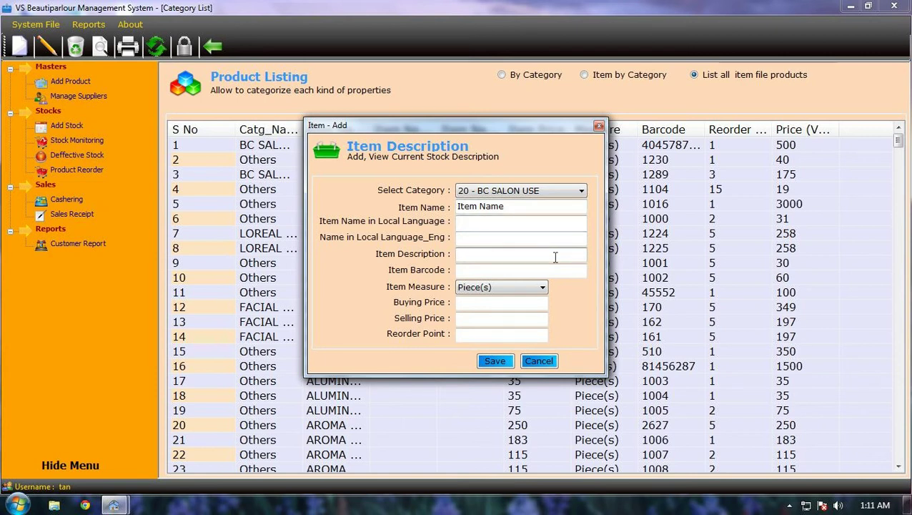
pyautogui.write('escription Name')
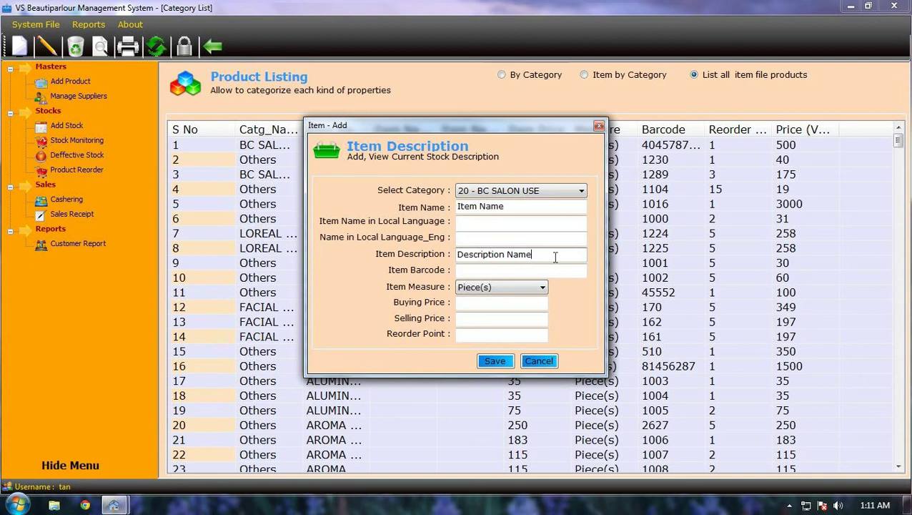
# Set the item's buying price to 1000, selling price to 1100 and reorder point to 5, and save it
pyautogui.click(521, 306)
pyautogui.write('1000')
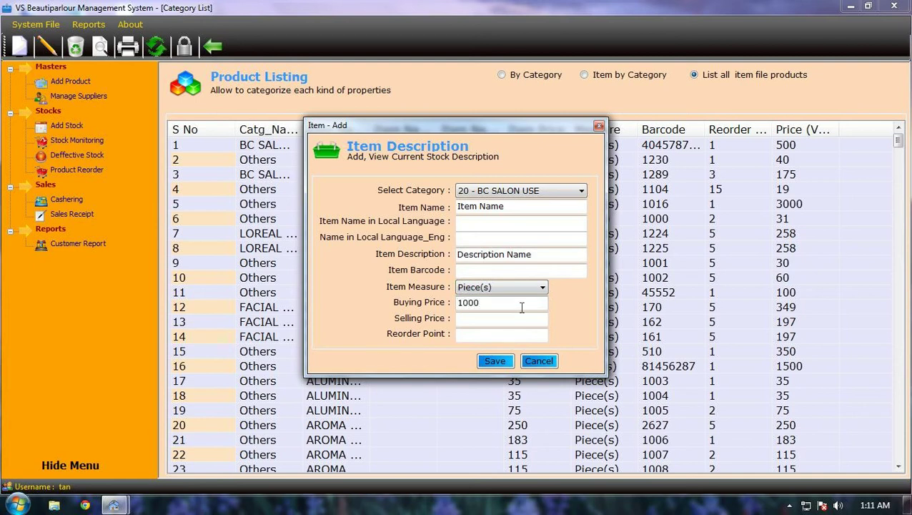
pyautogui.press('Tab')
pyautogui.write('1100')
pyautogui.press('Tab')
pyautogui.write('5')
pyautogui.press('Tab')
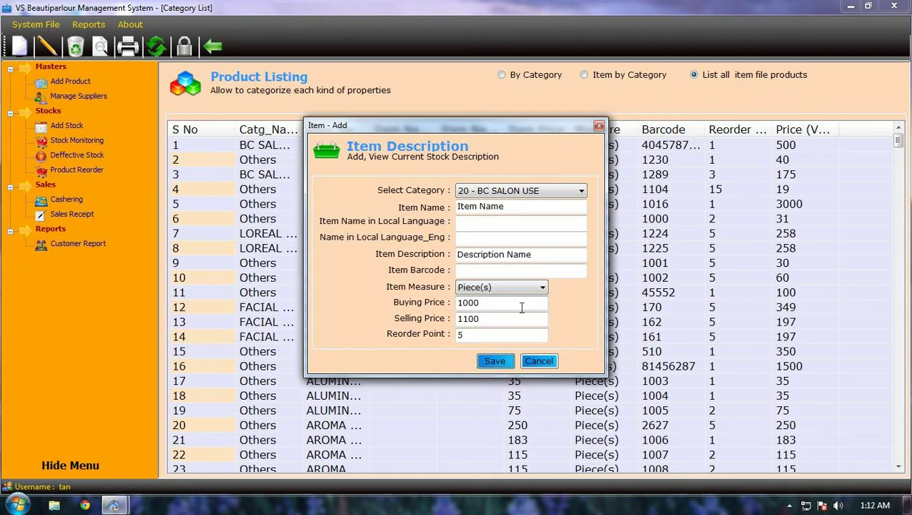
pyautogui.click(507, 362)
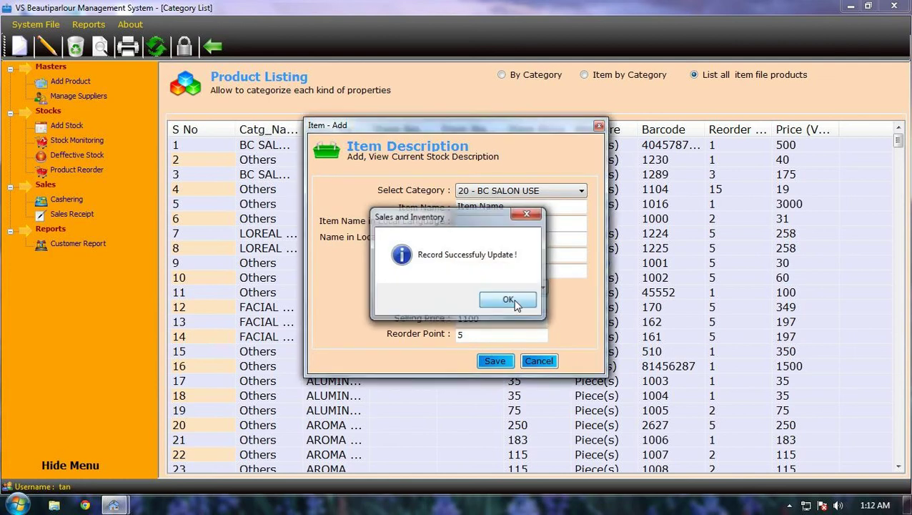
pyautogui.click(516, 302)
pyautogui.click(518, 301)
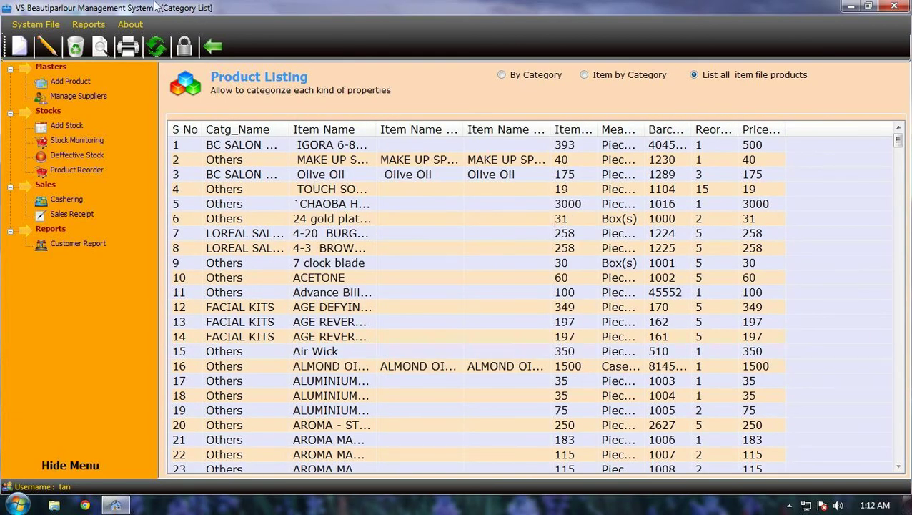
# Leave the product listing, and view the service listing and close it
pyautogui.click(214, 42)
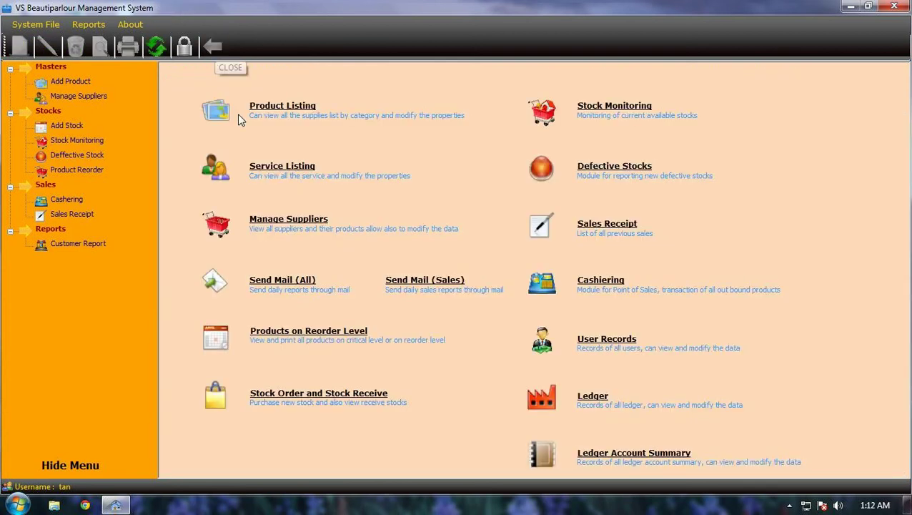
pyautogui.click(296, 173)
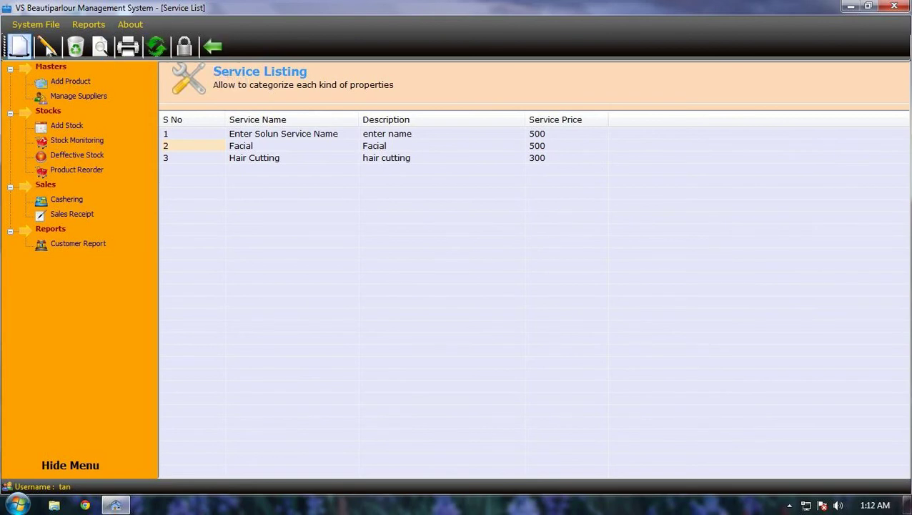
pyautogui.click(209, 45)
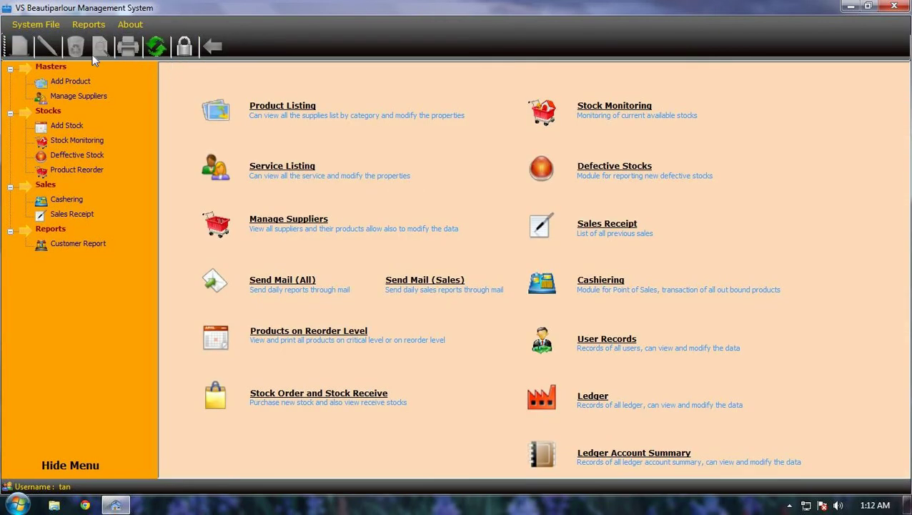
# Open the supplier management module and start a new supplier named "Supplier Name 2"
pyautogui.click(297, 224)
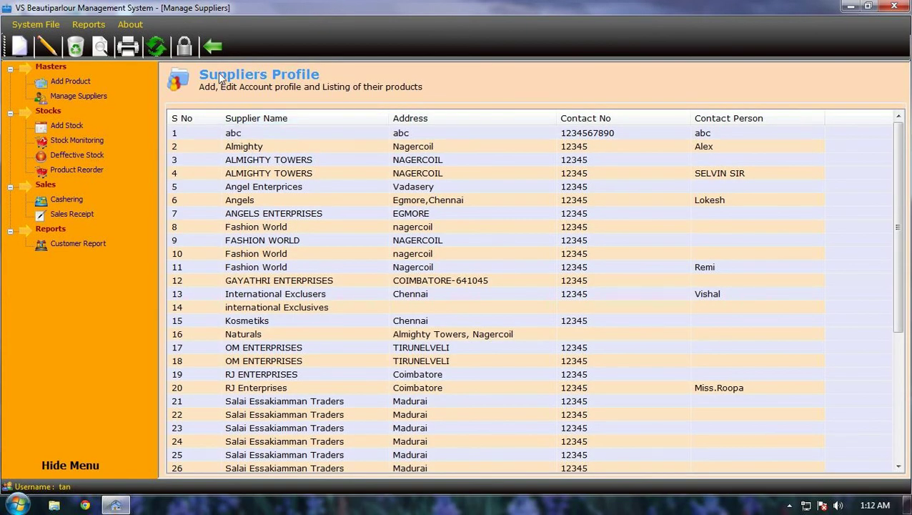
pyautogui.click(20, 52)
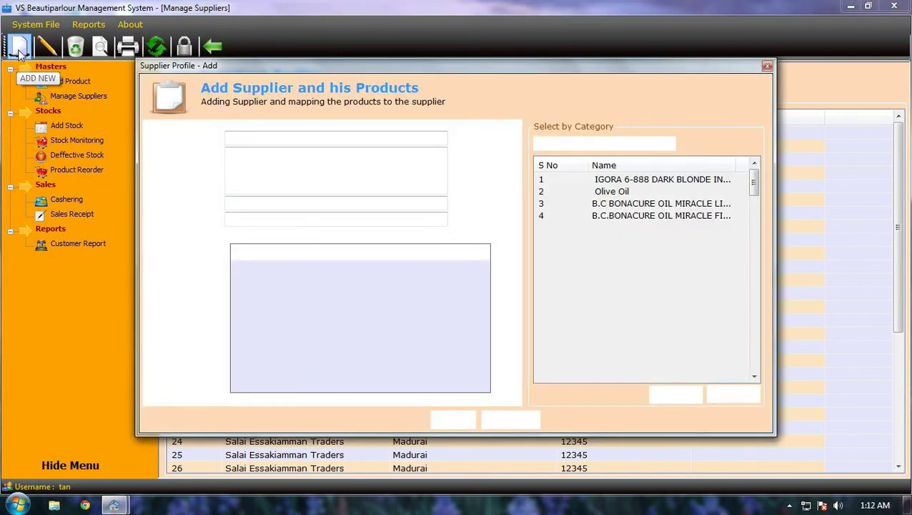
pyautogui.click(385, 139)
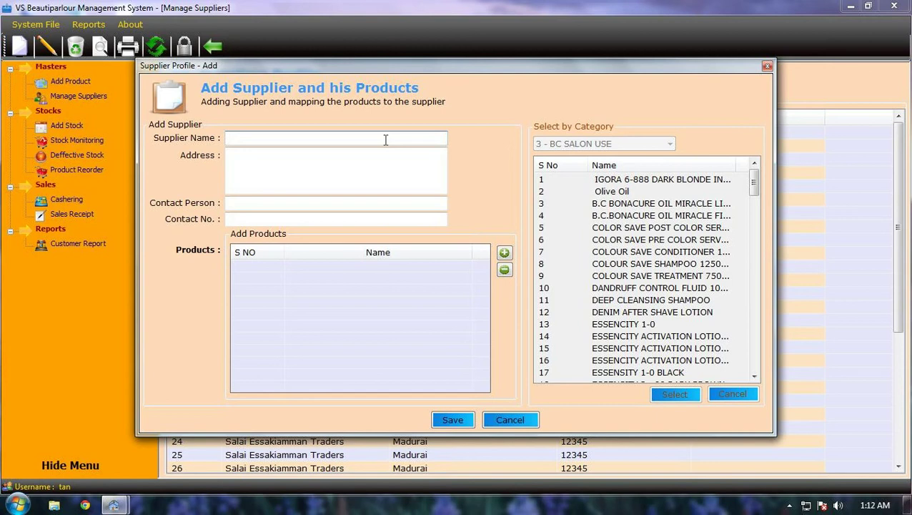
pyautogui.write('Supplier Name')
pyautogui.click(310, 156)
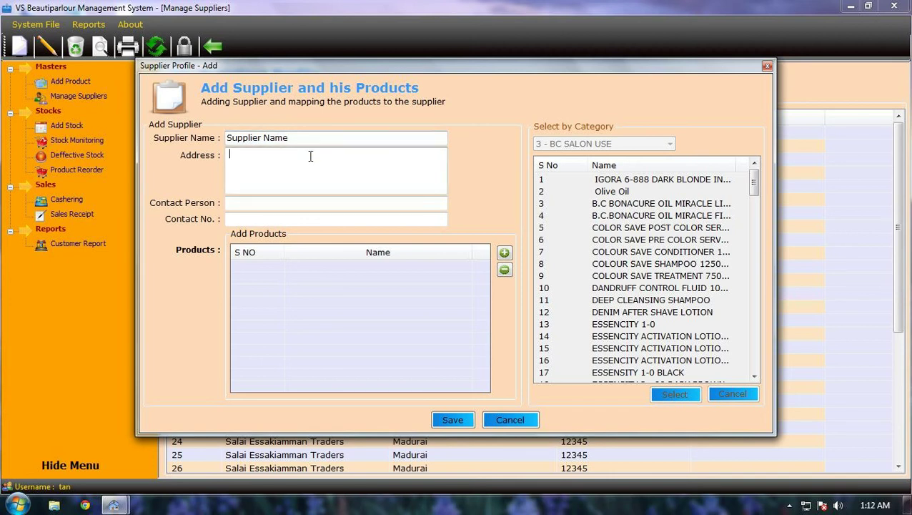
pyautogui.click(311, 136)
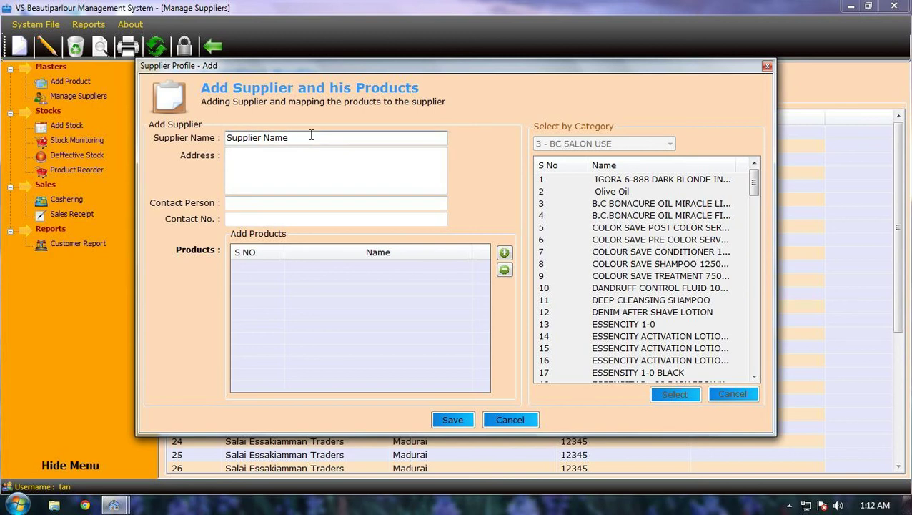
pyautogui.write('2')
# Enter "Address" as the new supplier's address
pyautogui.click(310, 151)
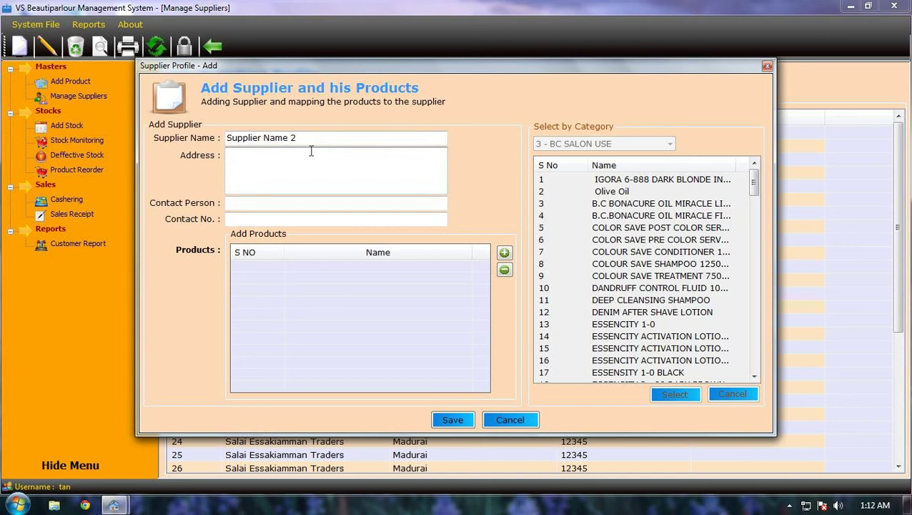
pyautogui.write('Addre')
pyautogui.write('sas')
pyautogui.press('BackSpace')
pyautogui.press('BackSpace')
pyautogui.write('s')
# Enter "Contact name" as the supplier's contact person and fill in the contact number
pyautogui.click(295, 203)
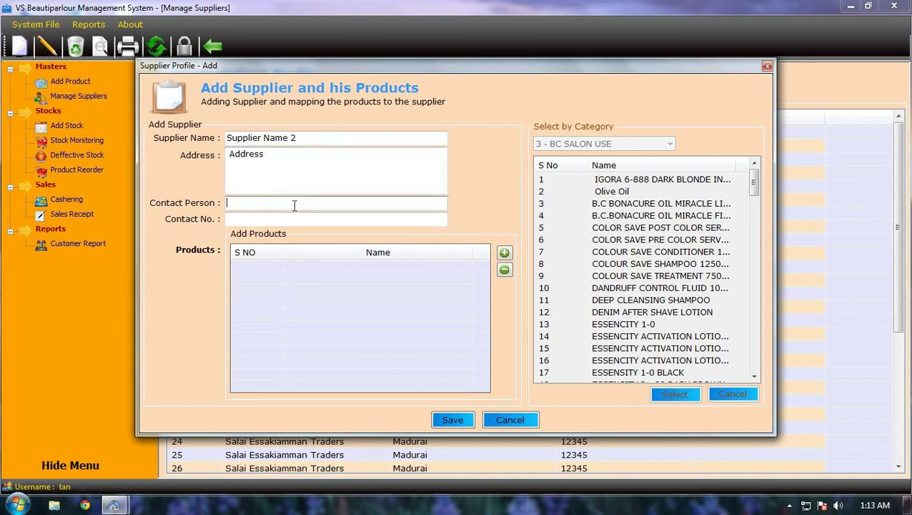
pyautogui.write('Cony')
pyautogui.press('BackSpace')
pyautogui.write('tact na')
pyautogui.write('me')
pyautogui.click(301, 218)
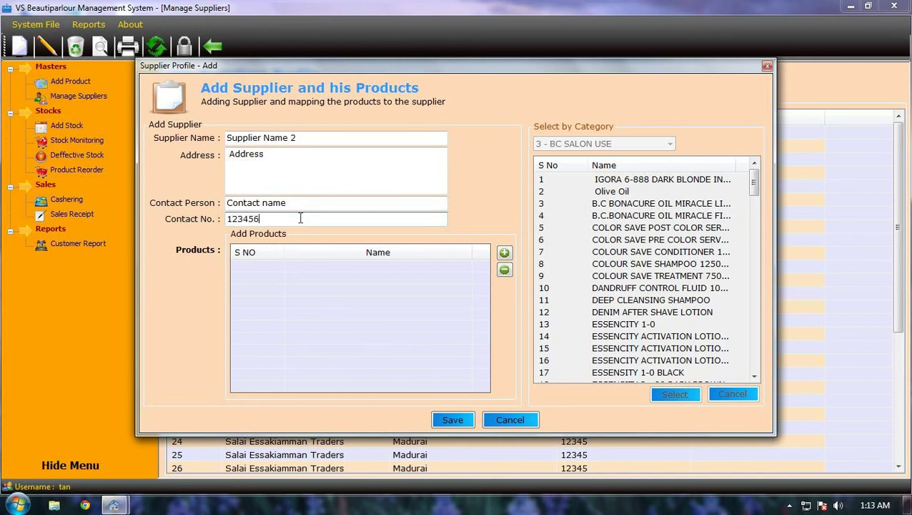
pyautogui.write('1234567809')
# Add the product "Item Name" from the category 20 - BC SALON USE to the supplier's products
pyautogui.click(505, 255)
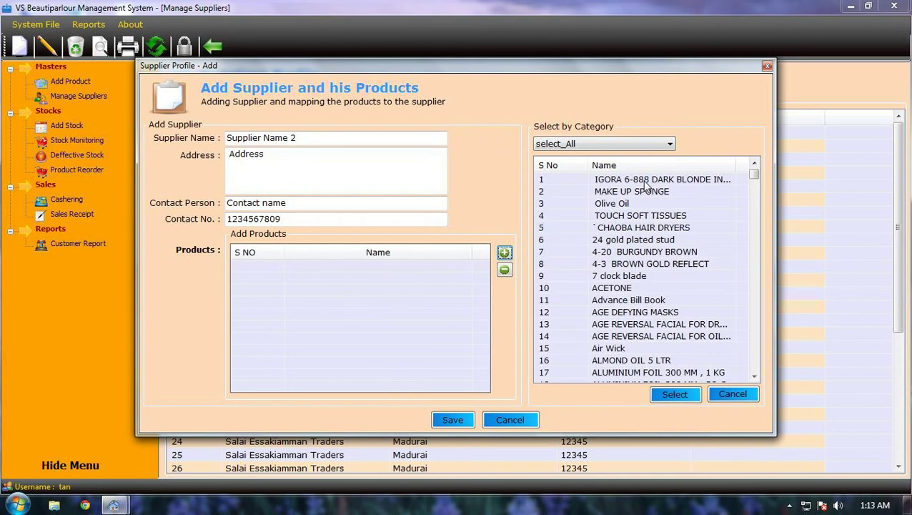
pyautogui.click(670, 145)
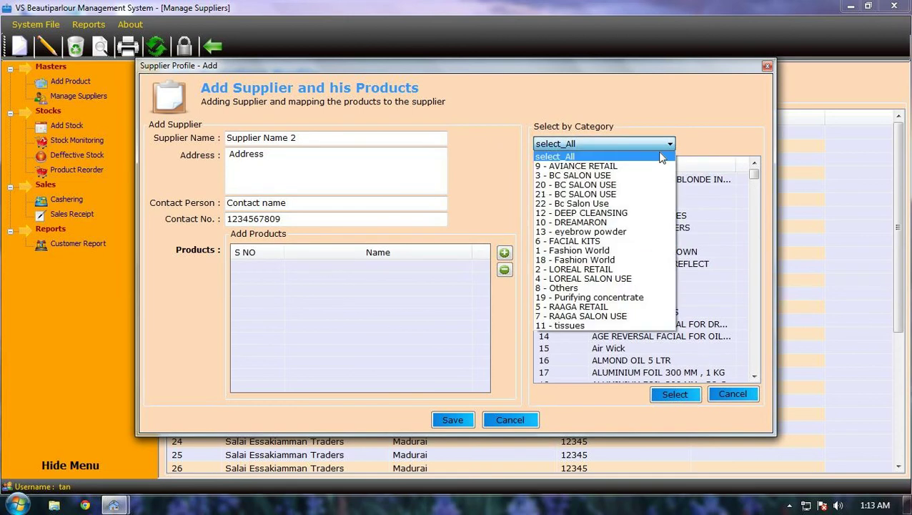
pyautogui.click(629, 194)
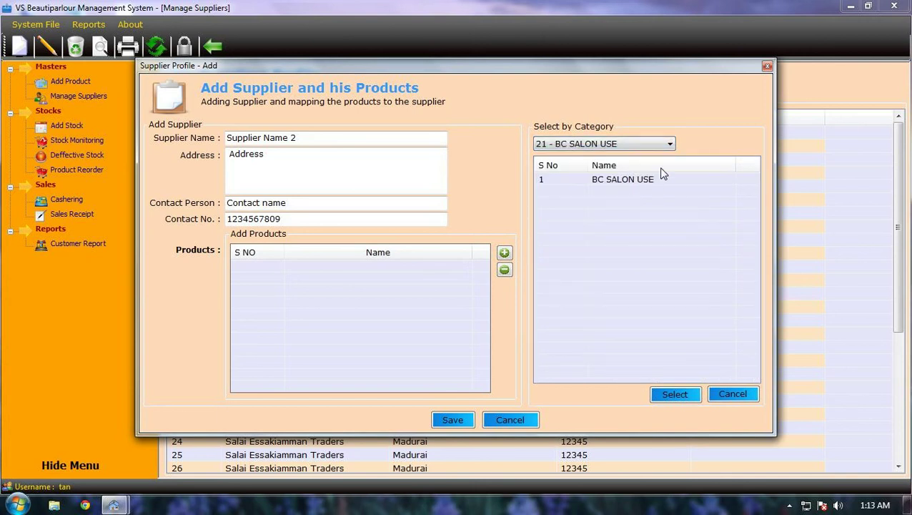
pyautogui.click(670, 143)
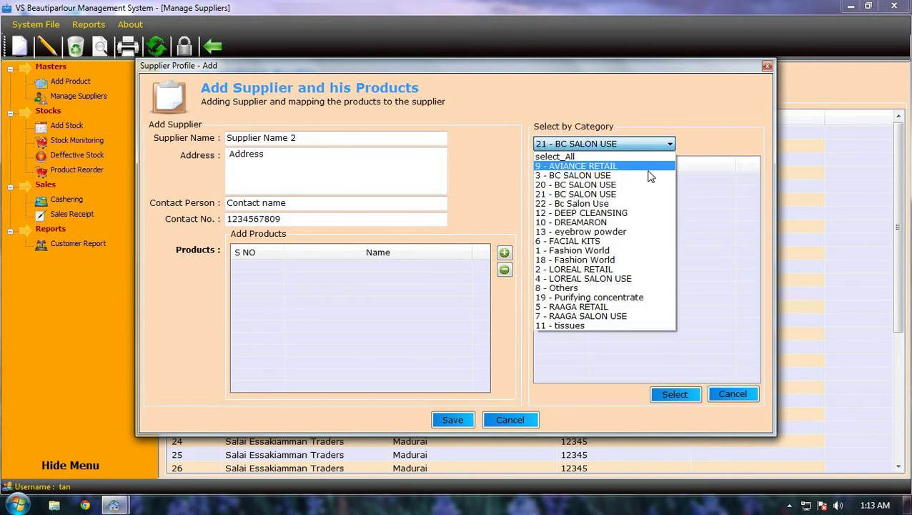
pyautogui.click(641, 185)
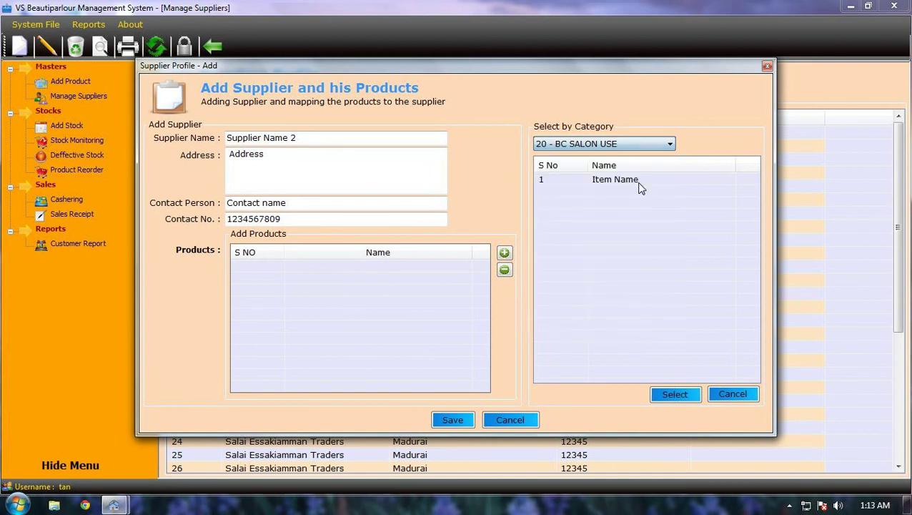
pyautogui.click(641, 185)
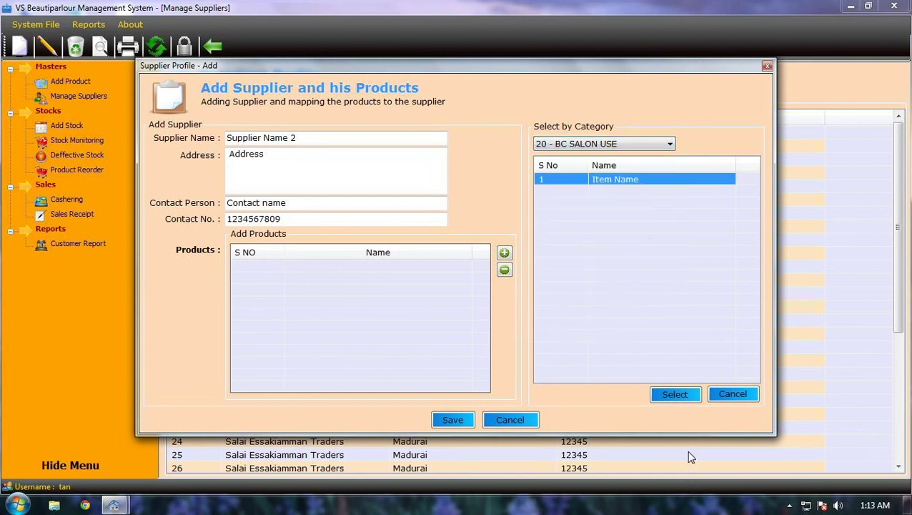
pyautogui.click(677, 398)
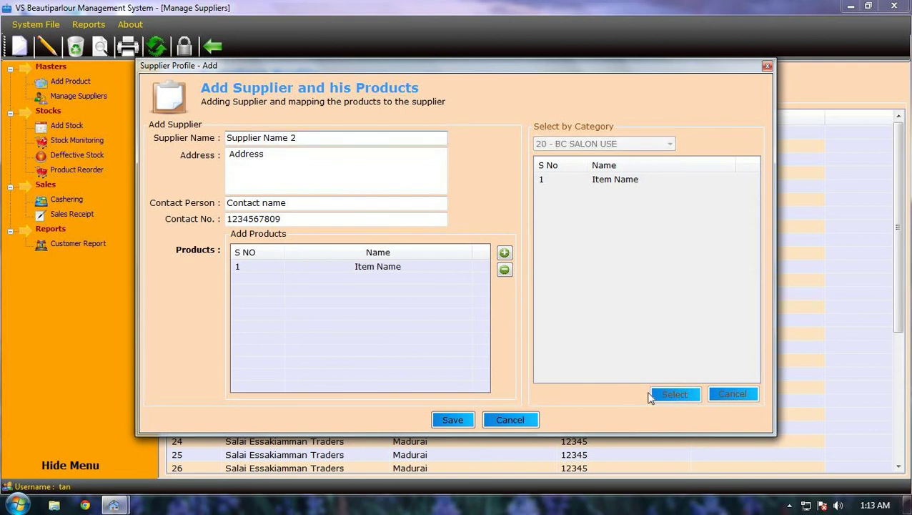
# Save the new supplier and leave the suppliers listing
pyautogui.click(458, 424)
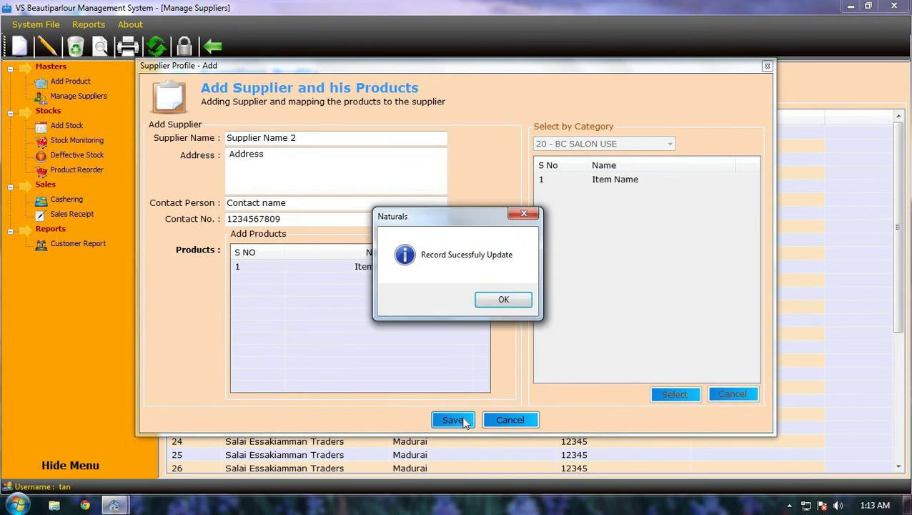
pyautogui.click(502, 306)
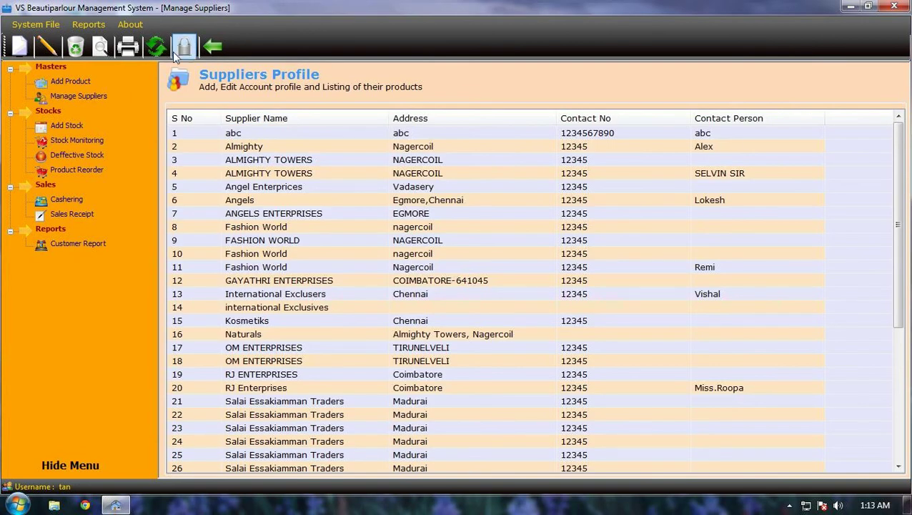
pyautogui.click(209, 48)
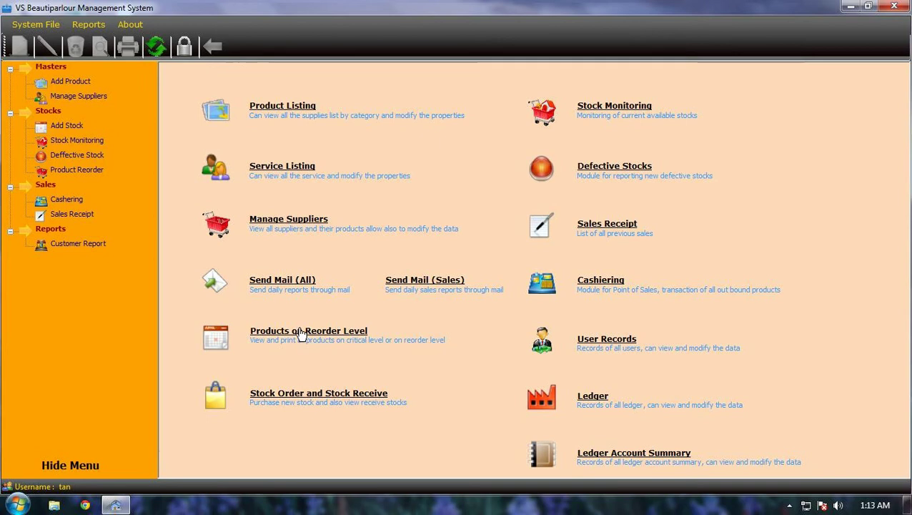
# Open the stock order module and start a new purchase order for the supplier Supplier Name 2 - 45
pyautogui.click(303, 401)
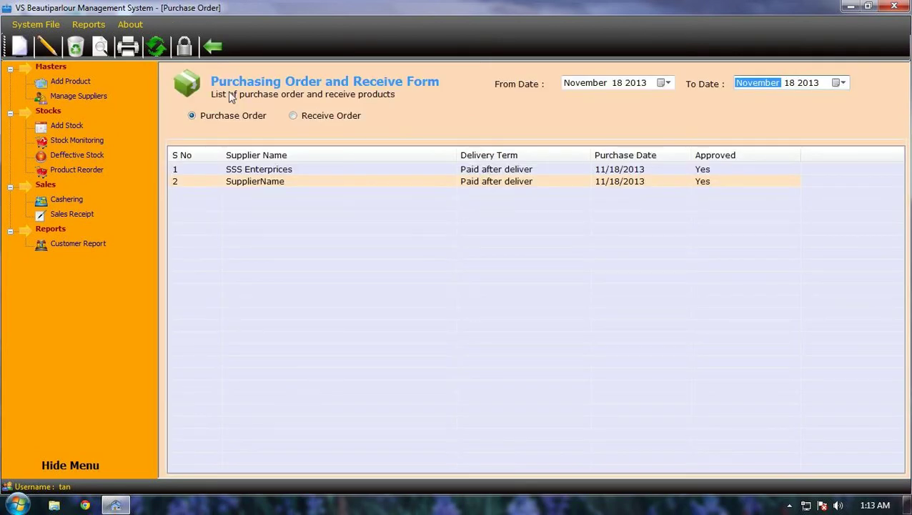
pyautogui.click(33, 56)
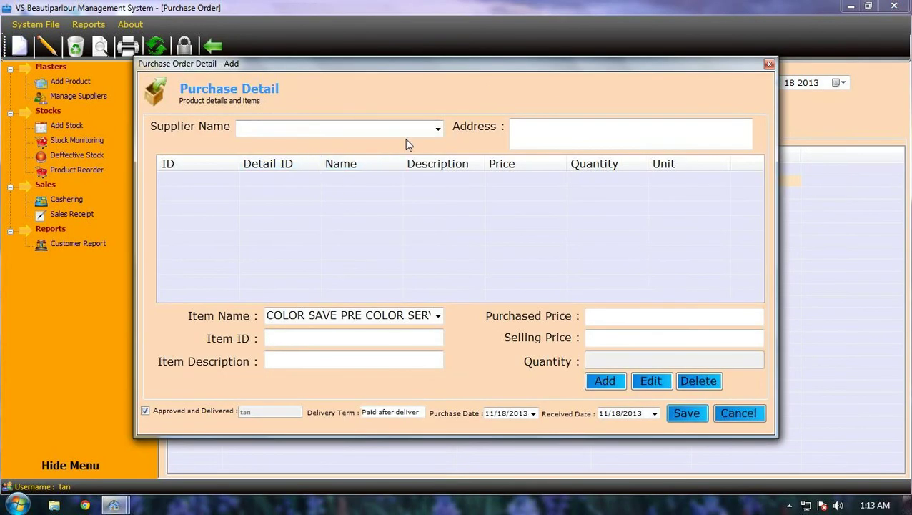
pyautogui.click(405, 129)
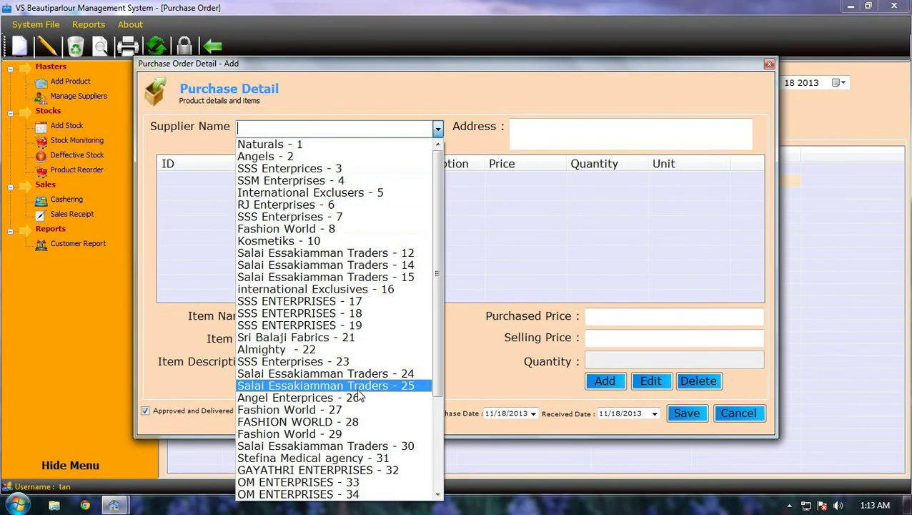
pyautogui.scroll(-2, 360, 395)
pyautogui.scroll(-3, 361, 395)
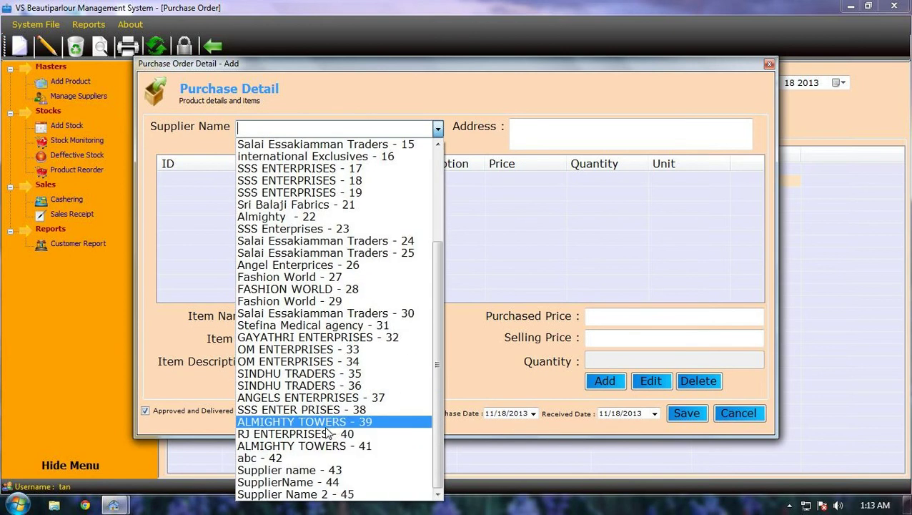
pyautogui.click(317, 494)
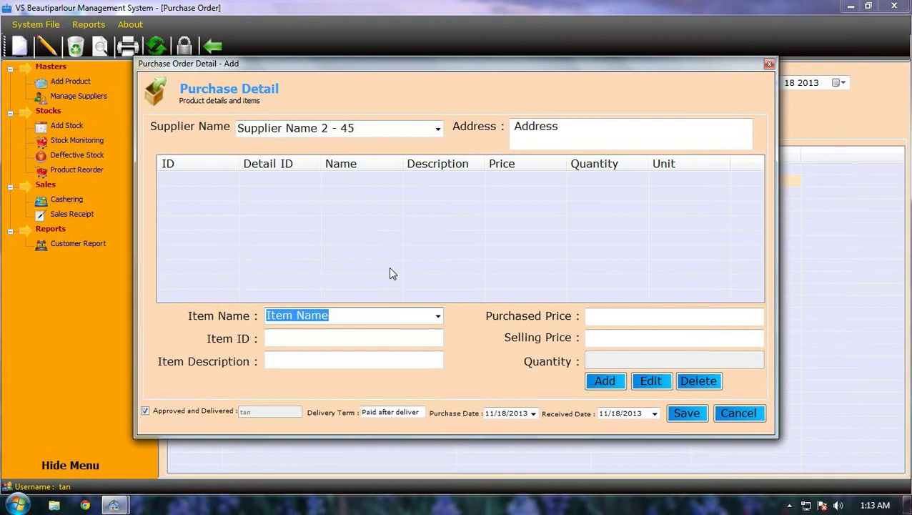
# Add 50 pieces of "Item Name" to the purchase order, save it and leave the purchase order list
pyautogui.press('Return')
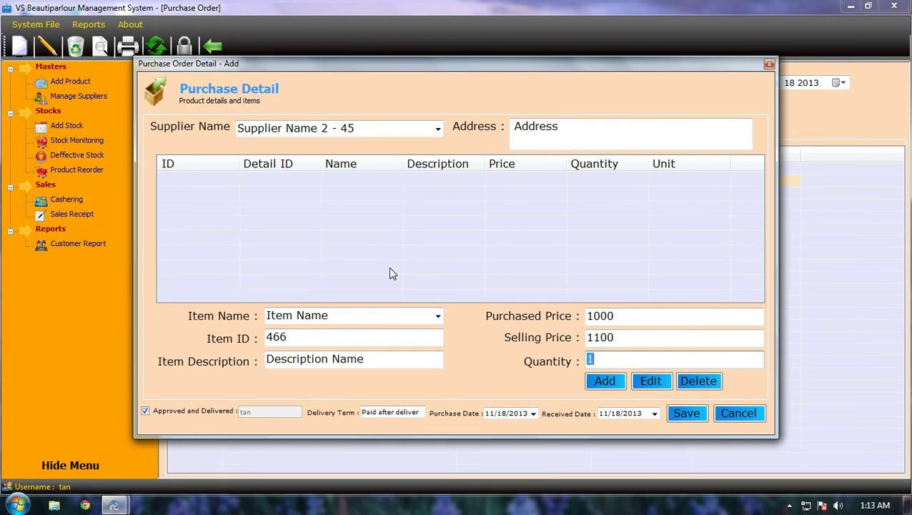
pyautogui.write('50')
pyautogui.click(607, 382)
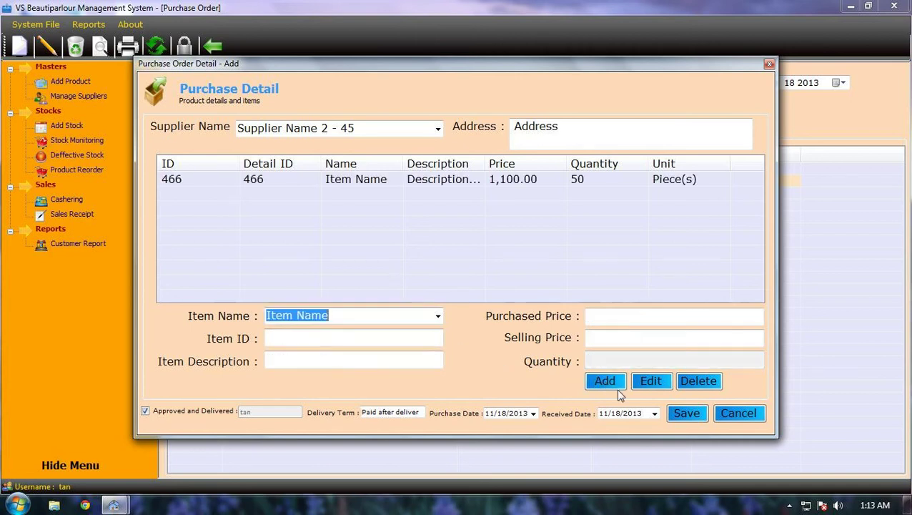
pyautogui.click(688, 415)
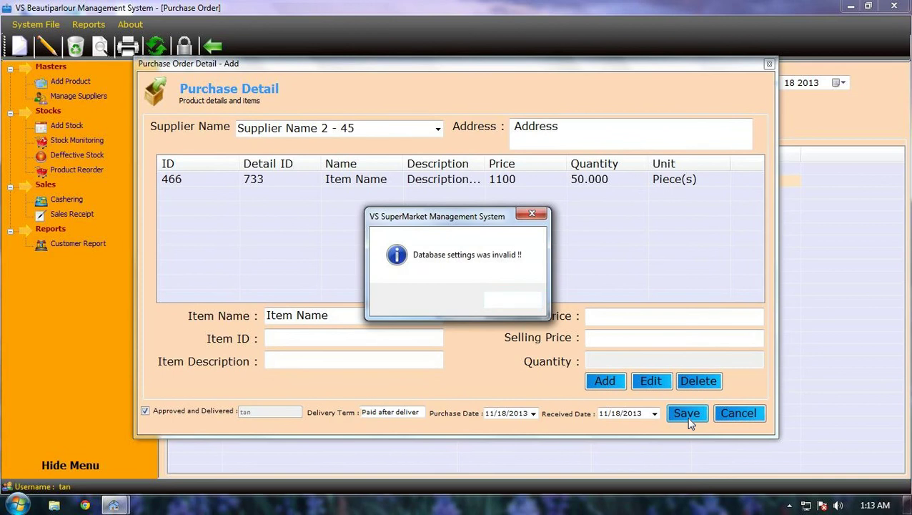
pyautogui.click(516, 302)
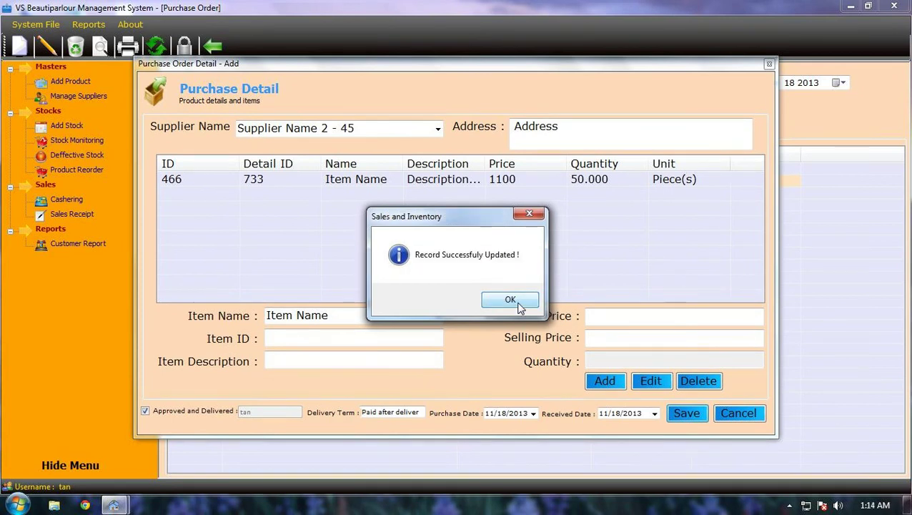
pyautogui.click(514, 301)
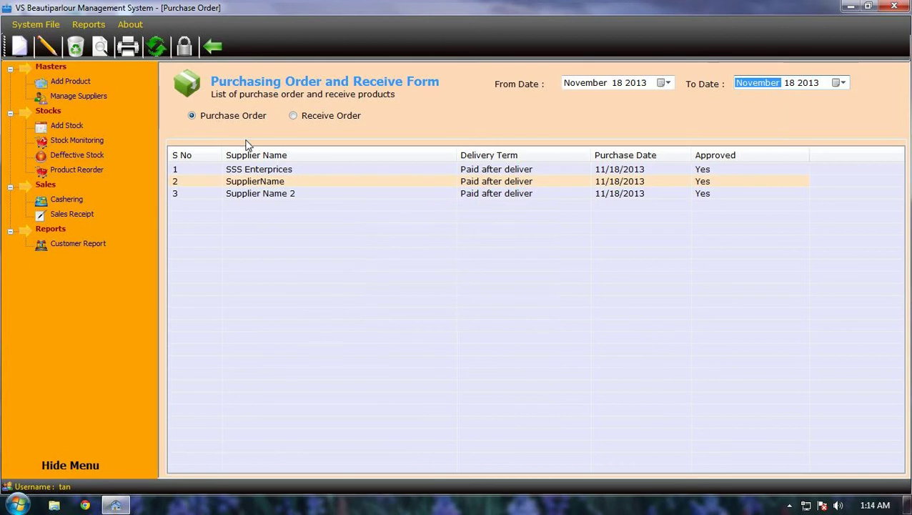
pyautogui.click(214, 55)
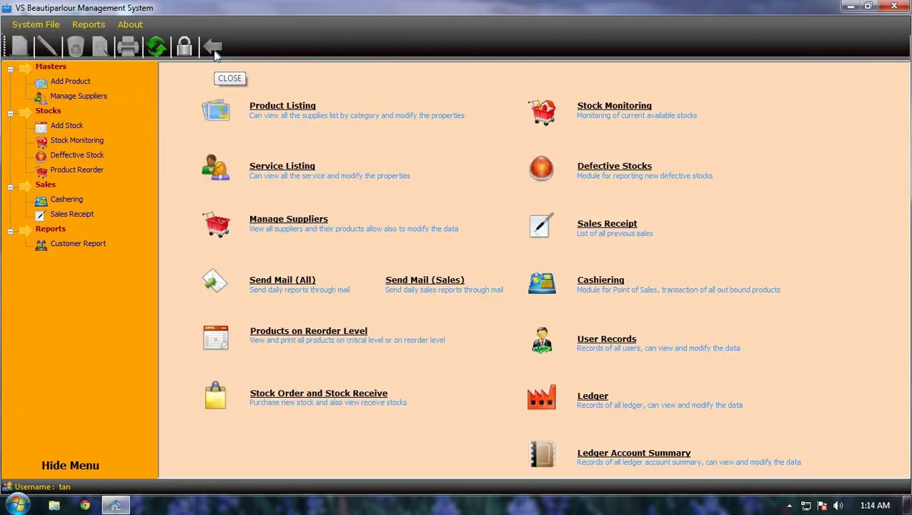
# Search the stock monitoring list for "item" and close the list
pyautogui.click(612, 113)
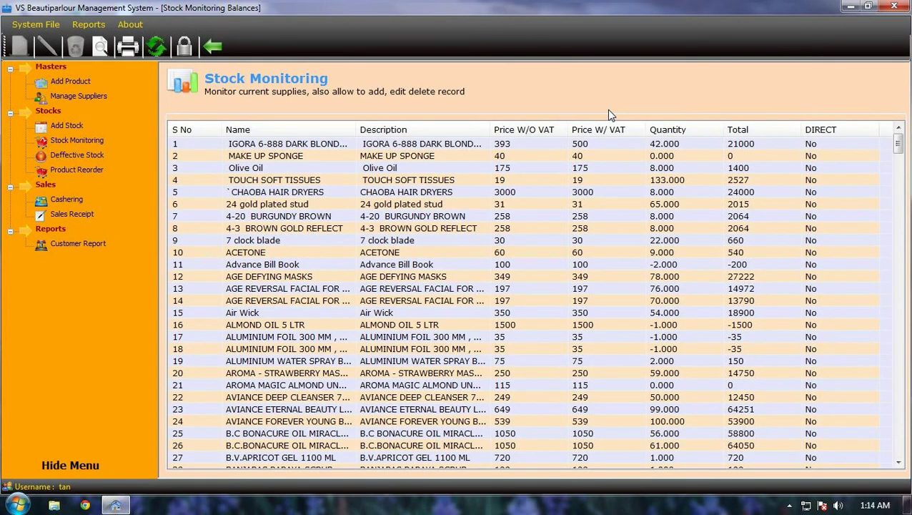
pyautogui.click(102, 51)
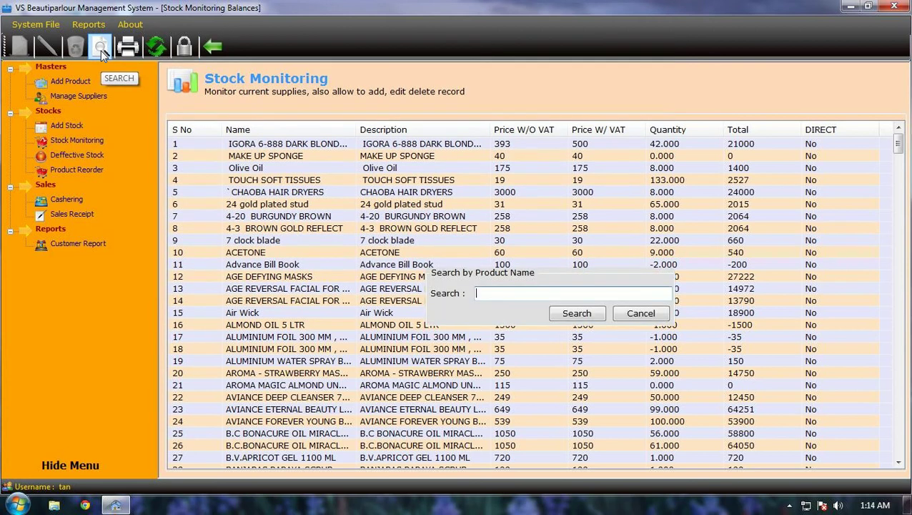
pyautogui.write('item')
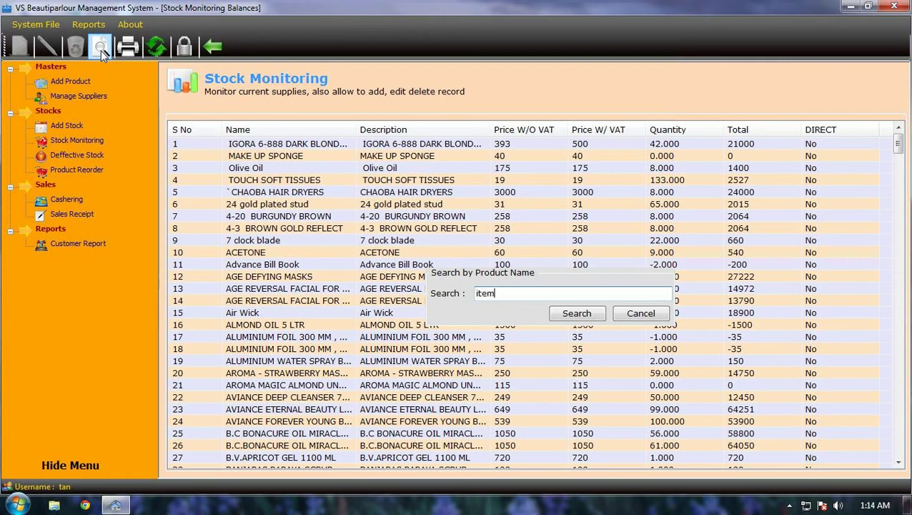
pyautogui.press('Return')
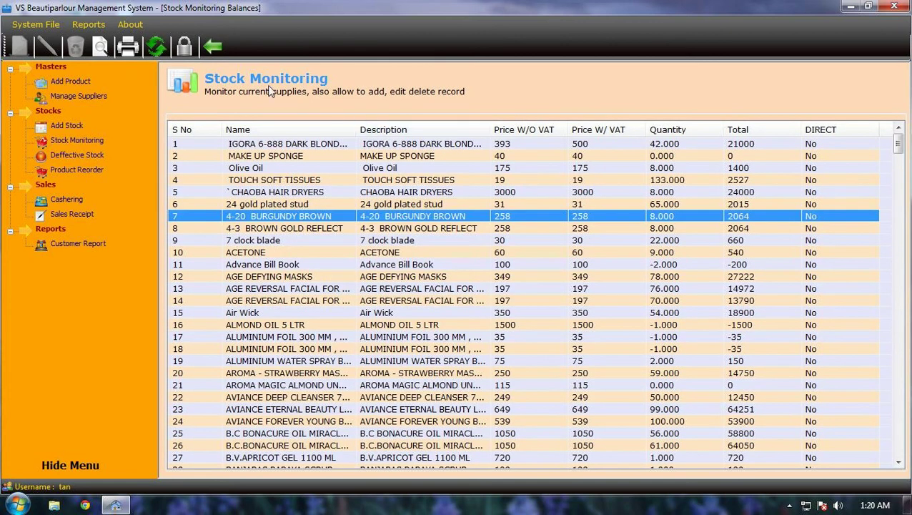
pyautogui.click(213, 48)
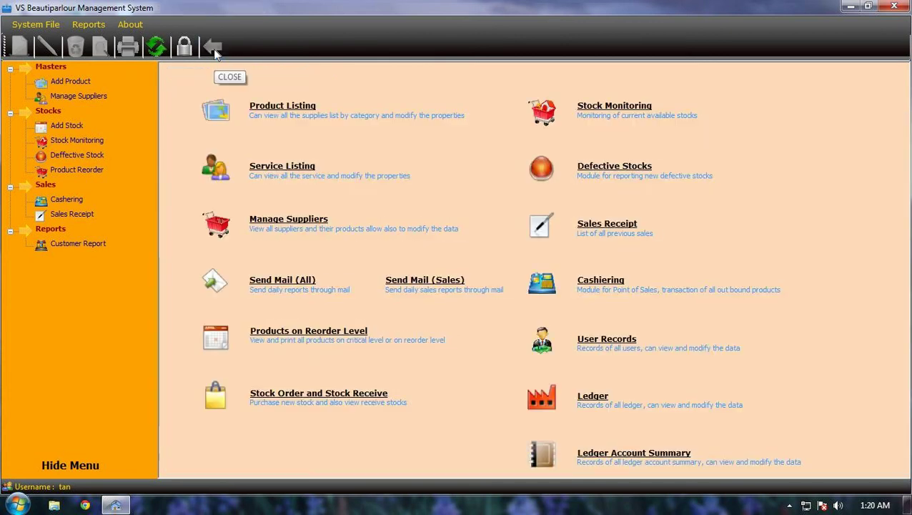
# Open the defective stocks module and try to start a new defective record for the SupplierName purchase order
pyautogui.click(614, 173)
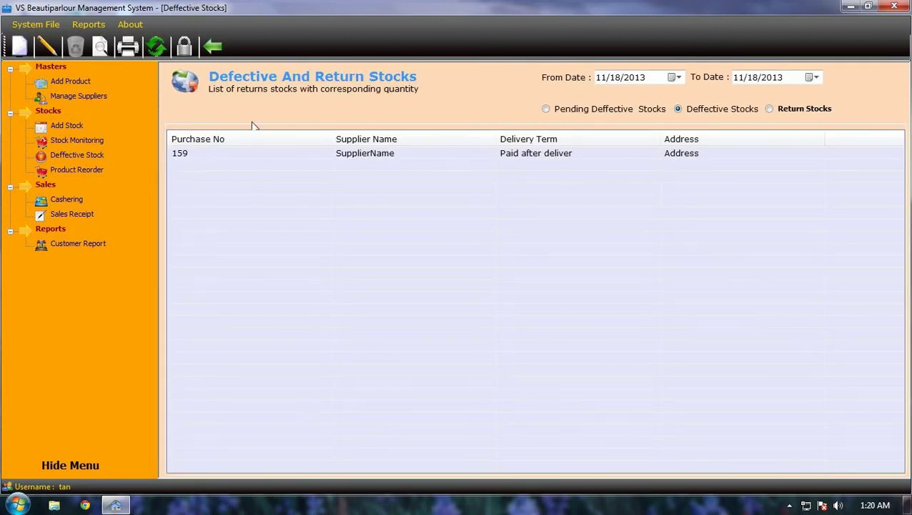
pyautogui.click(23, 45)
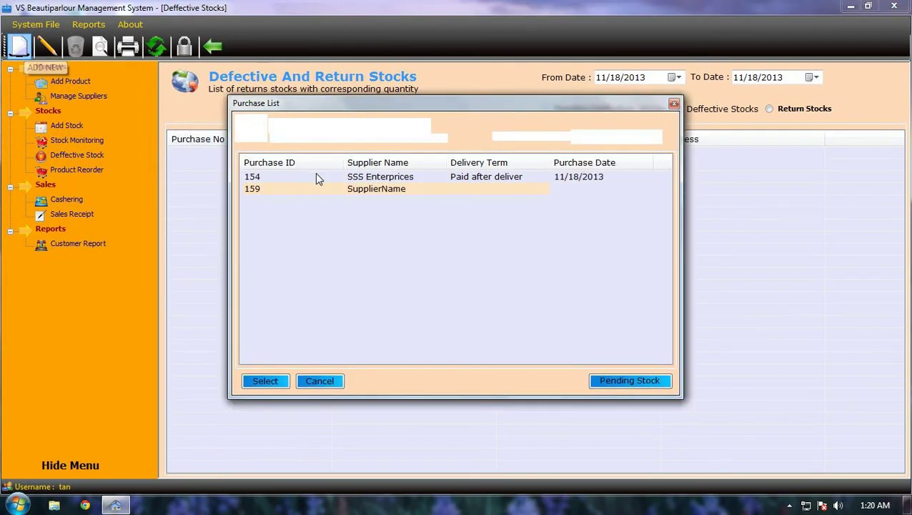
pyautogui.click(385, 190)
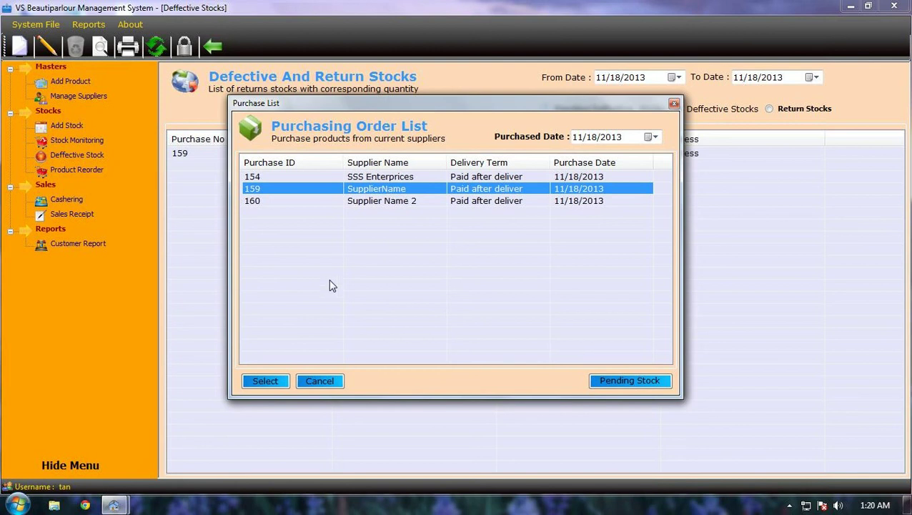
pyautogui.click(285, 380)
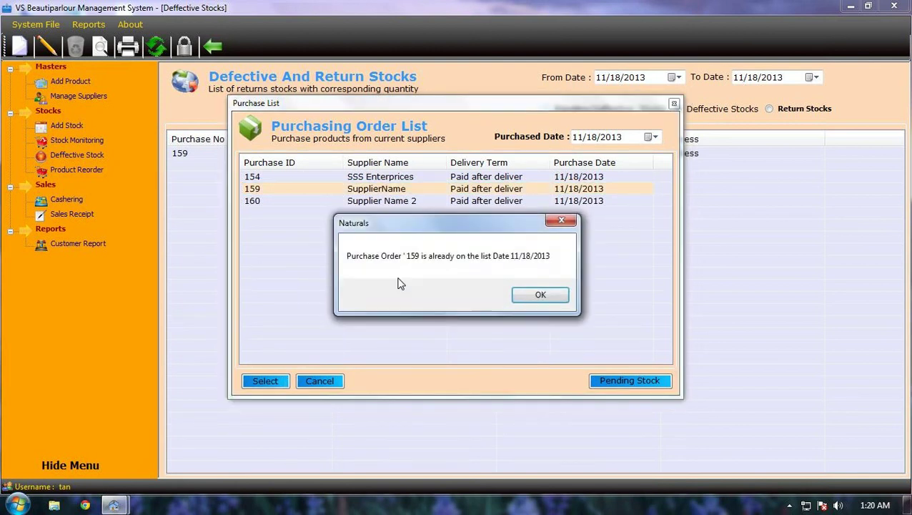
pyautogui.click(533, 297)
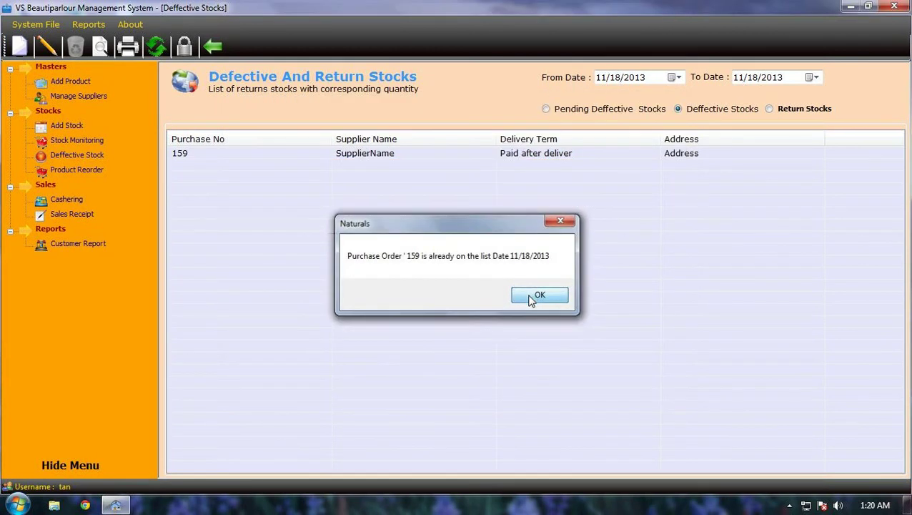
pyautogui.click(534, 297)
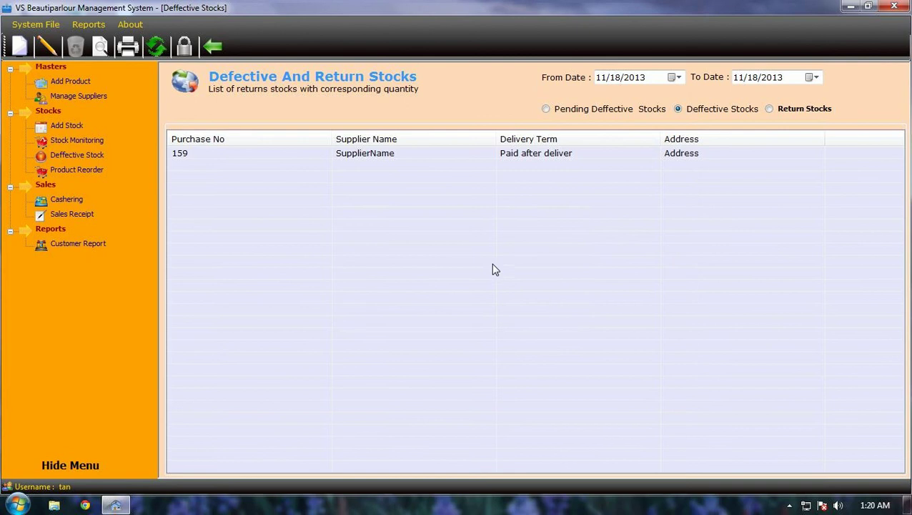
pyautogui.click(392, 158)
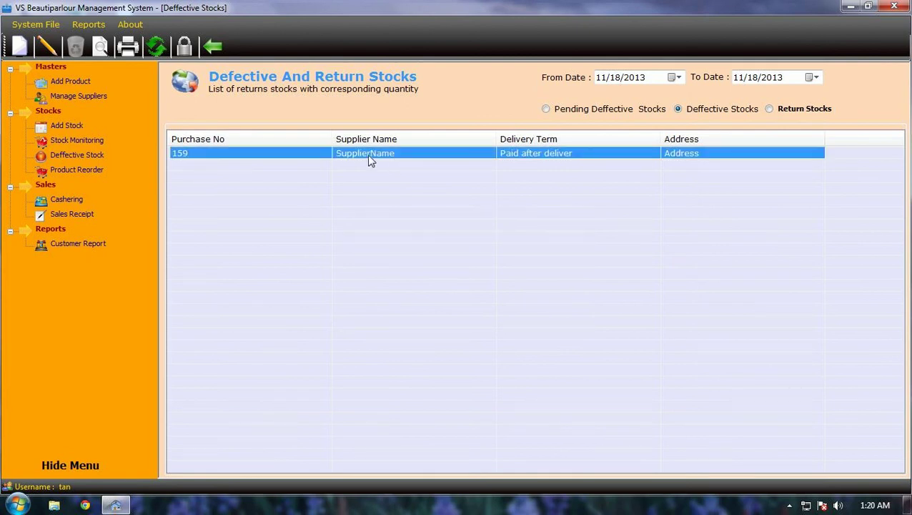
pyautogui.click(19, 47)
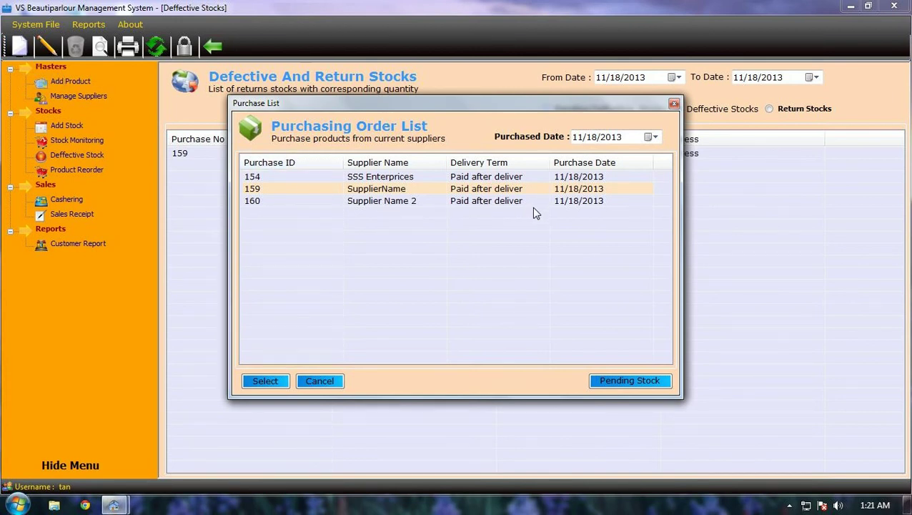
pyautogui.press('Return')
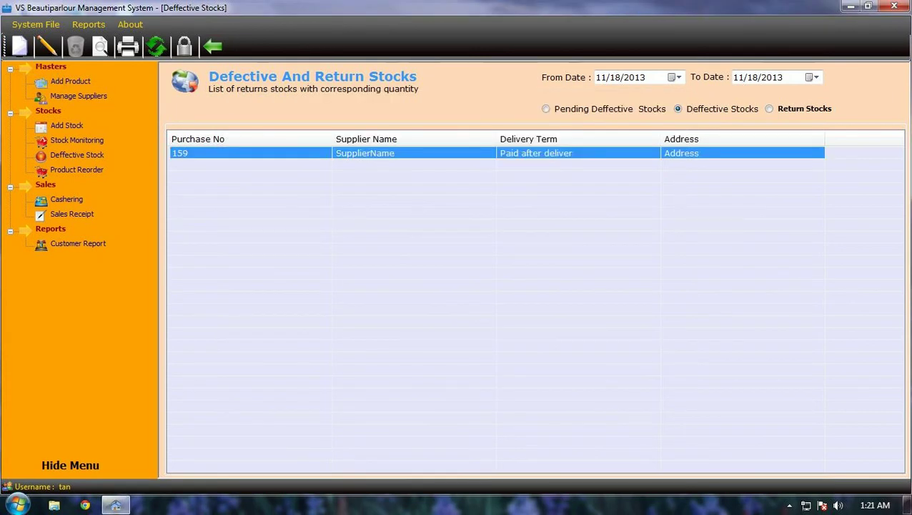
# Start a new defective stock record from the SSS Enterprices purchase order
pyautogui.click(19, 46)
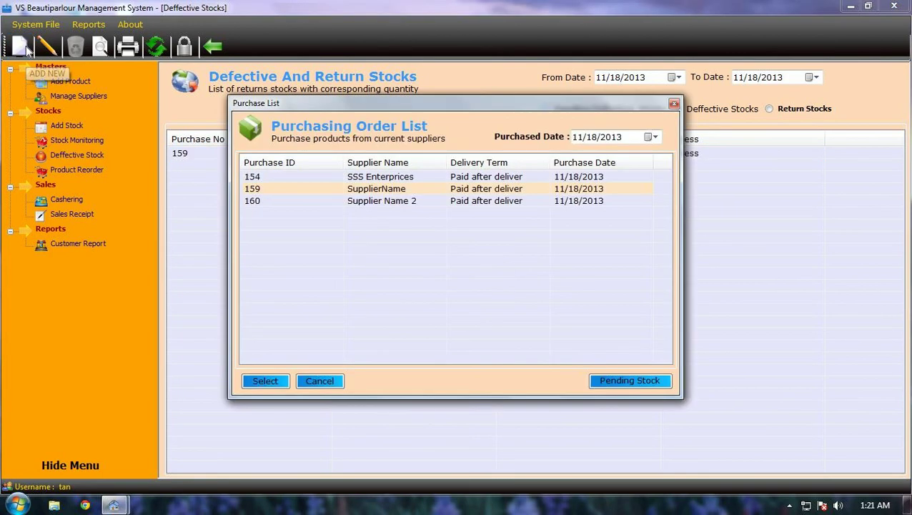
pyautogui.click(361, 178)
pyautogui.click(266, 381)
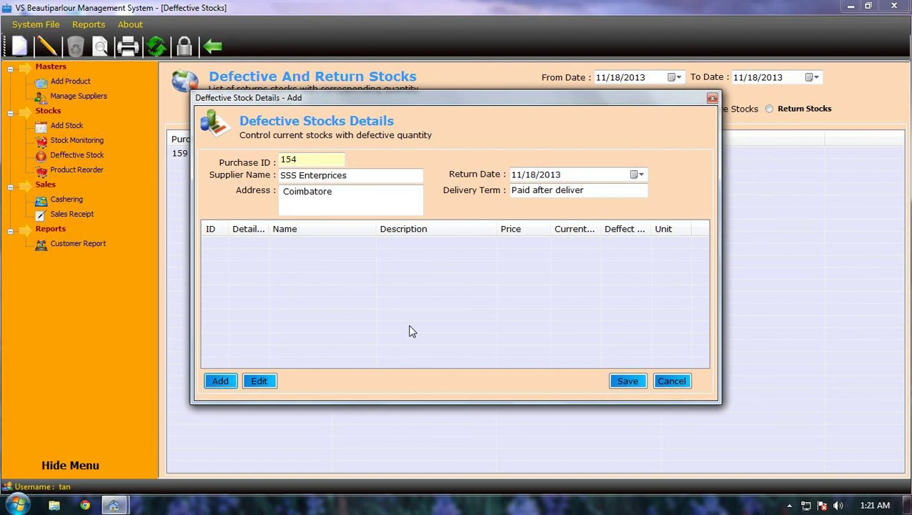
# Add IGORA 6-888 DARK BLONDE INTENSIVE RED EXRRA with a defective quantity of 5 and save the defective stock record
pyautogui.click(219, 381)
pyautogui.click(404, 183)
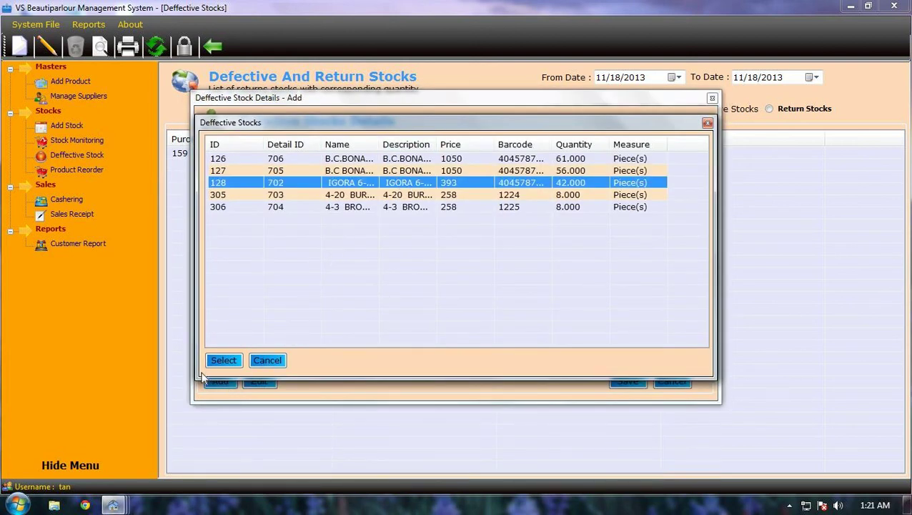
pyautogui.click(228, 362)
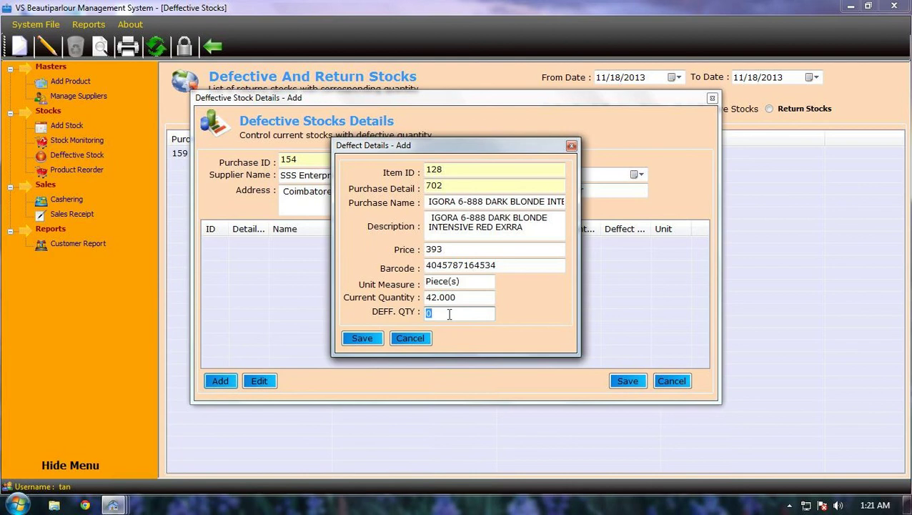
pyautogui.write('5')
pyautogui.click(358, 340)
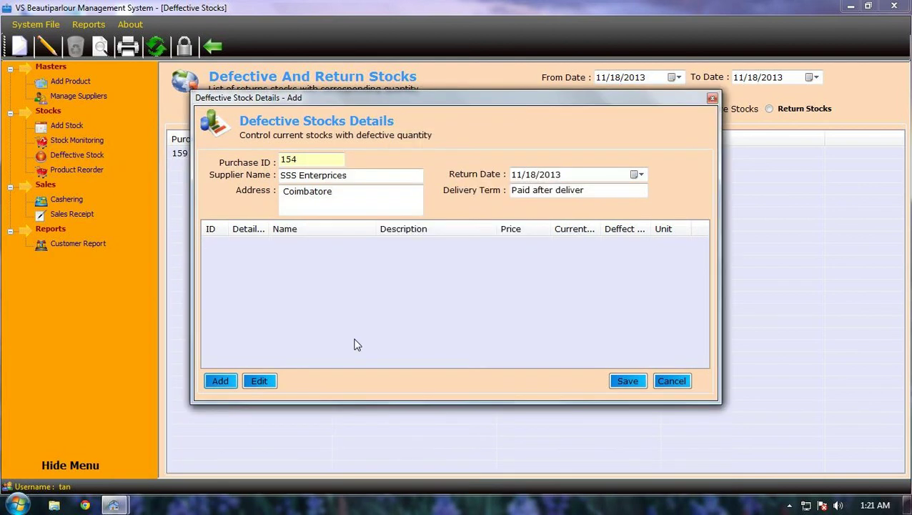
pyautogui.click(639, 384)
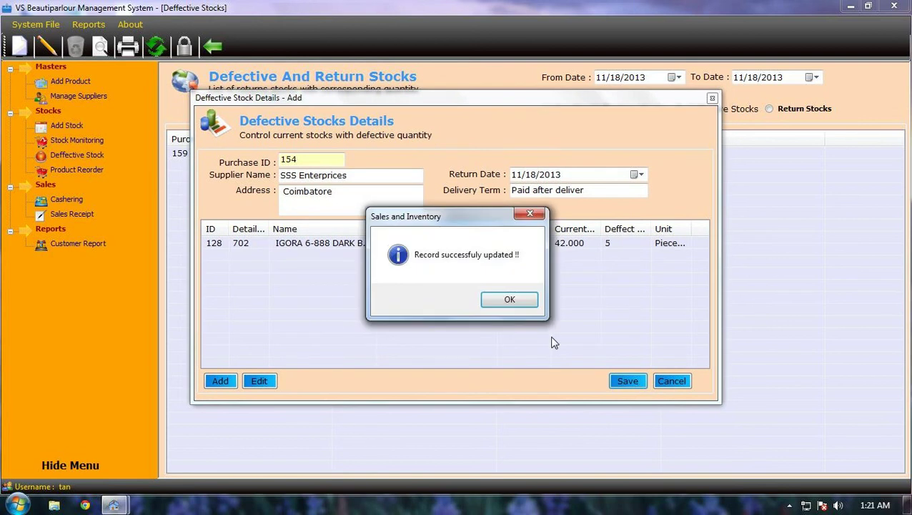
pyautogui.click(526, 303)
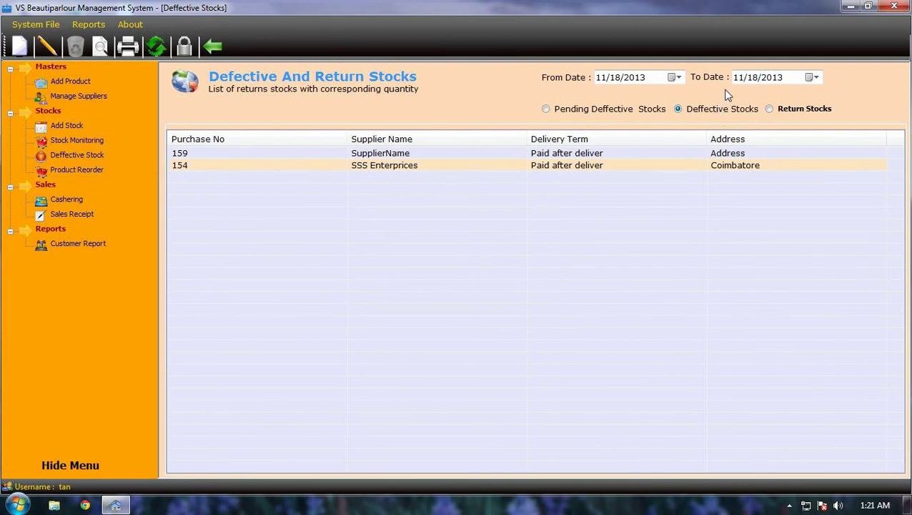
# Switch the list to return stocks and start a new return record for the pending SSS Enterprices purchase
pyautogui.click(790, 113)
pyautogui.click(22, 49)
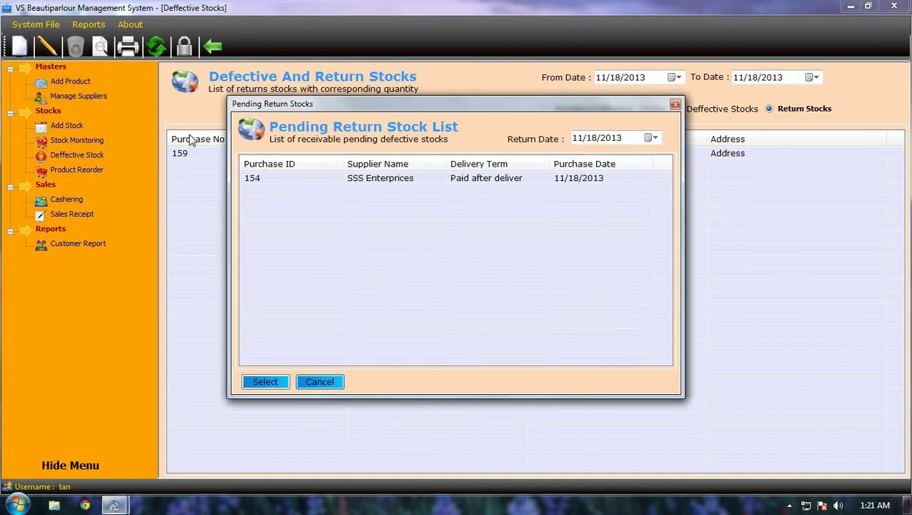
pyautogui.click(363, 178)
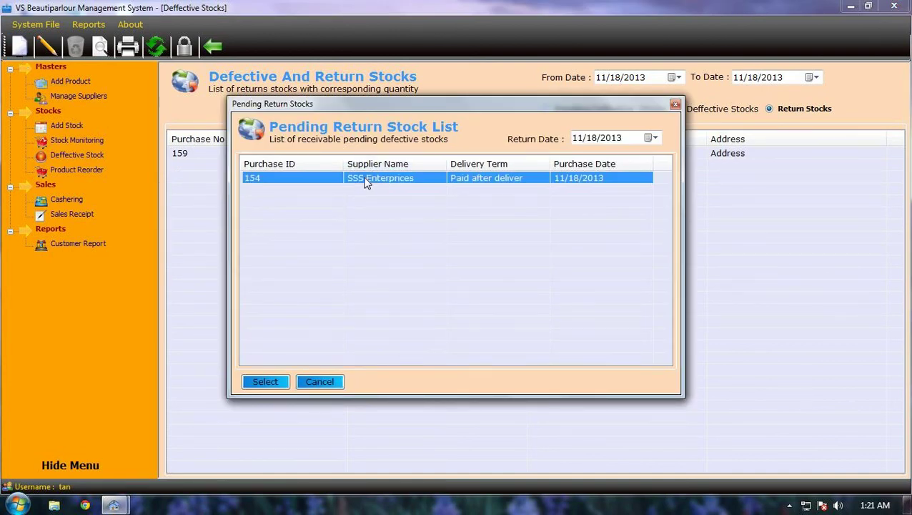
pyautogui.click(274, 384)
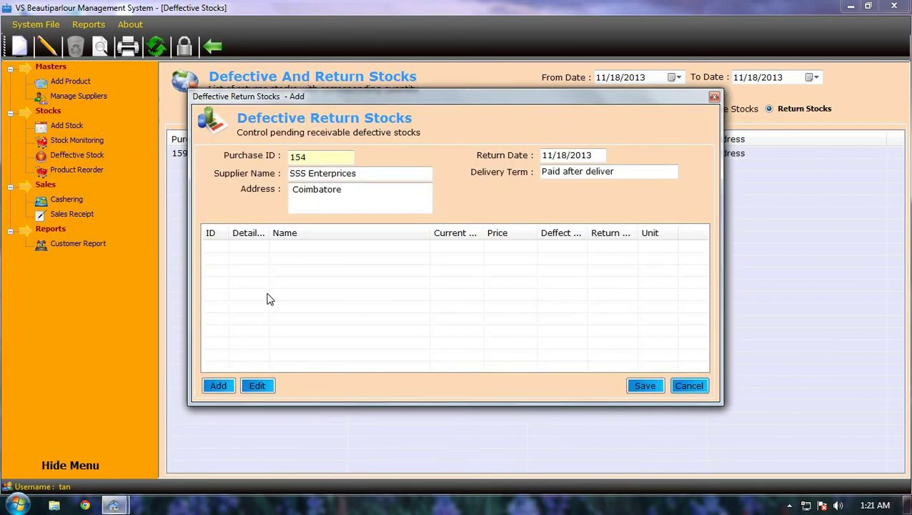
# Add the defective IGORA 6-888 item to the return record with a return quantity of 4
pyautogui.click(220, 385)
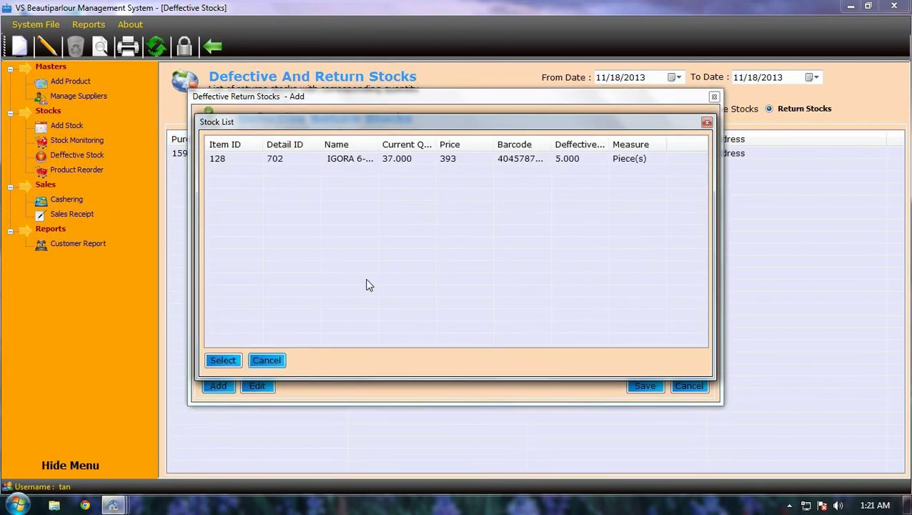
pyautogui.click(351, 161)
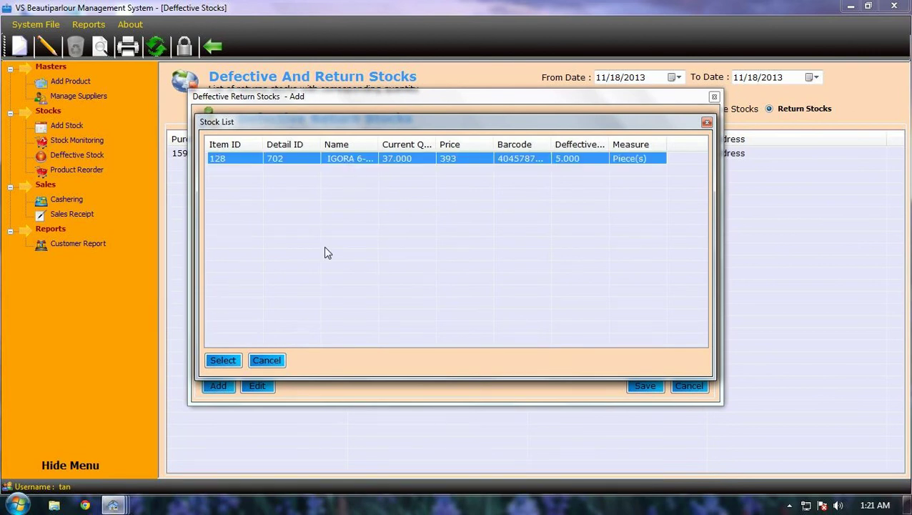
pyautogui.click(239, 361)
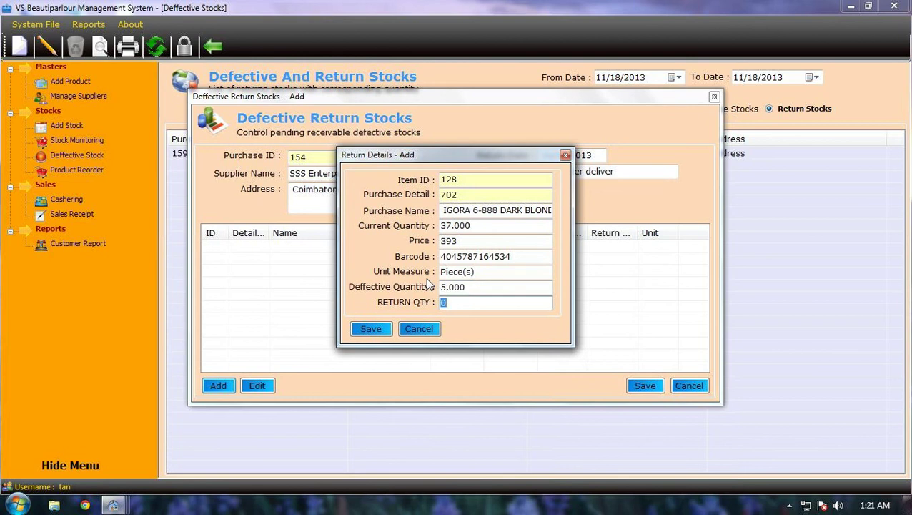
pyautogui.write('4')
pyautogui.click(387, 329)
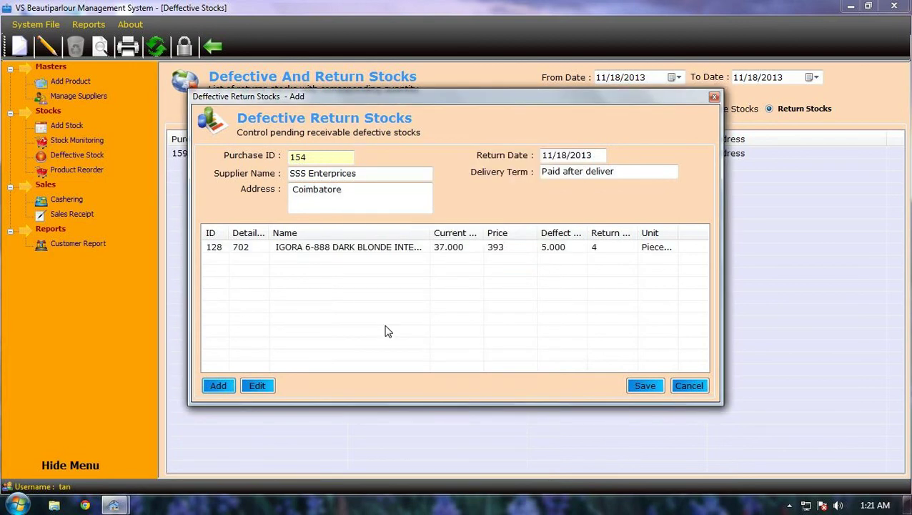
# Save the return record, select the SSS Enterprices entry and leave the defective and return stocks list
pyautogui.click(643, 385)
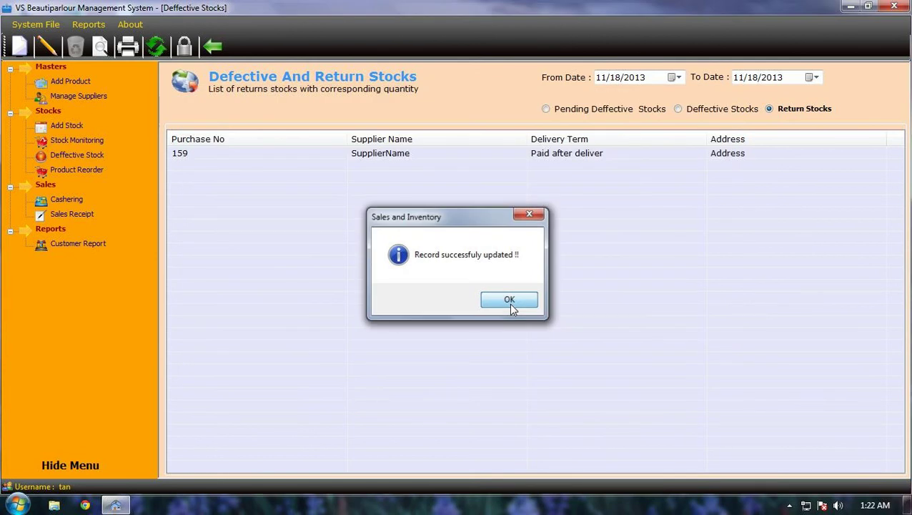
pyautogui.click(511, 301)
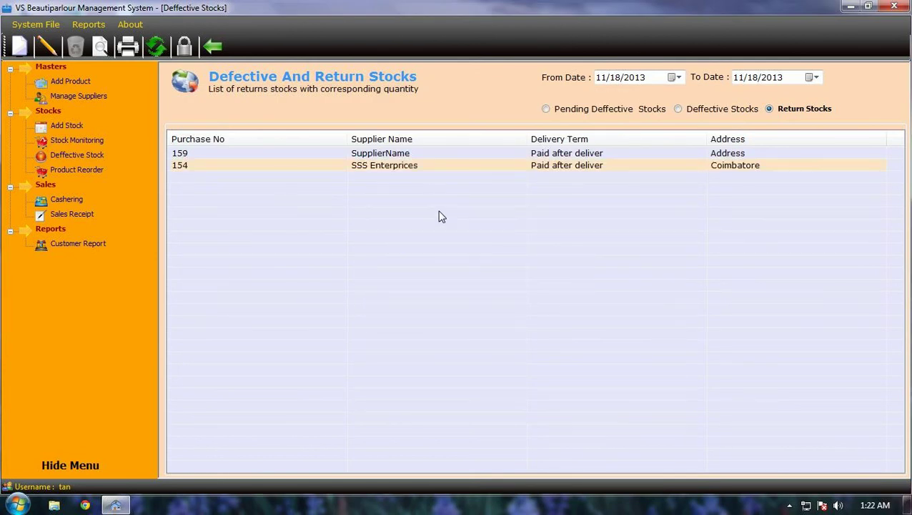
pyautogui.click(417, 168)
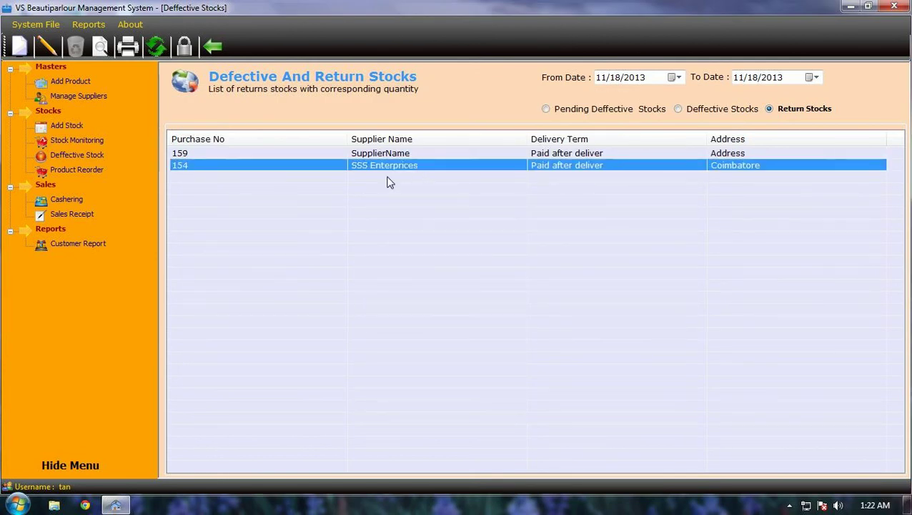
pyautogui.click(214, 46)
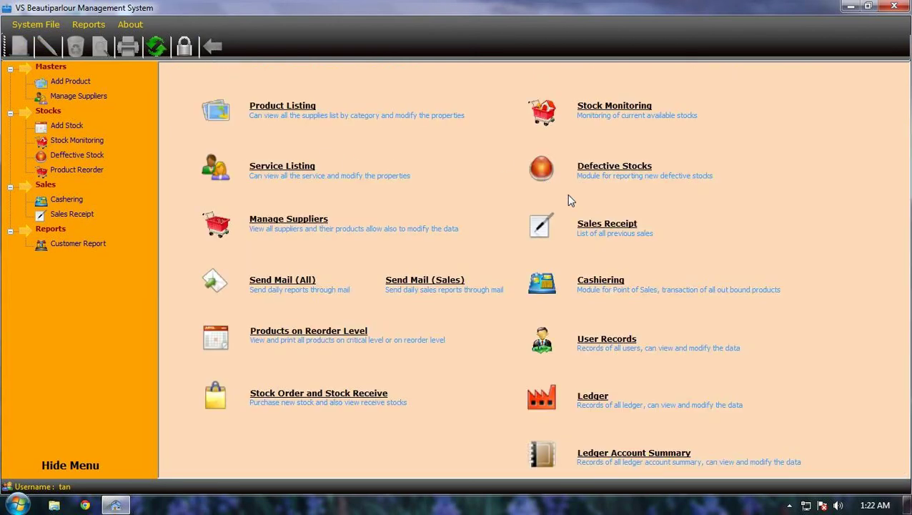
# Open the cashiering module and add 1 piece of IGORA 6-888 DARK BLONDE INTENSIVE RED EXRRA to the sale
pyautogui.click(604, 281)
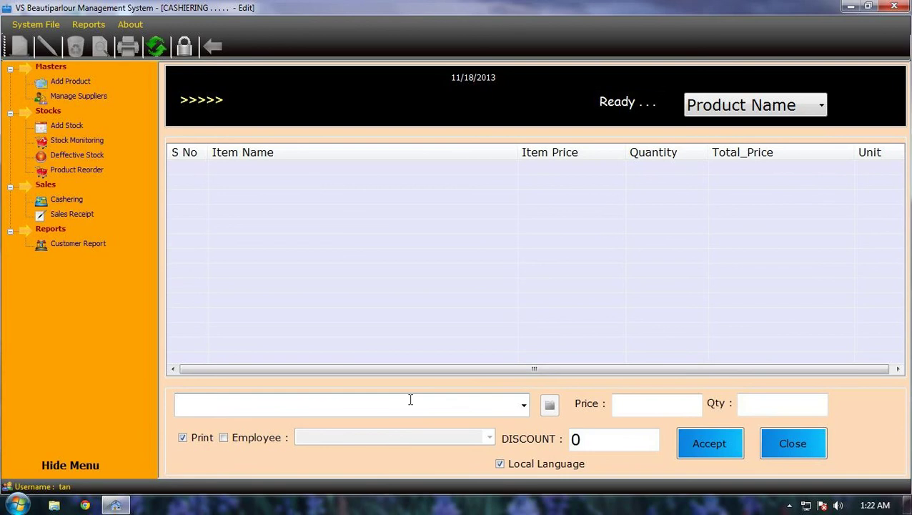
pyautogui.press('Down')
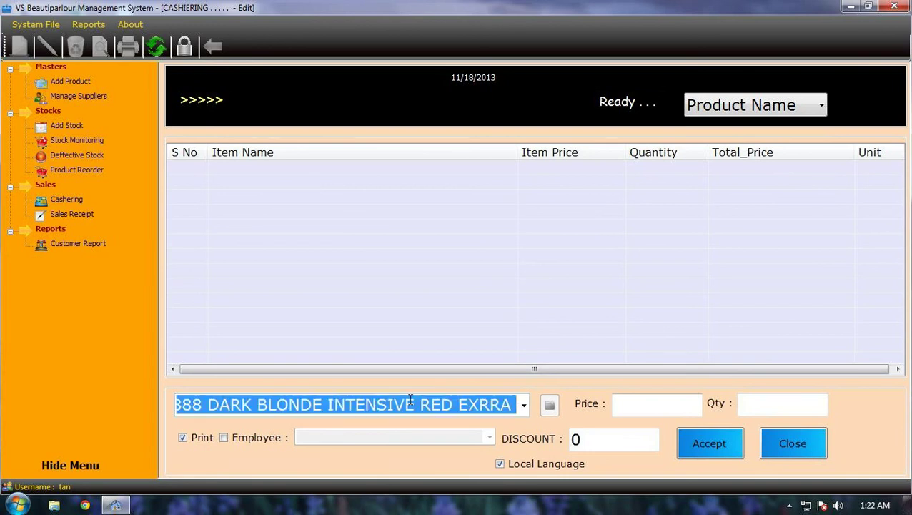
pyautogui.press('Return')
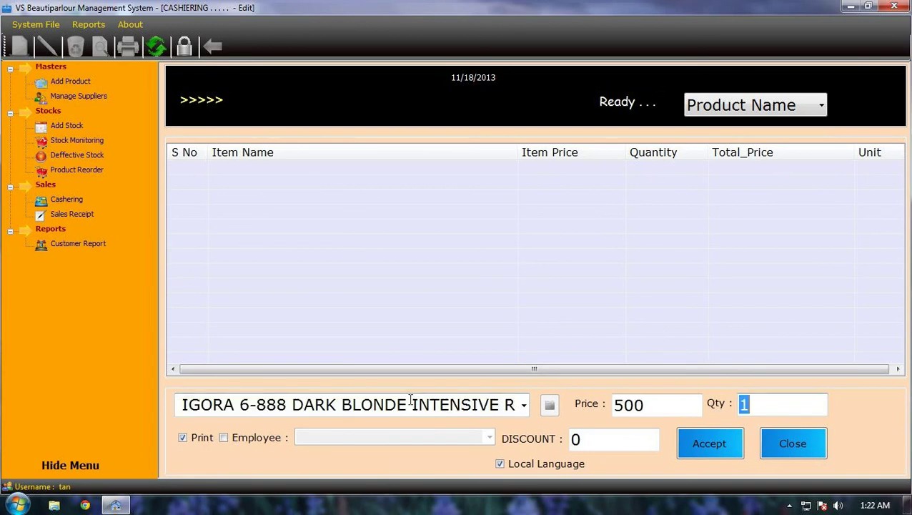
pyautogui.press('Return')
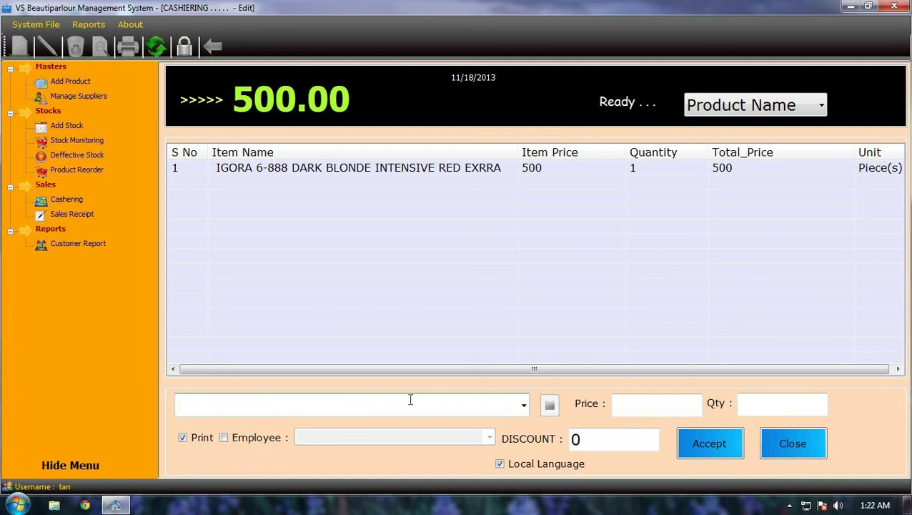
# Add GOLD FACIAL to the sale with a quantity of 2
pyautogui.write('g')
pyautogui.press('BackSpace')
pyautogui.write('g')
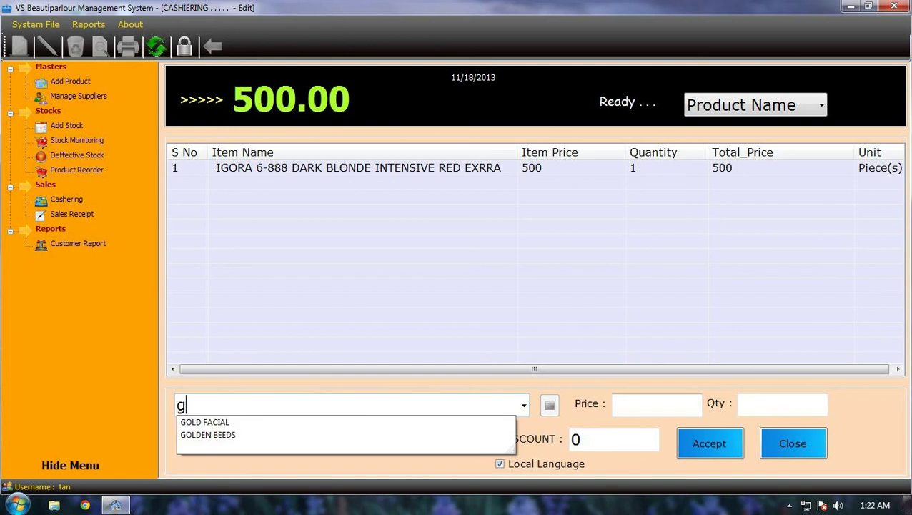
pyautogui.press('Down')
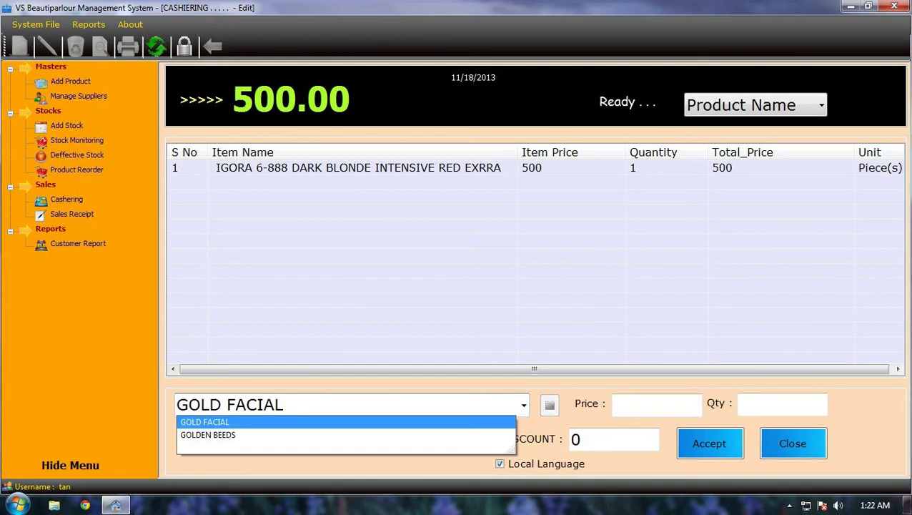
pyautogui.press('Return')
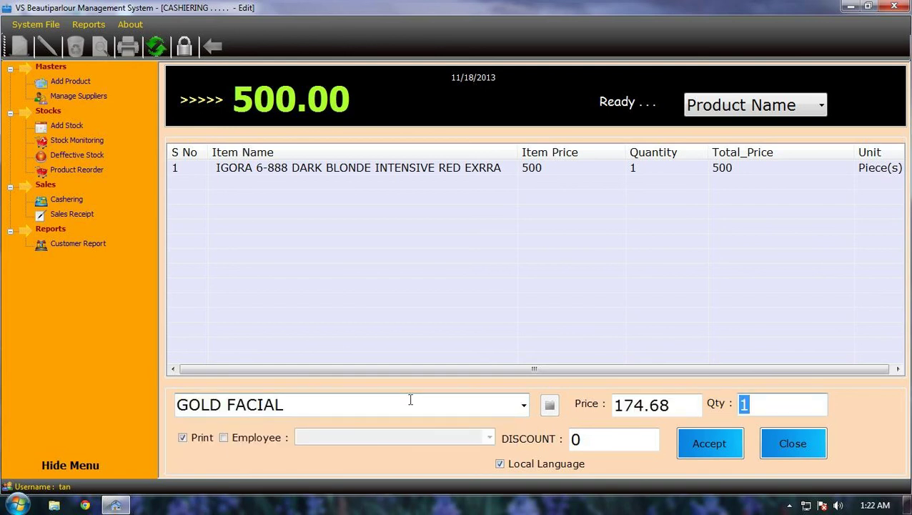
pyautogui.write('2')
pyautogui.press('Return')
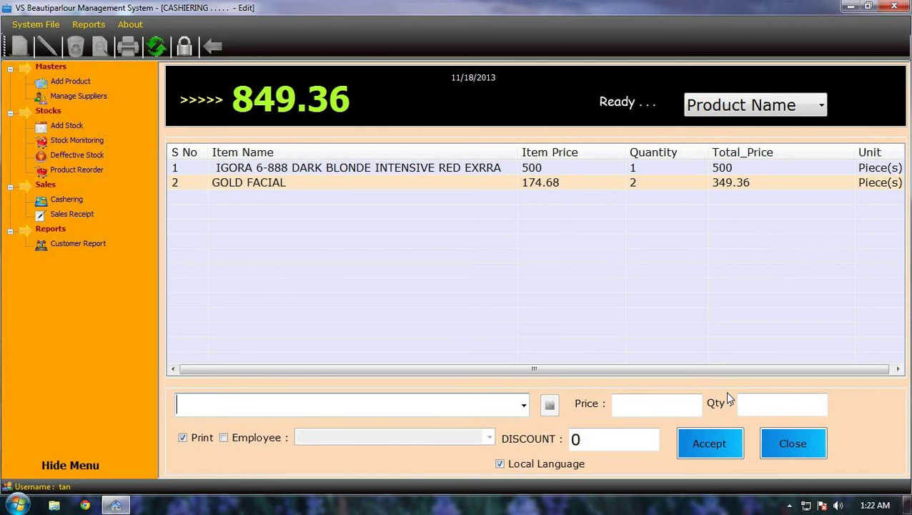
# Accept the sale with 849.36 cash received, close the print viewer and leave the cashiering module
pyautogui.click(709, 444)
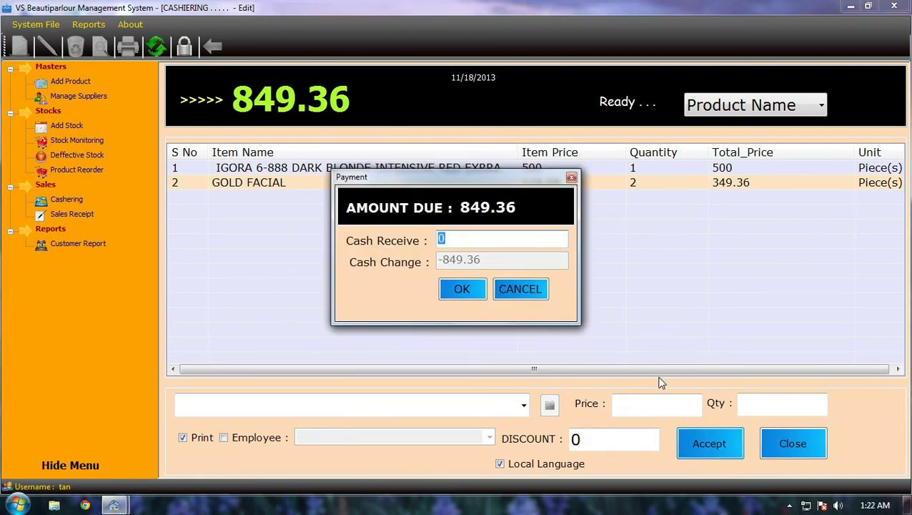
pyautogui.write('849.36')
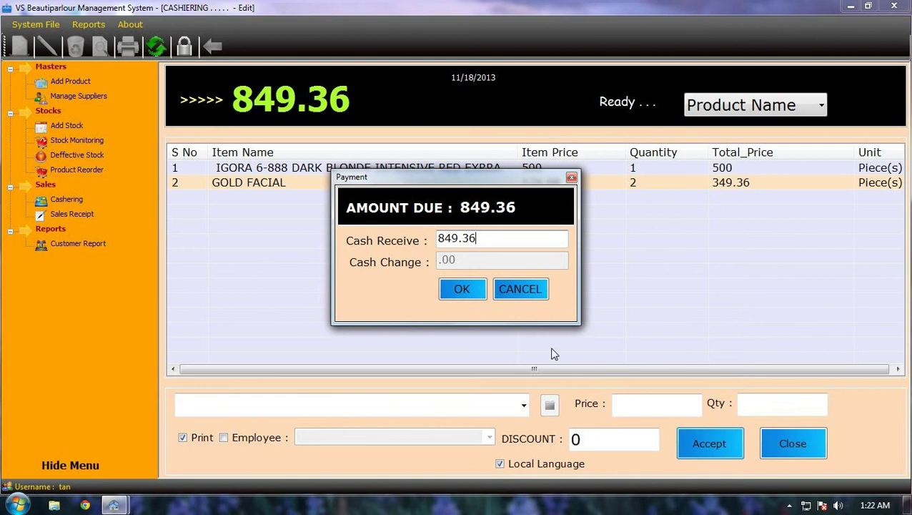
pyautogui.click(465, 288)
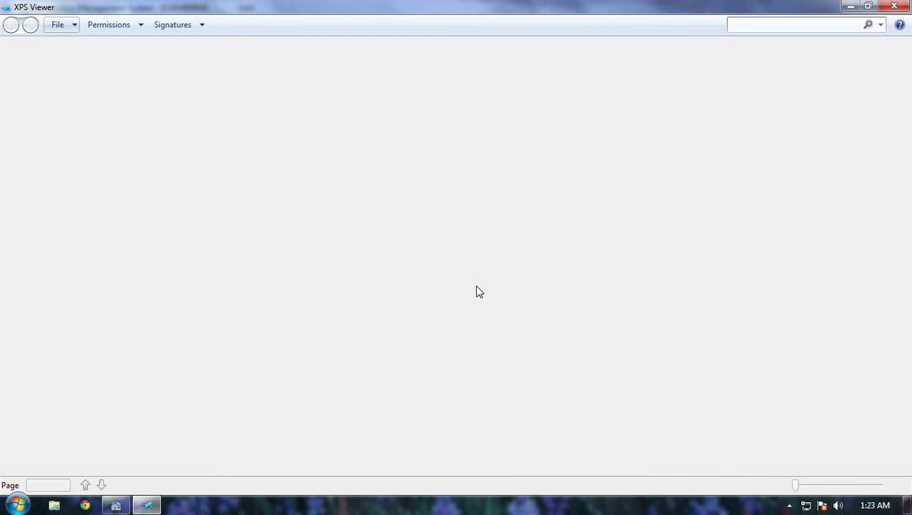
pyautogui.hotkey('alt', 'F4')
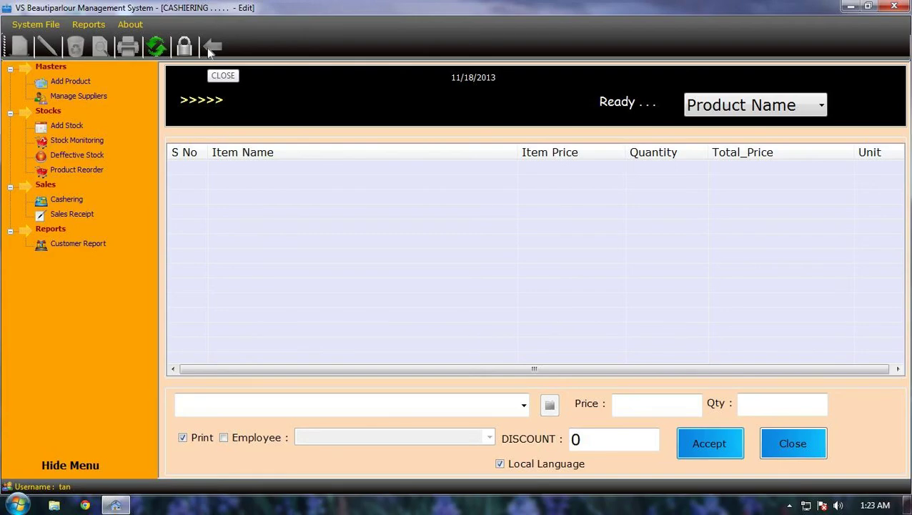
pyautogui.click(207, 48)
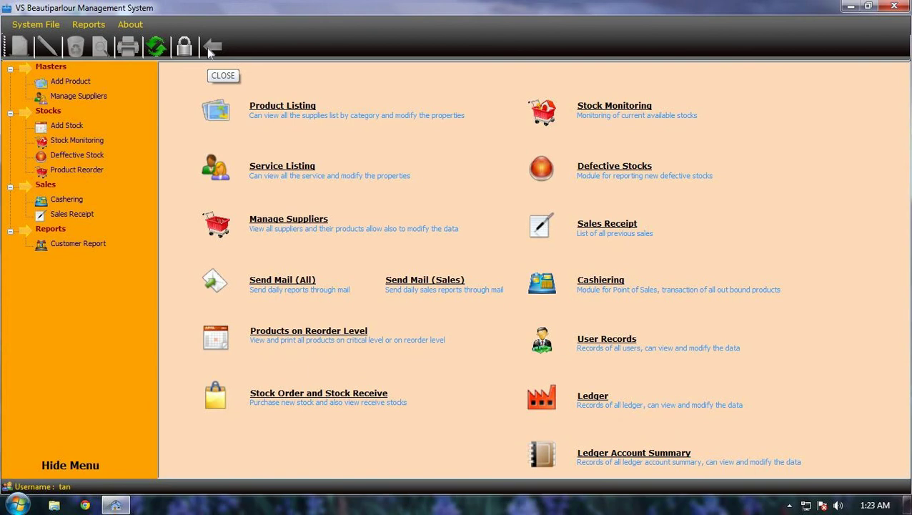
pyautogui.press('alt')
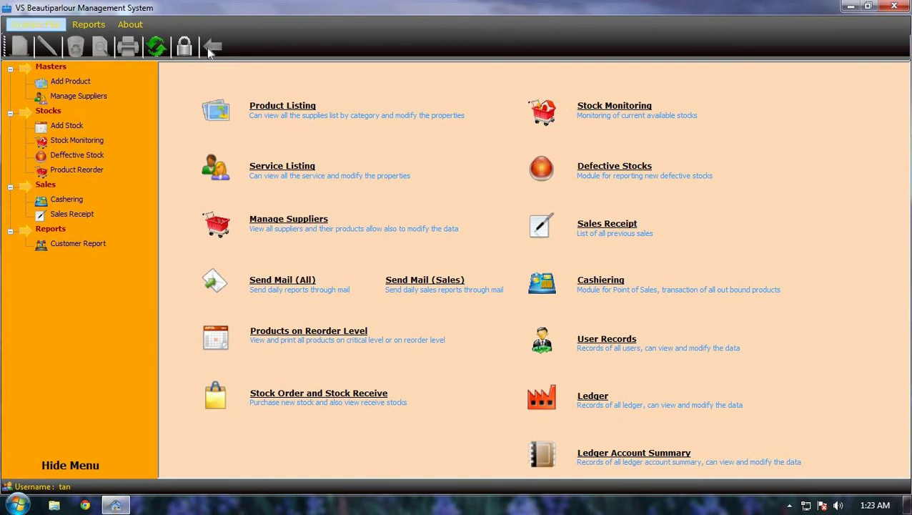
pyautogui.press('Escape')
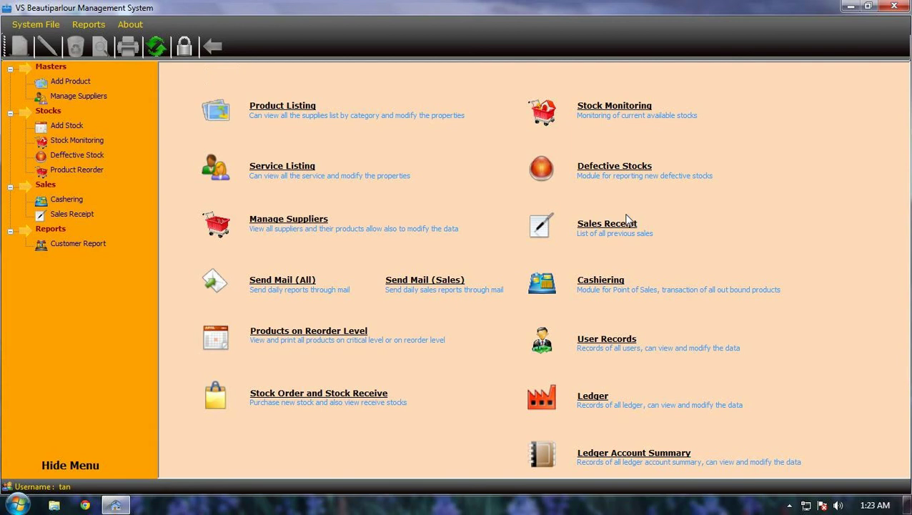
# Accept the edited sale from the sales receipts with 1349.36 cash received and save its printout as an XPS document named yyy
pyautogui.click(604, 285)
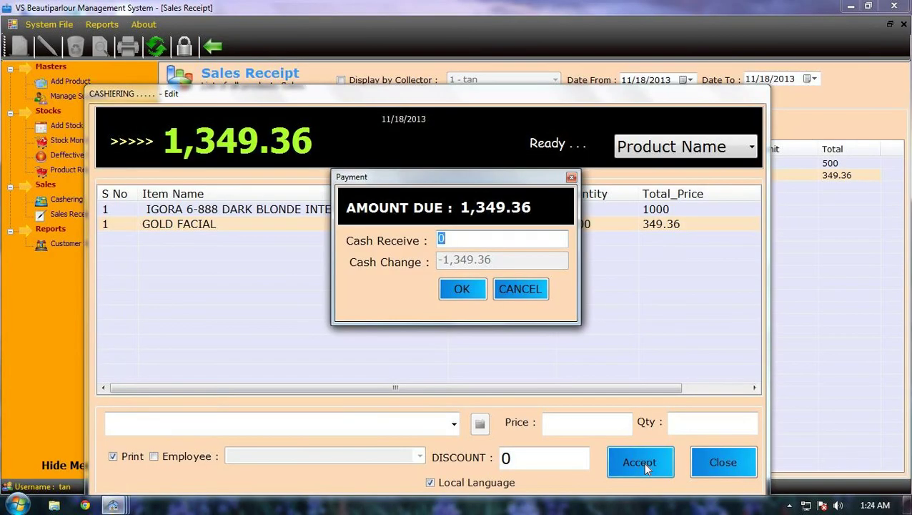
pyautogui.write('1349.36')
pyautogui.click(460, 290)
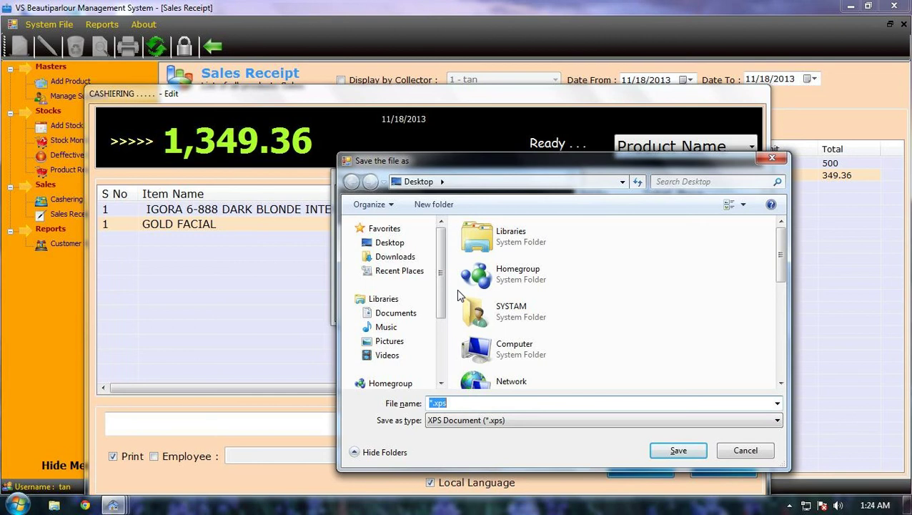
pyautogui.write('yyy')
pyautogui.click(680, 451)
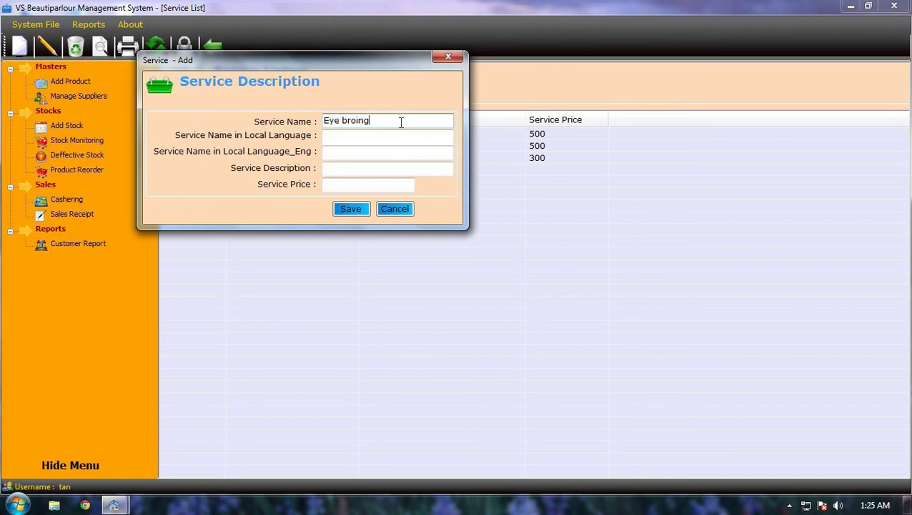
# Set the price of the new Eye broing service to 120 and try to save the service without a description
pyautogui.click(356, 168)
pyautogui.click(350, 183)
pyautogui.write('120')
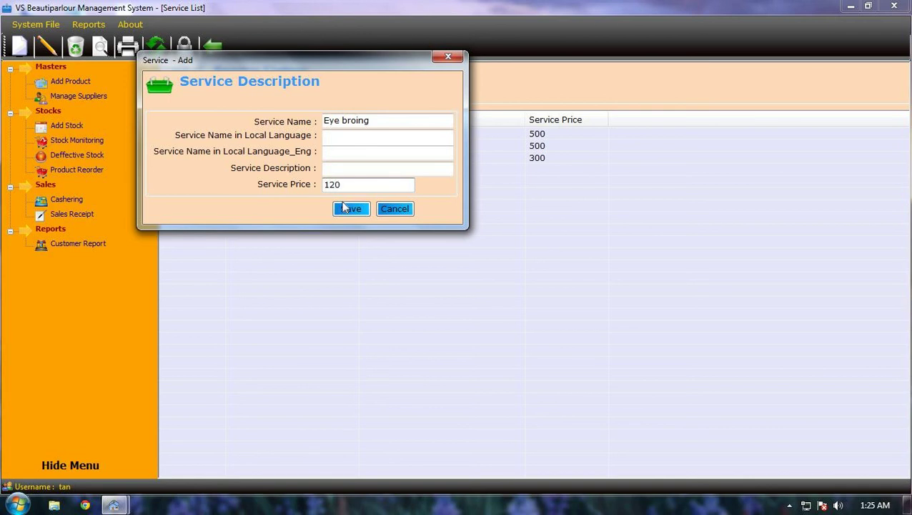
pyautogui.click(349, 209)
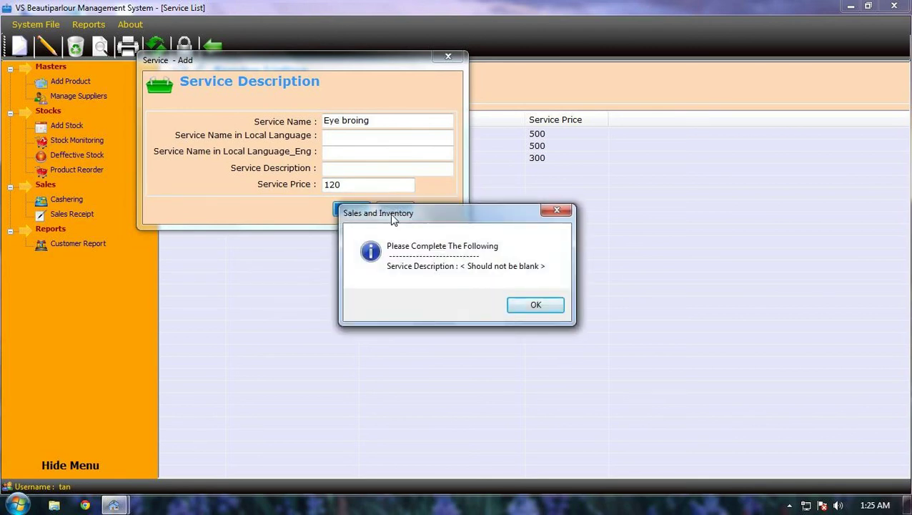
pyautogui.click(532, 306)
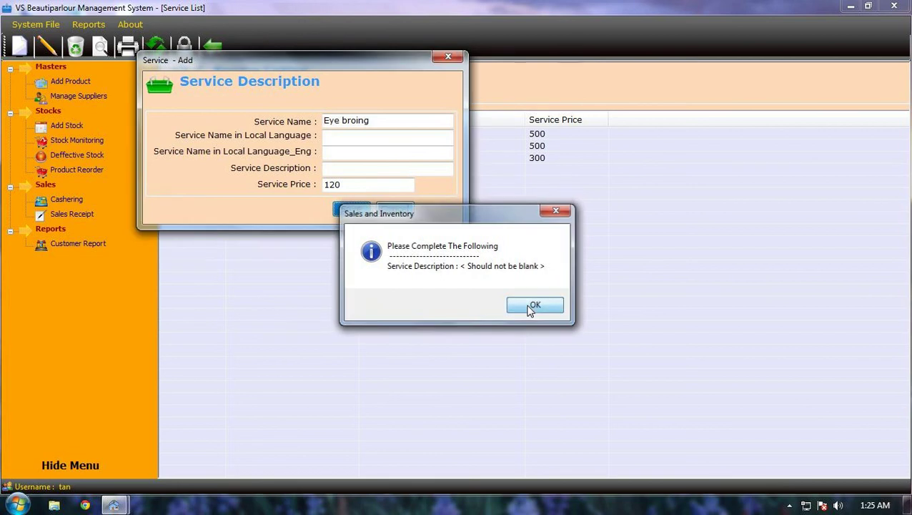
# Enter eye broing as the service description, save the service without adding another, and leave the service list
pyautogui.click(383, 169)
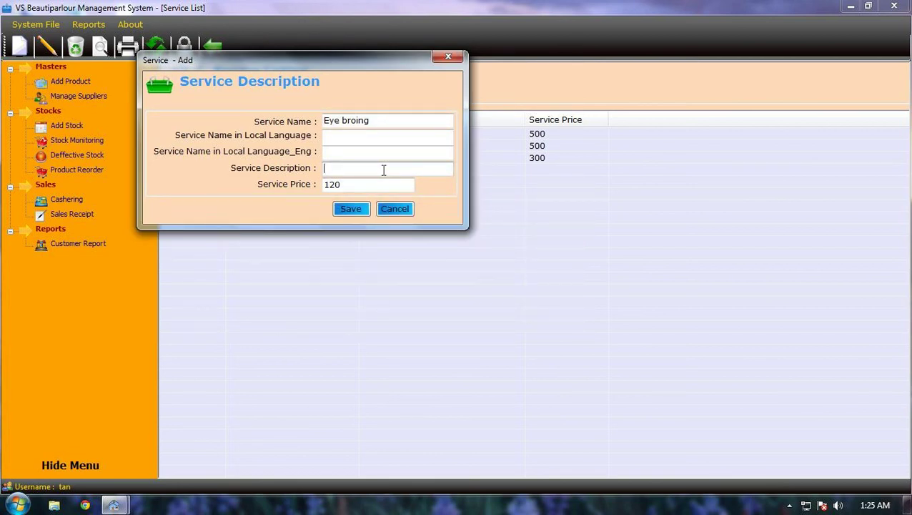
pyautogui.write('eye broing')
pyautogui.click(358, 210)
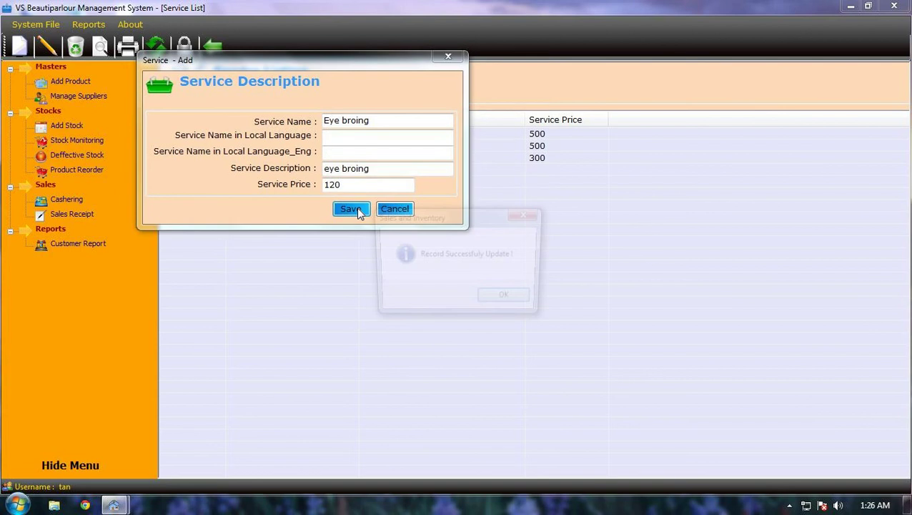
pyautogui.click(508, 301)
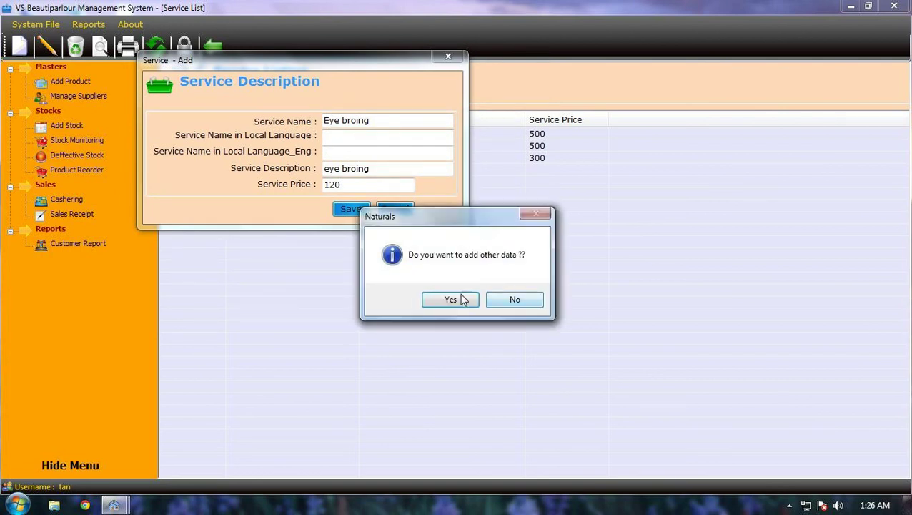
pyautogui.click(529, 306)
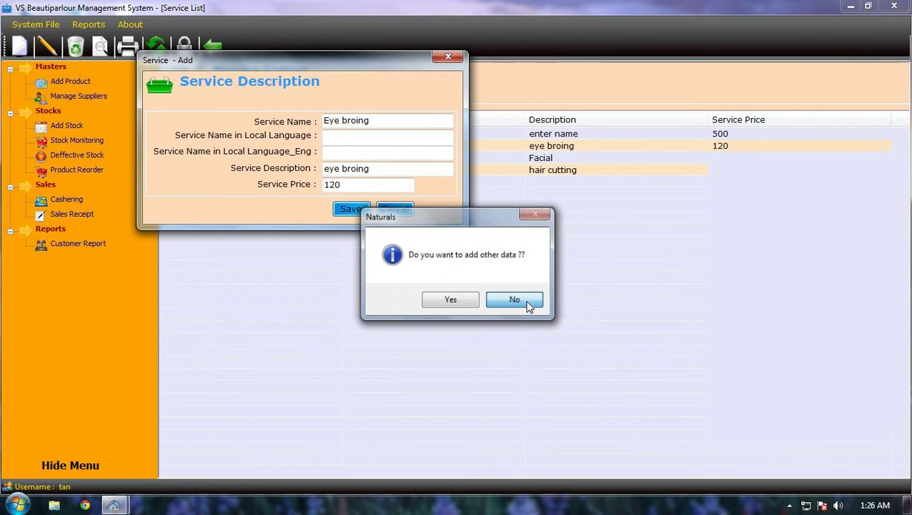
pyautogui.click(530, 300)
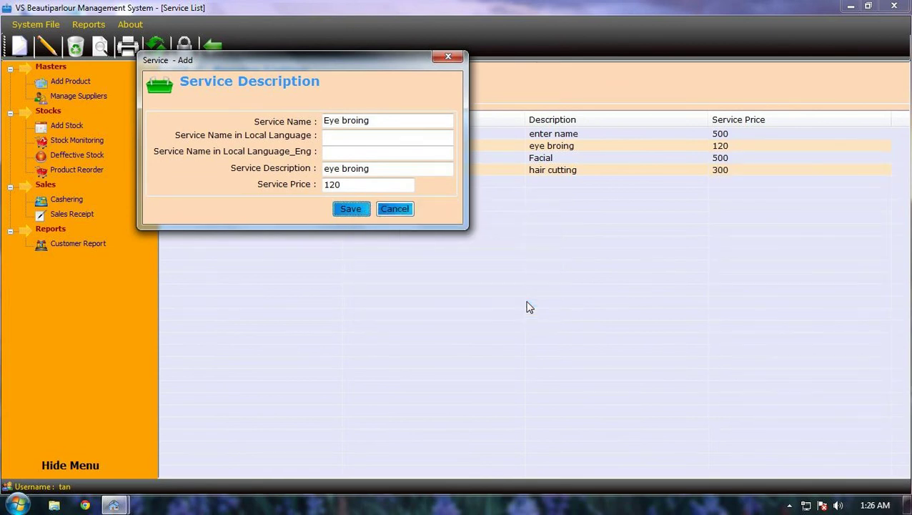
pyautogui.click(448, 57)
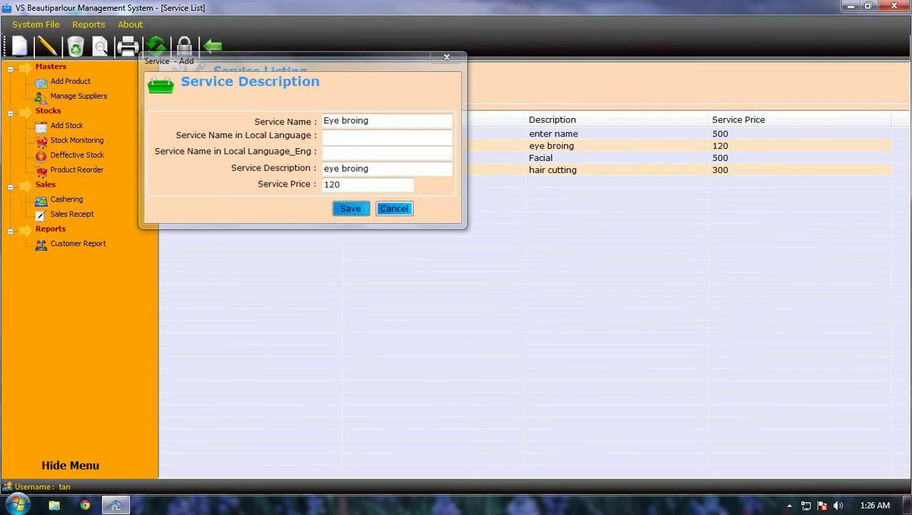
pyautogui.click(211, 47)
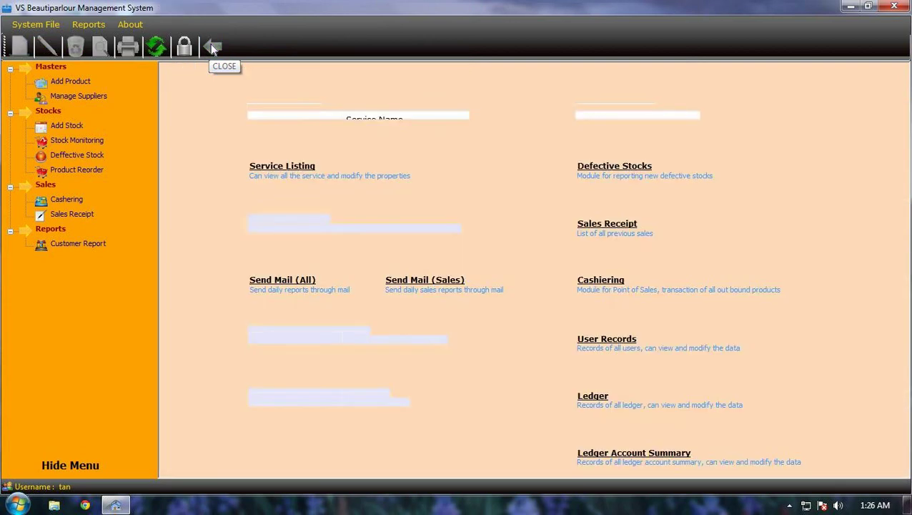
# Add a ledger named Customer comision to the Income group in the Ledger module, and close the ledger list
pyautogui.click(588, 396)
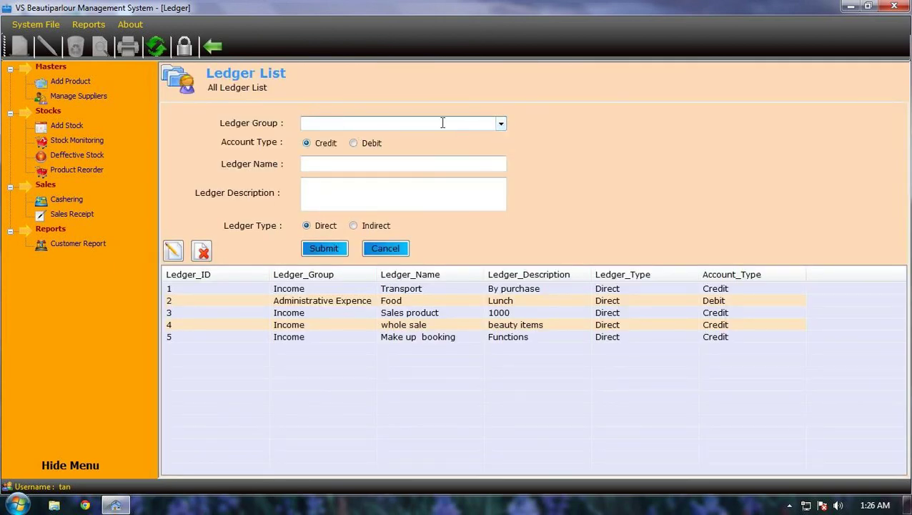
pyautogui.click(502, 125)
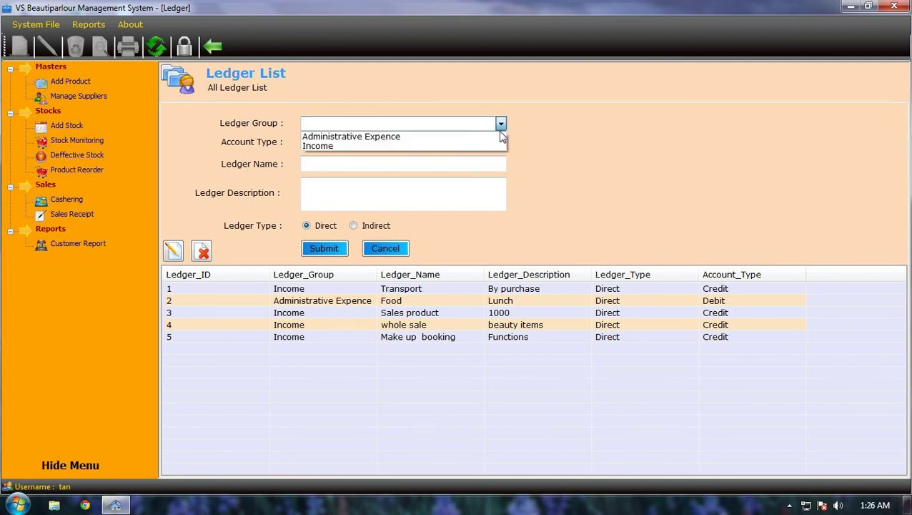
pyautogui.click(473, 146)
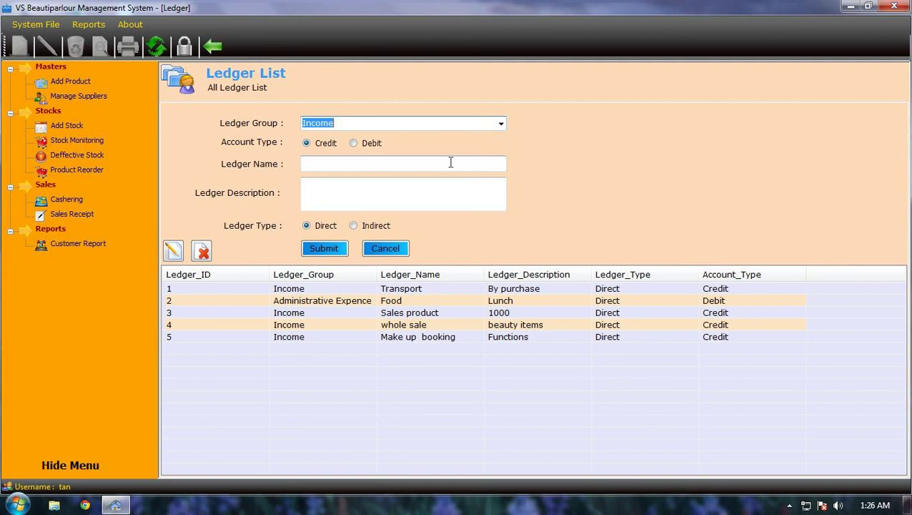
pyautogui.click(451, 162)
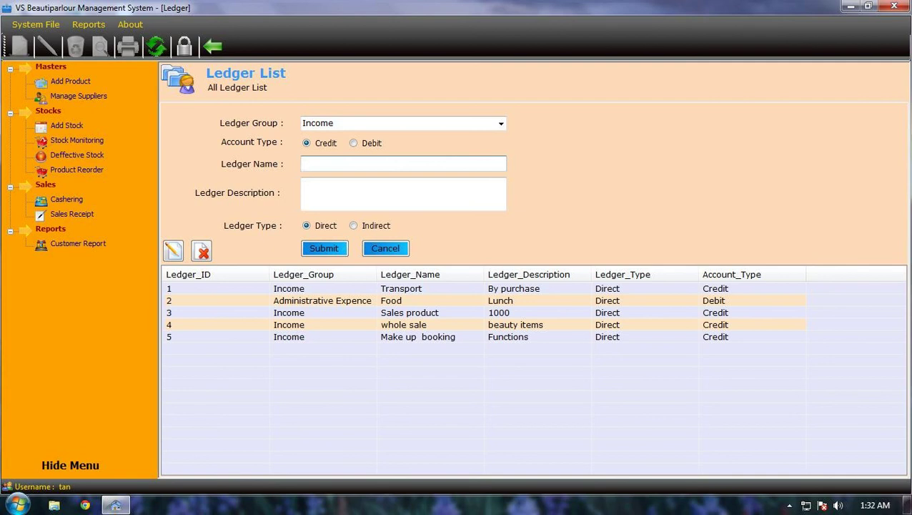
pyautogui.write('Custem')
pyautogui.press('BackSpace')
pyautogui.press('BackSpace')
pyautogui.press('BackSpace')
pyautogui.press('BackSpace')
pyautogui.press('BackSpace')
pyautogui.write('ustomer comision')
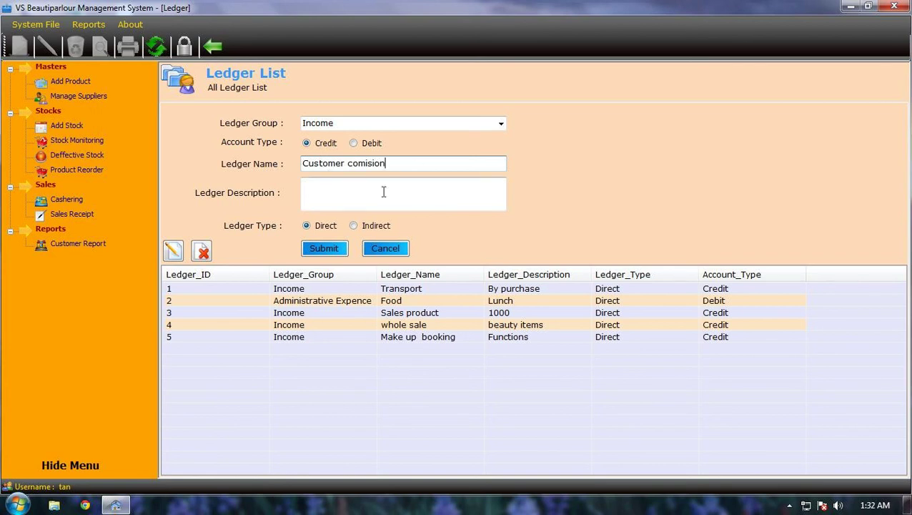
pyautogui.click(334, 250)
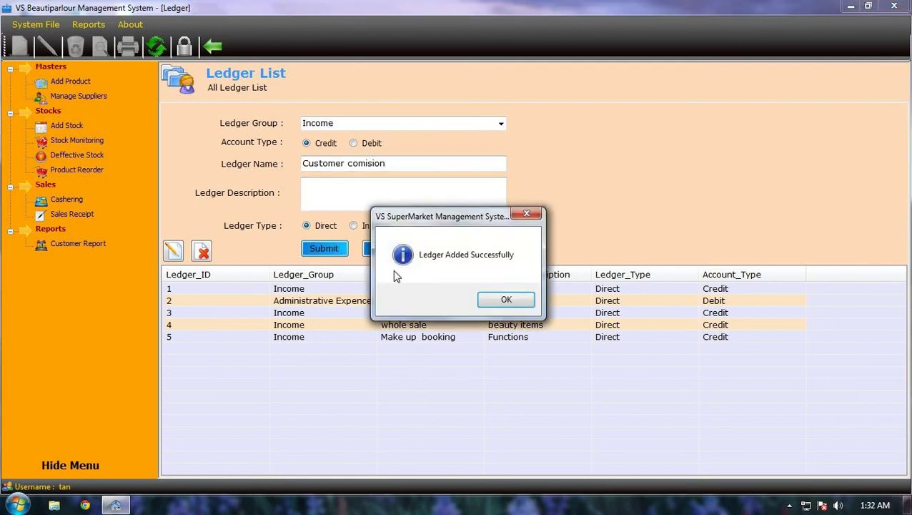
pyautogui.click(505, 300)
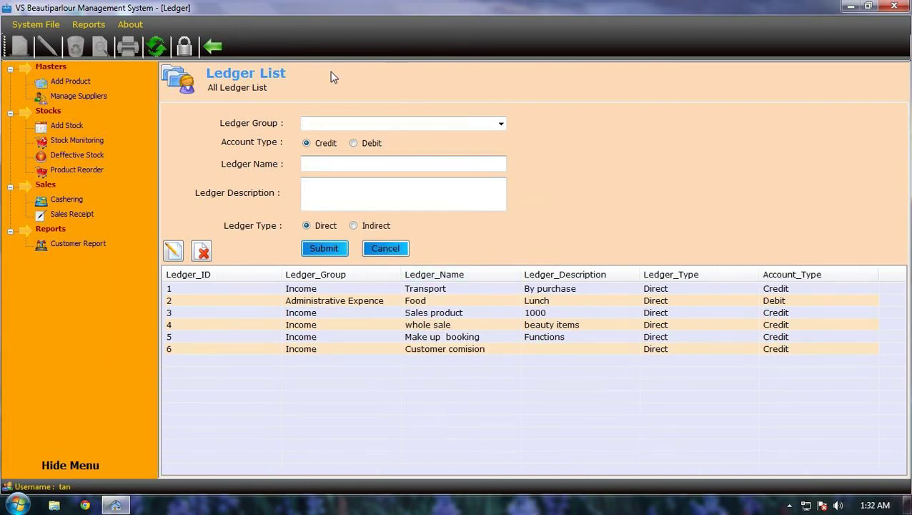
pyautogui.click(213, 45)
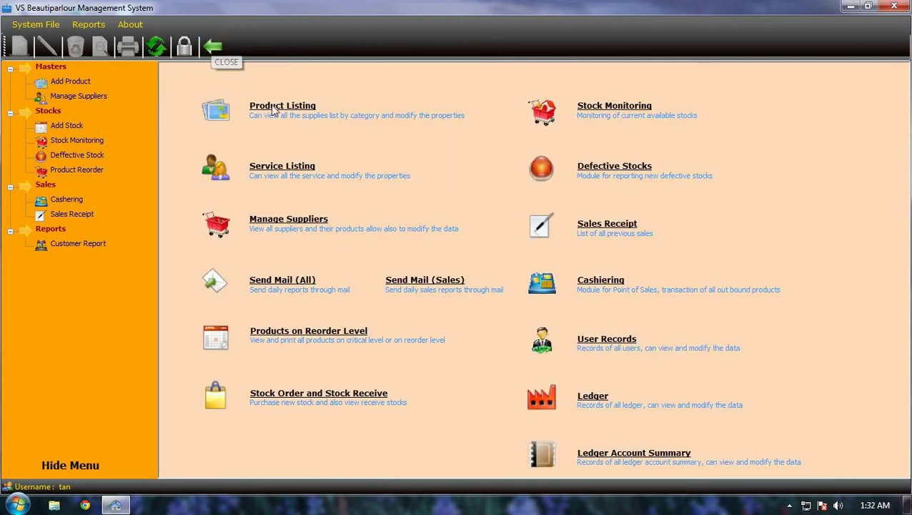
# Add a Customer comision entry with an amount of 500 to the ledger account summary, and close the summary
pyautogui.click(627, 456)
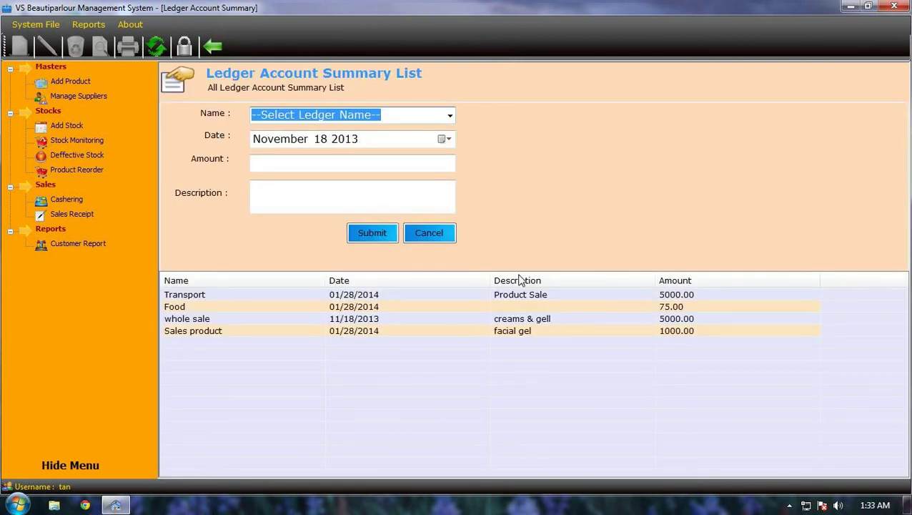
pyautogui.click(449, 115)
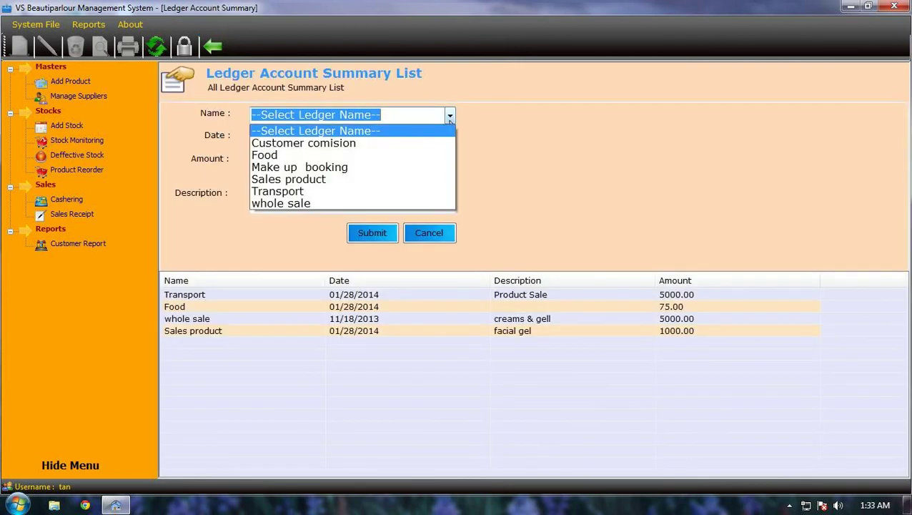
pyautogui.click(422, 144)
pyautogui.click(382, 165)
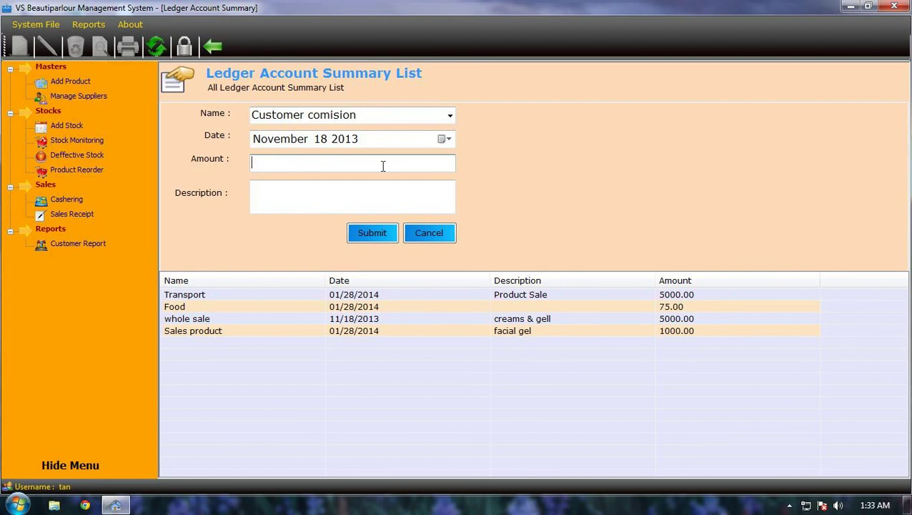
pyautogui.write('f')
pyautogui.press('BackSpace')
pyautogui.write('5')
pyautogui.write('00')
pyautogui.click(368, 188)
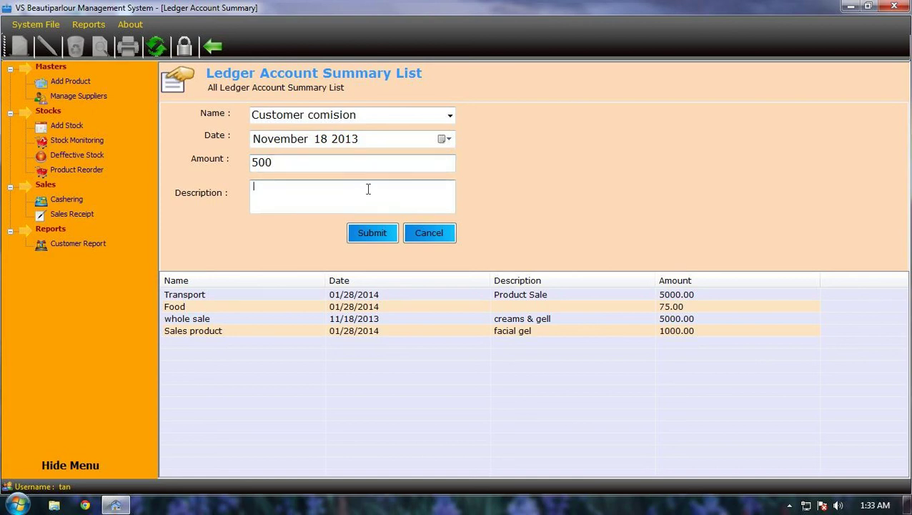
pyautogui.click(381, 234)
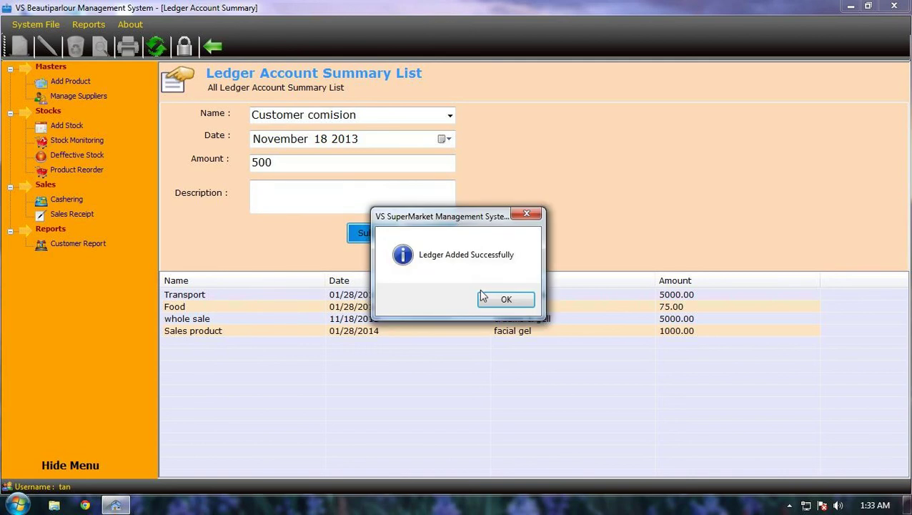
pyautogui.click(504, 300)
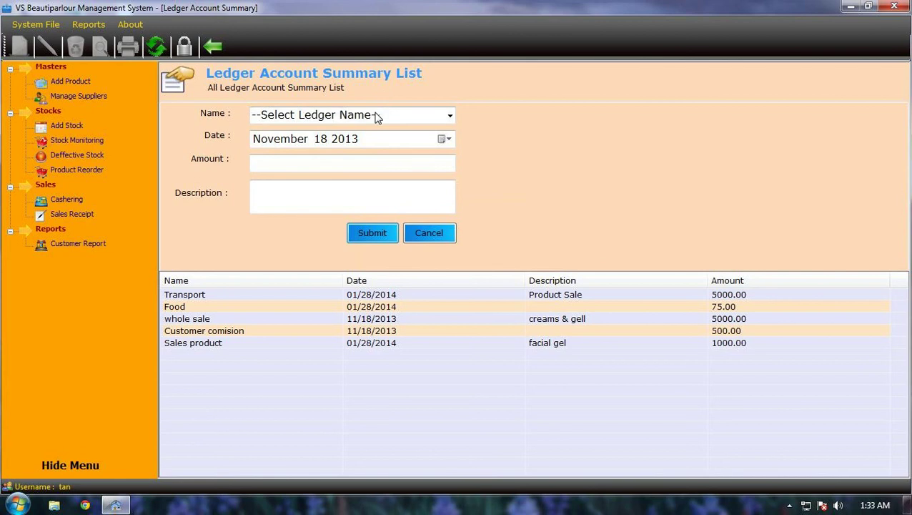
pyautogui.click(213, 45)
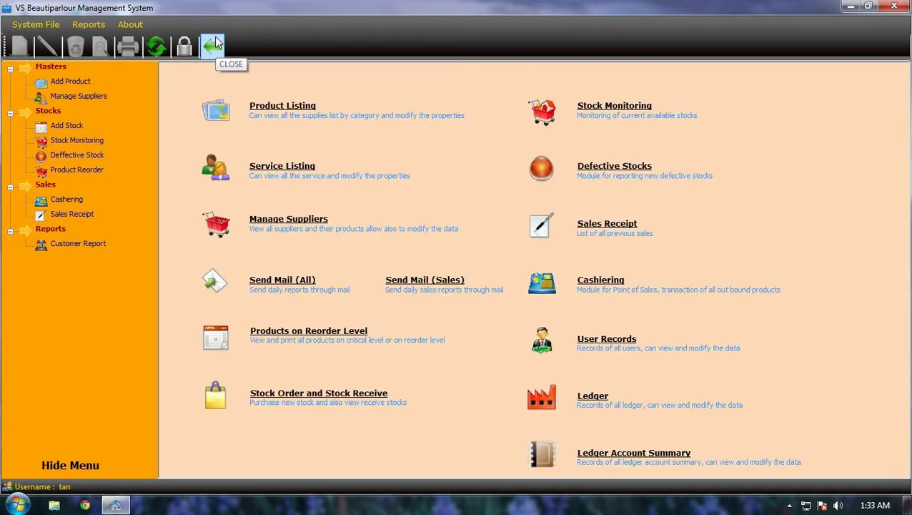
# Open the Overall Income report and examine the item breakdown behind Sales Income through to the end of the list
pyautogui.click(87, 25)
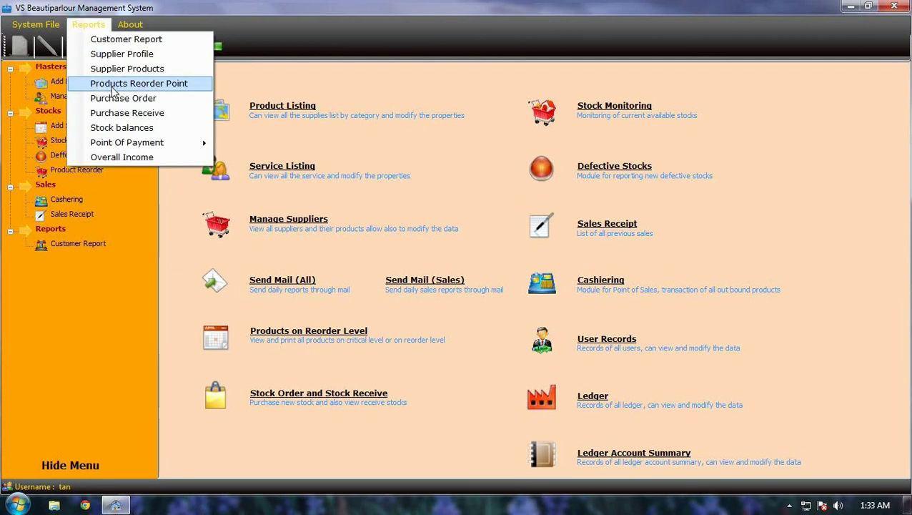
pyautogui.click(127, 164)
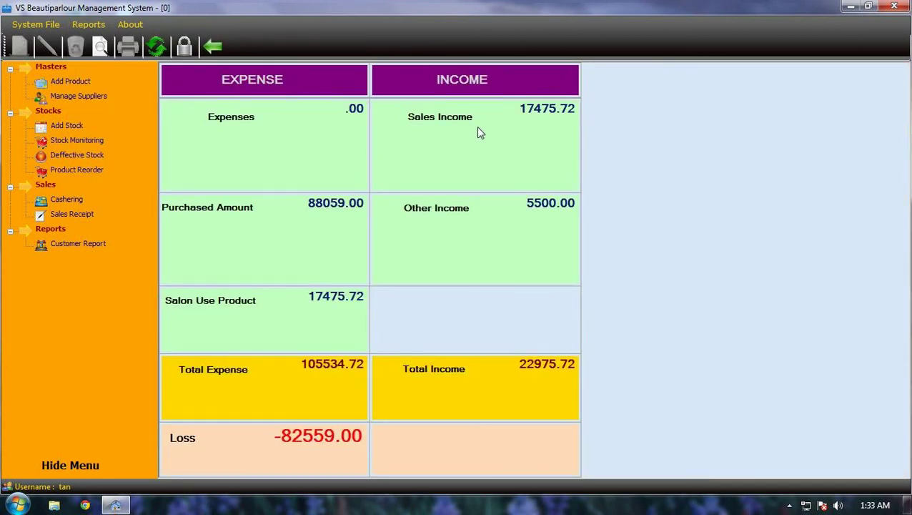
pyautogui.click(522, 116)
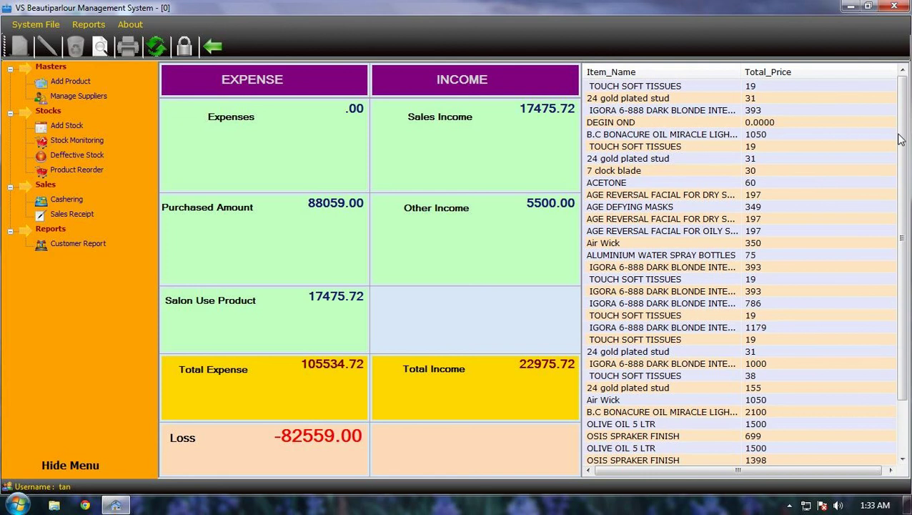
pyautogui.moveTo(908, 141); pyautogui.dragTo(906, 213)
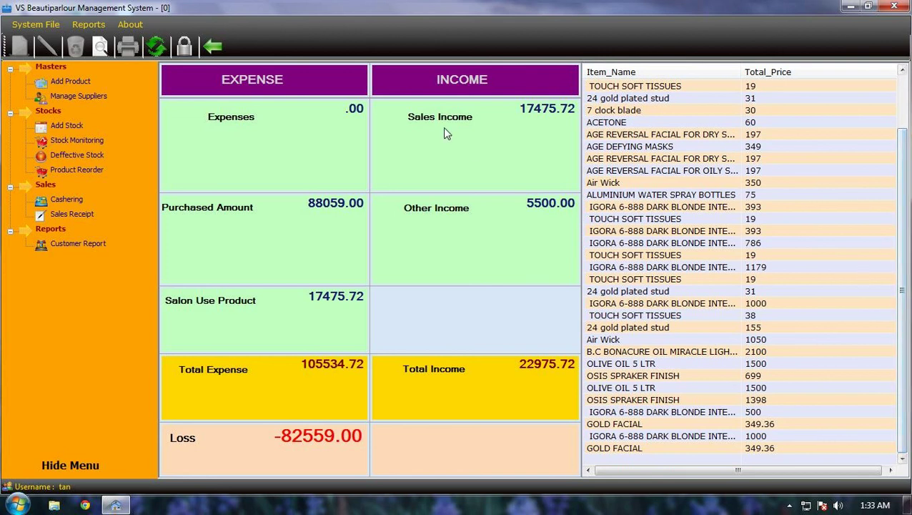
# Review the supplier purchases behind Purchased Amount and the Customer comision entry under Other Income, and close the report
pyautogui.click(327, 214)
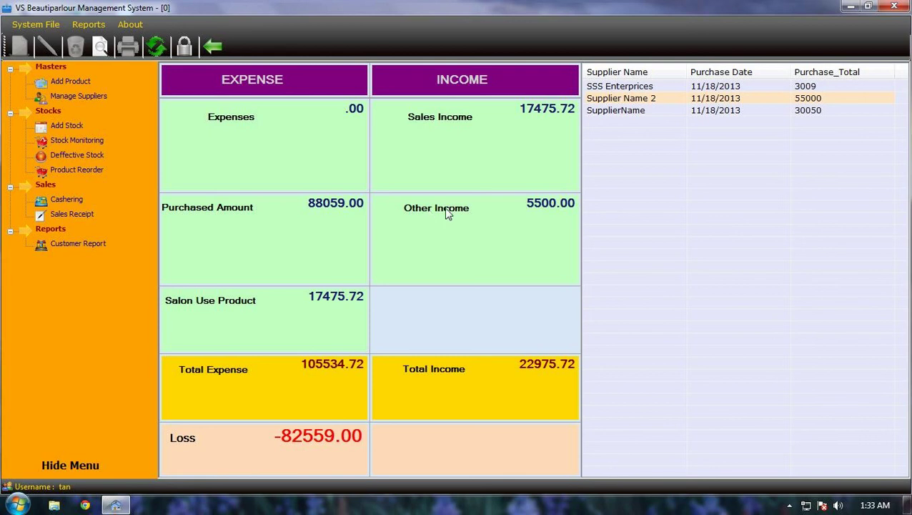
pyautogui.click(554, 206)
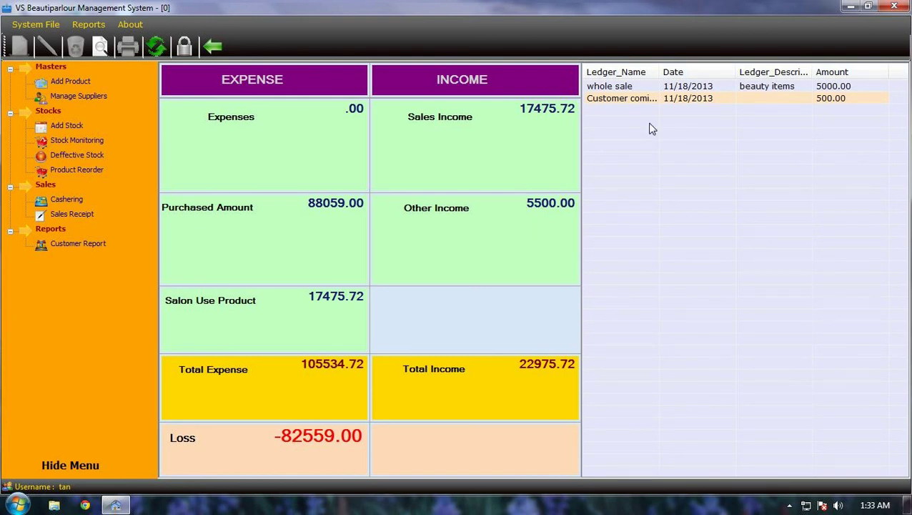
pyautogui.click(660, 99)
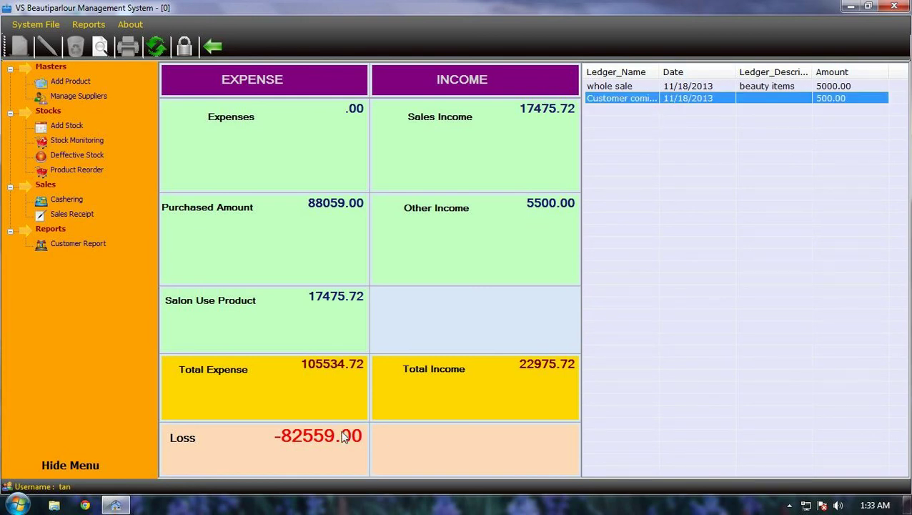
pyautogui.click(215, 46)
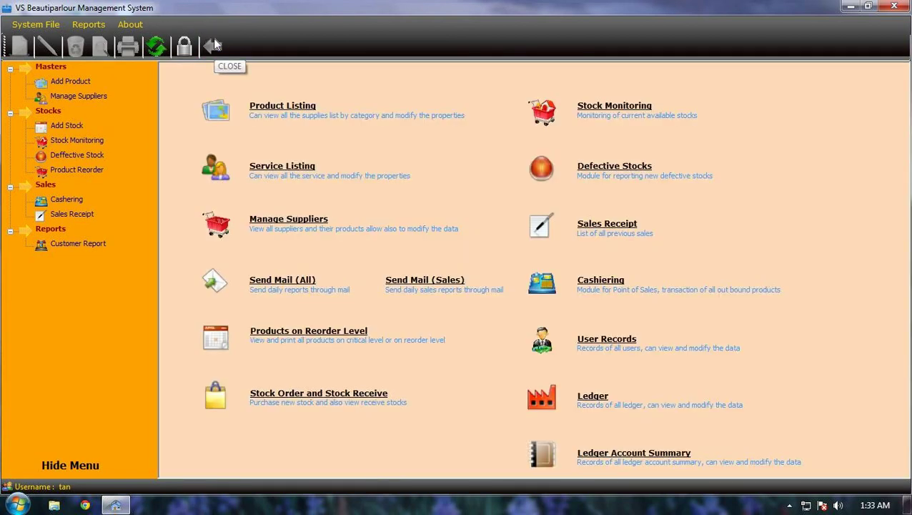